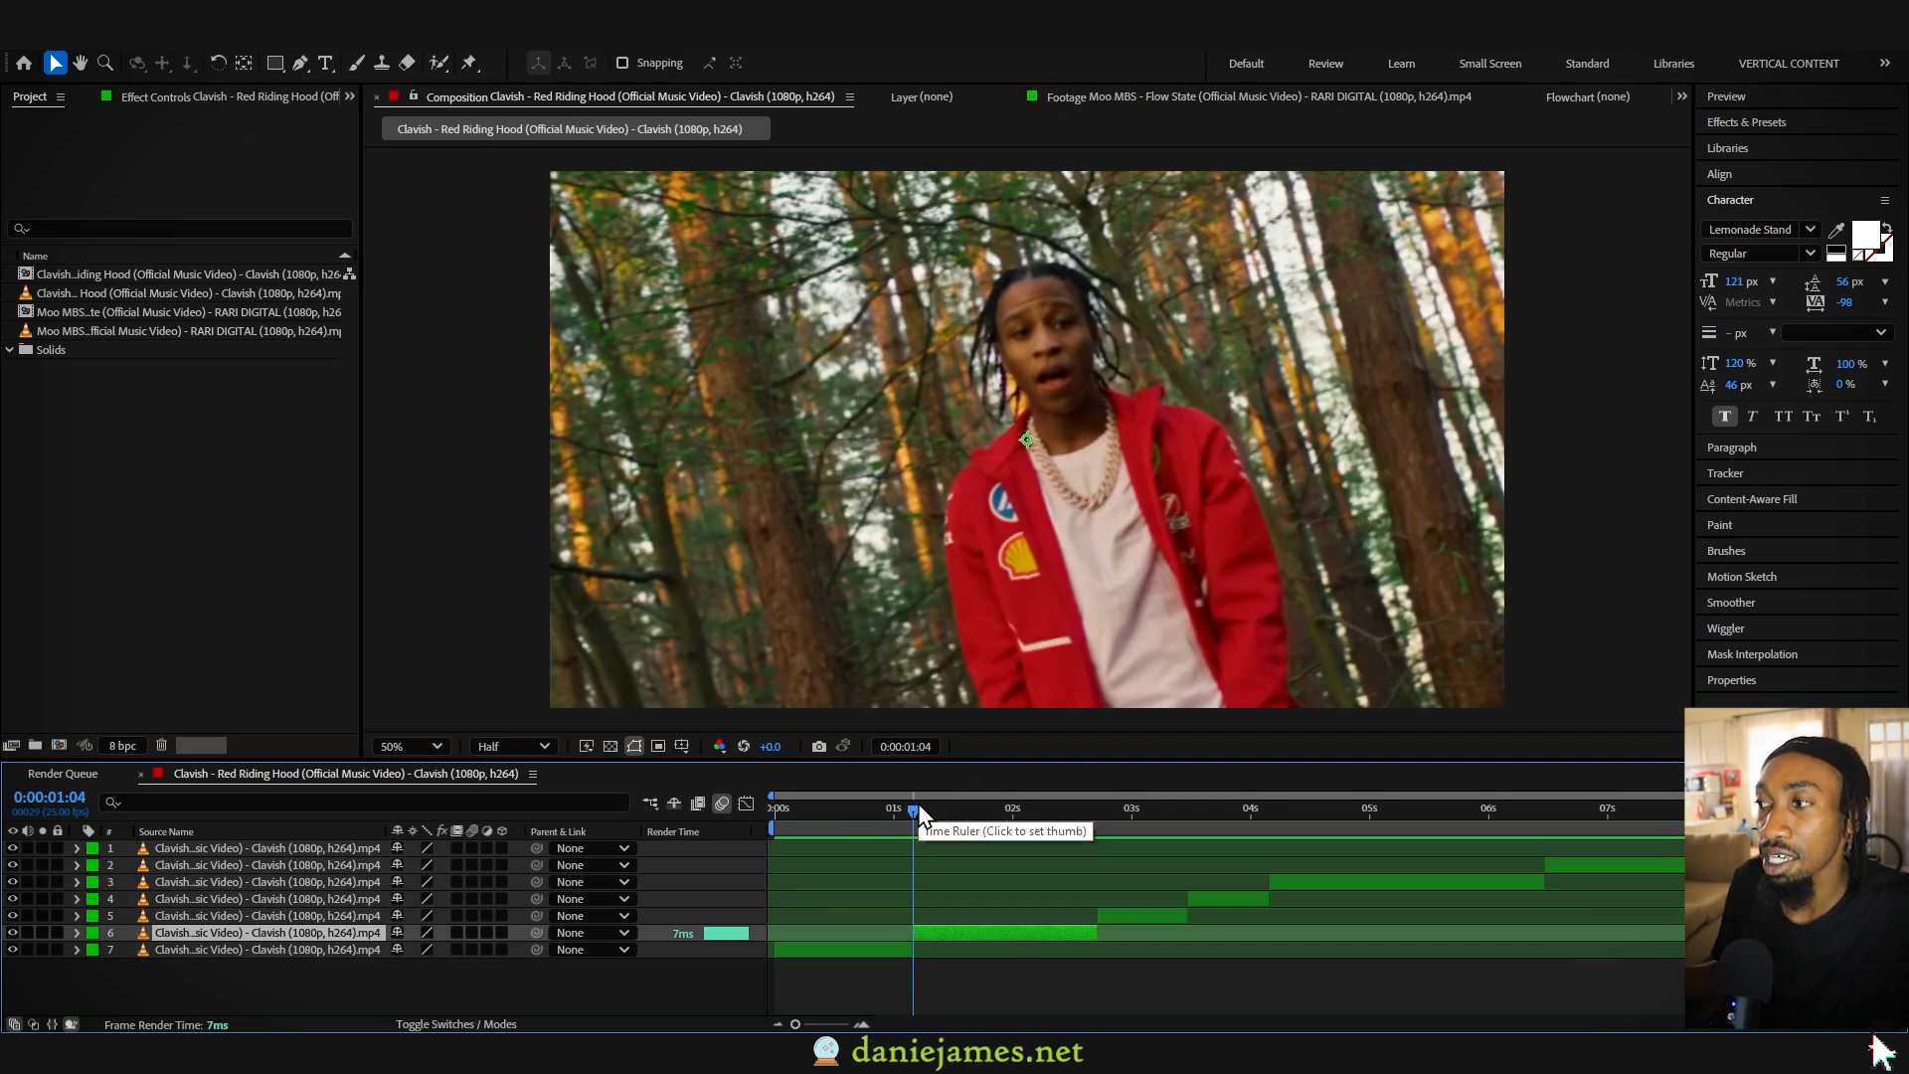
- Add a null object to the composition and parent the forest clip that starts at 1:04 to it
left_click_drag(921, 812, 927, 811)
right_click(618, 975)
mouse_move(726, 736)
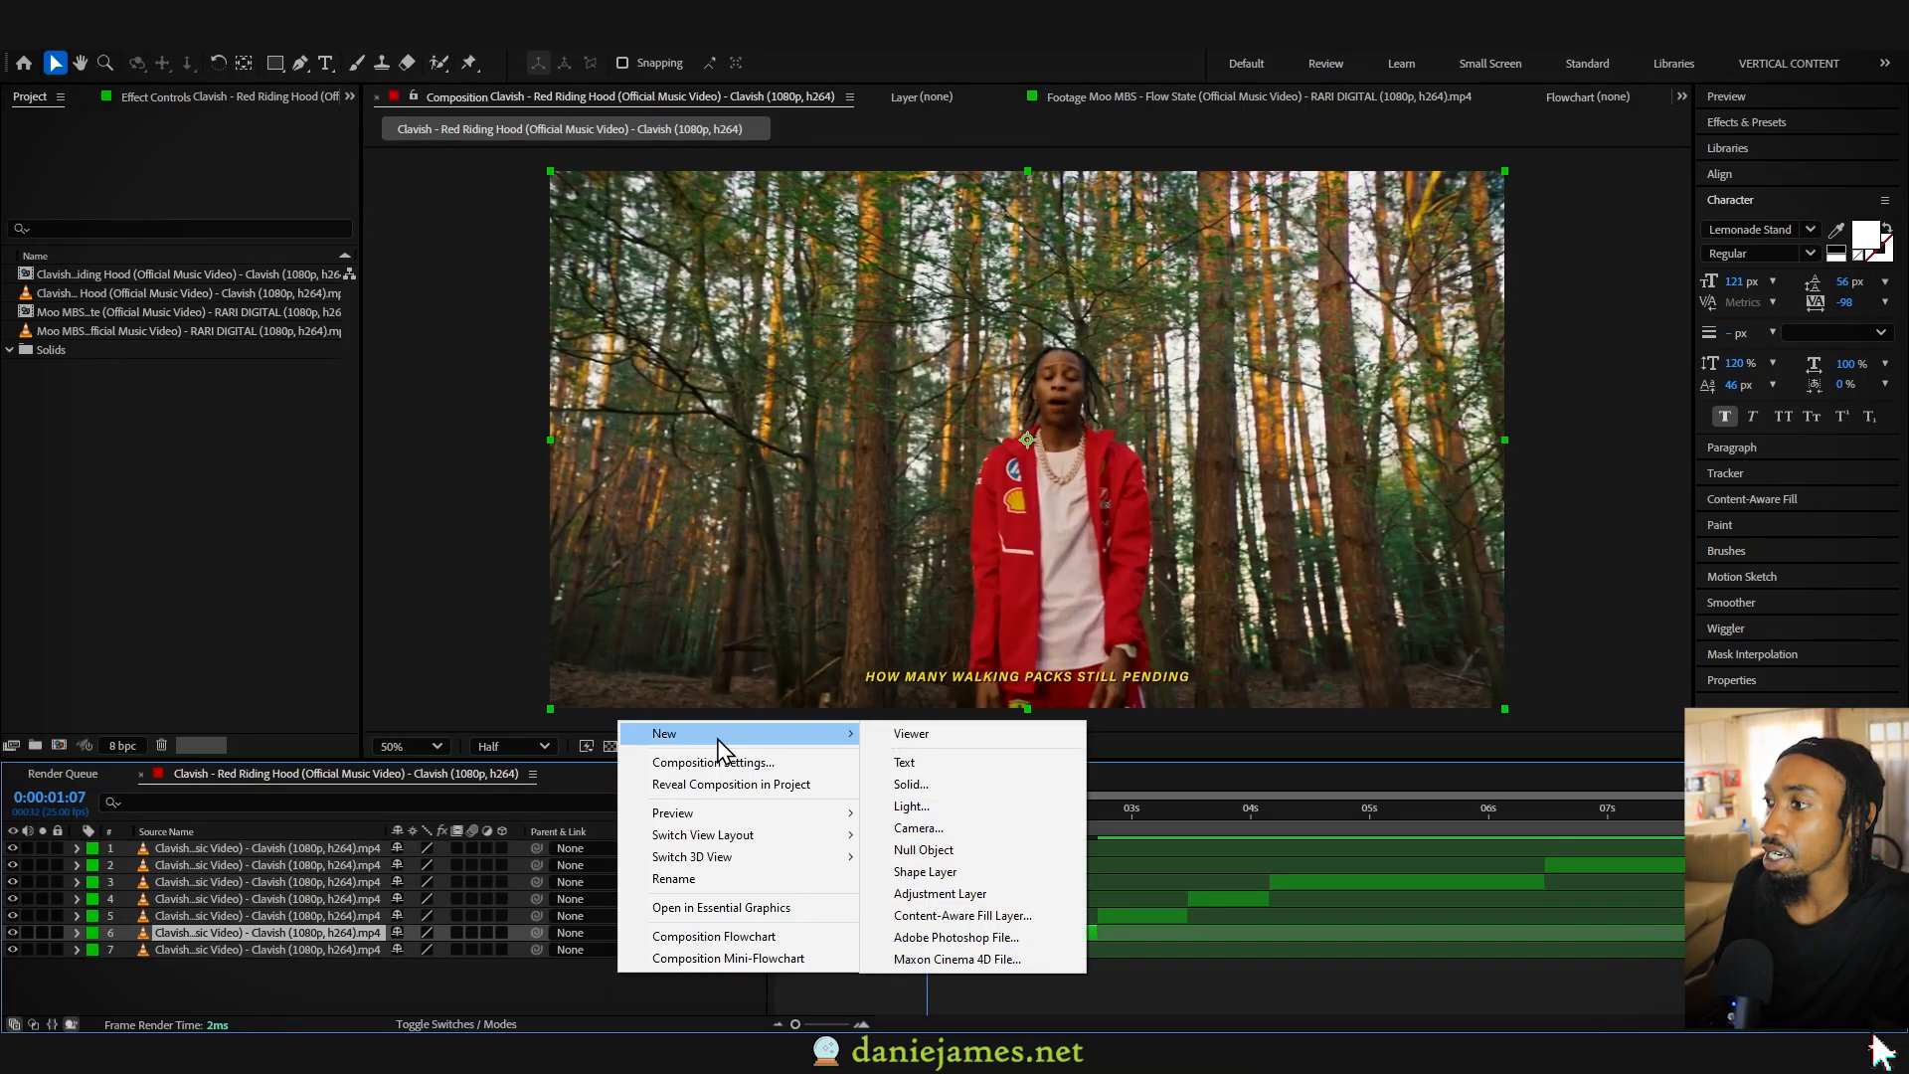
left_click(952, 852)
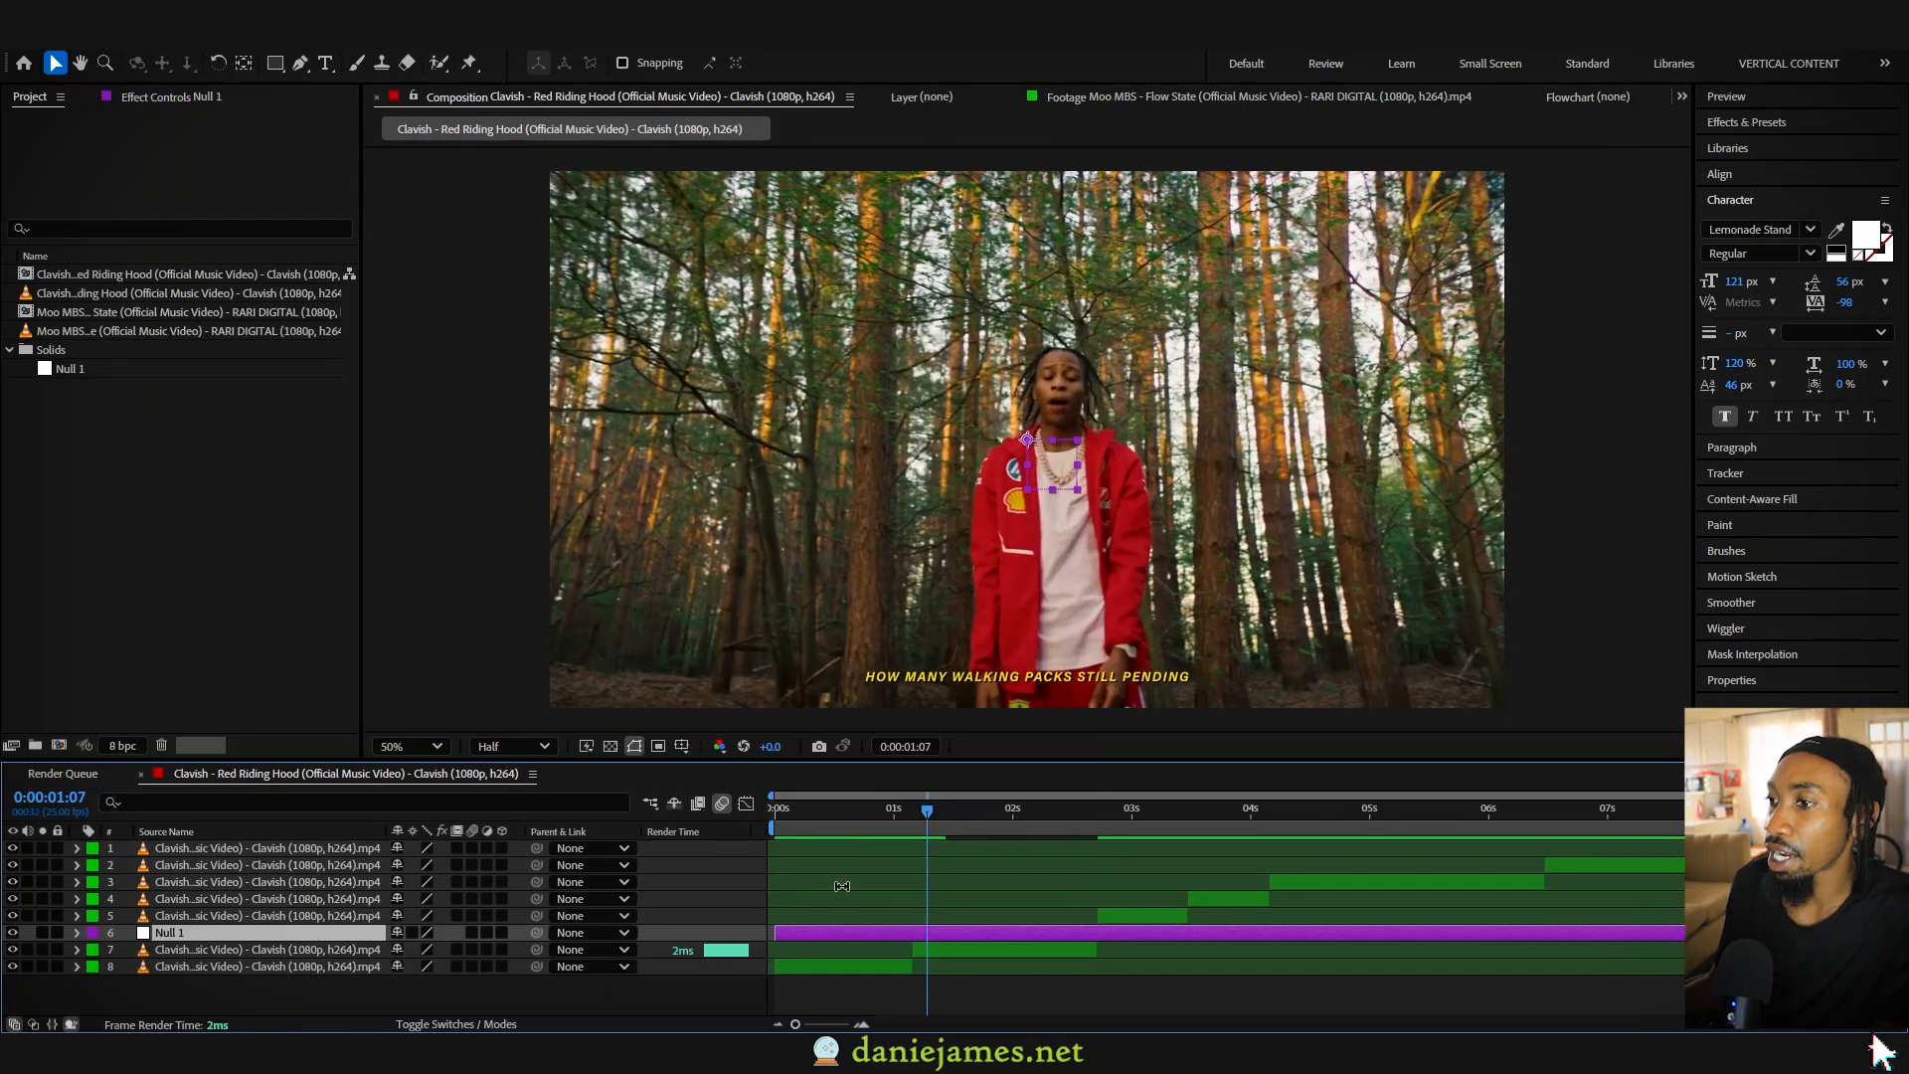
left_click(332, 955)
left_click_drag(537, 949, 245, 928)
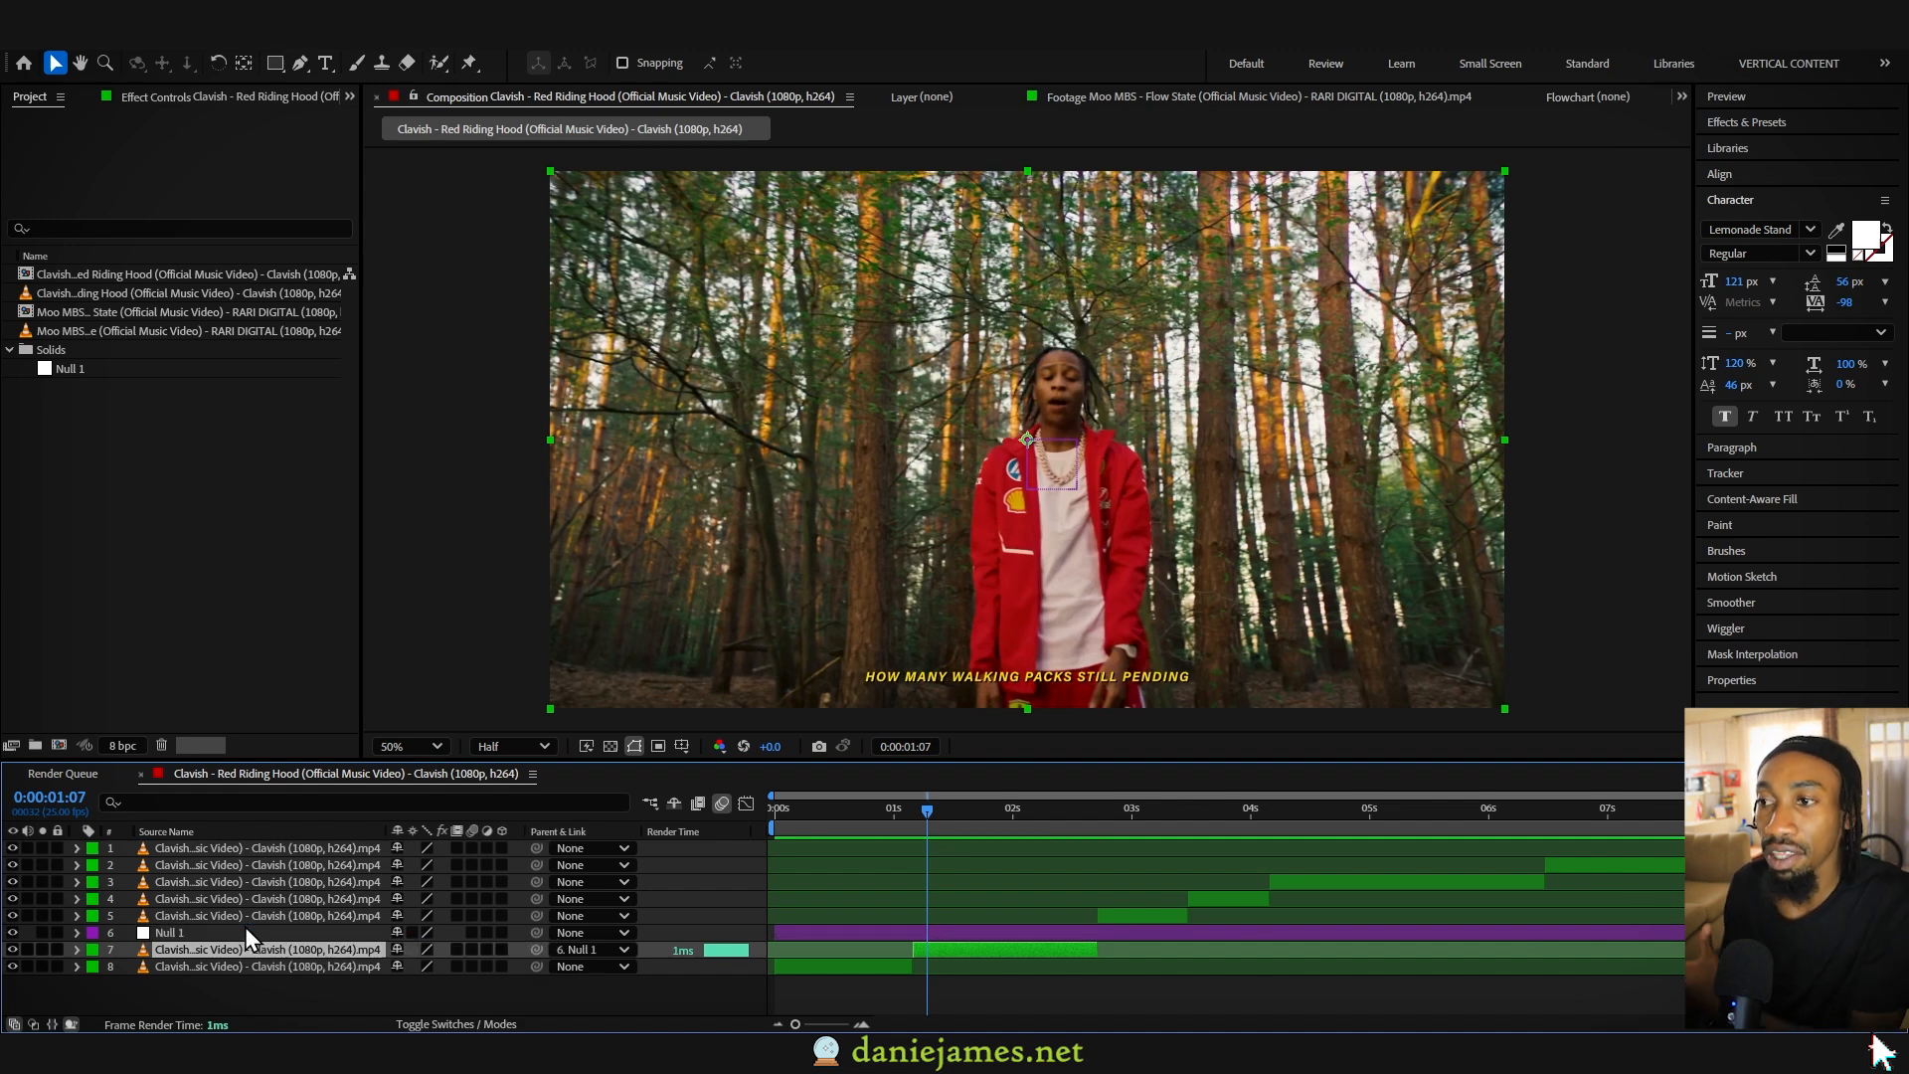
- Try scaling and rotating Null 1, and undo both changes
left_click(245, 927)
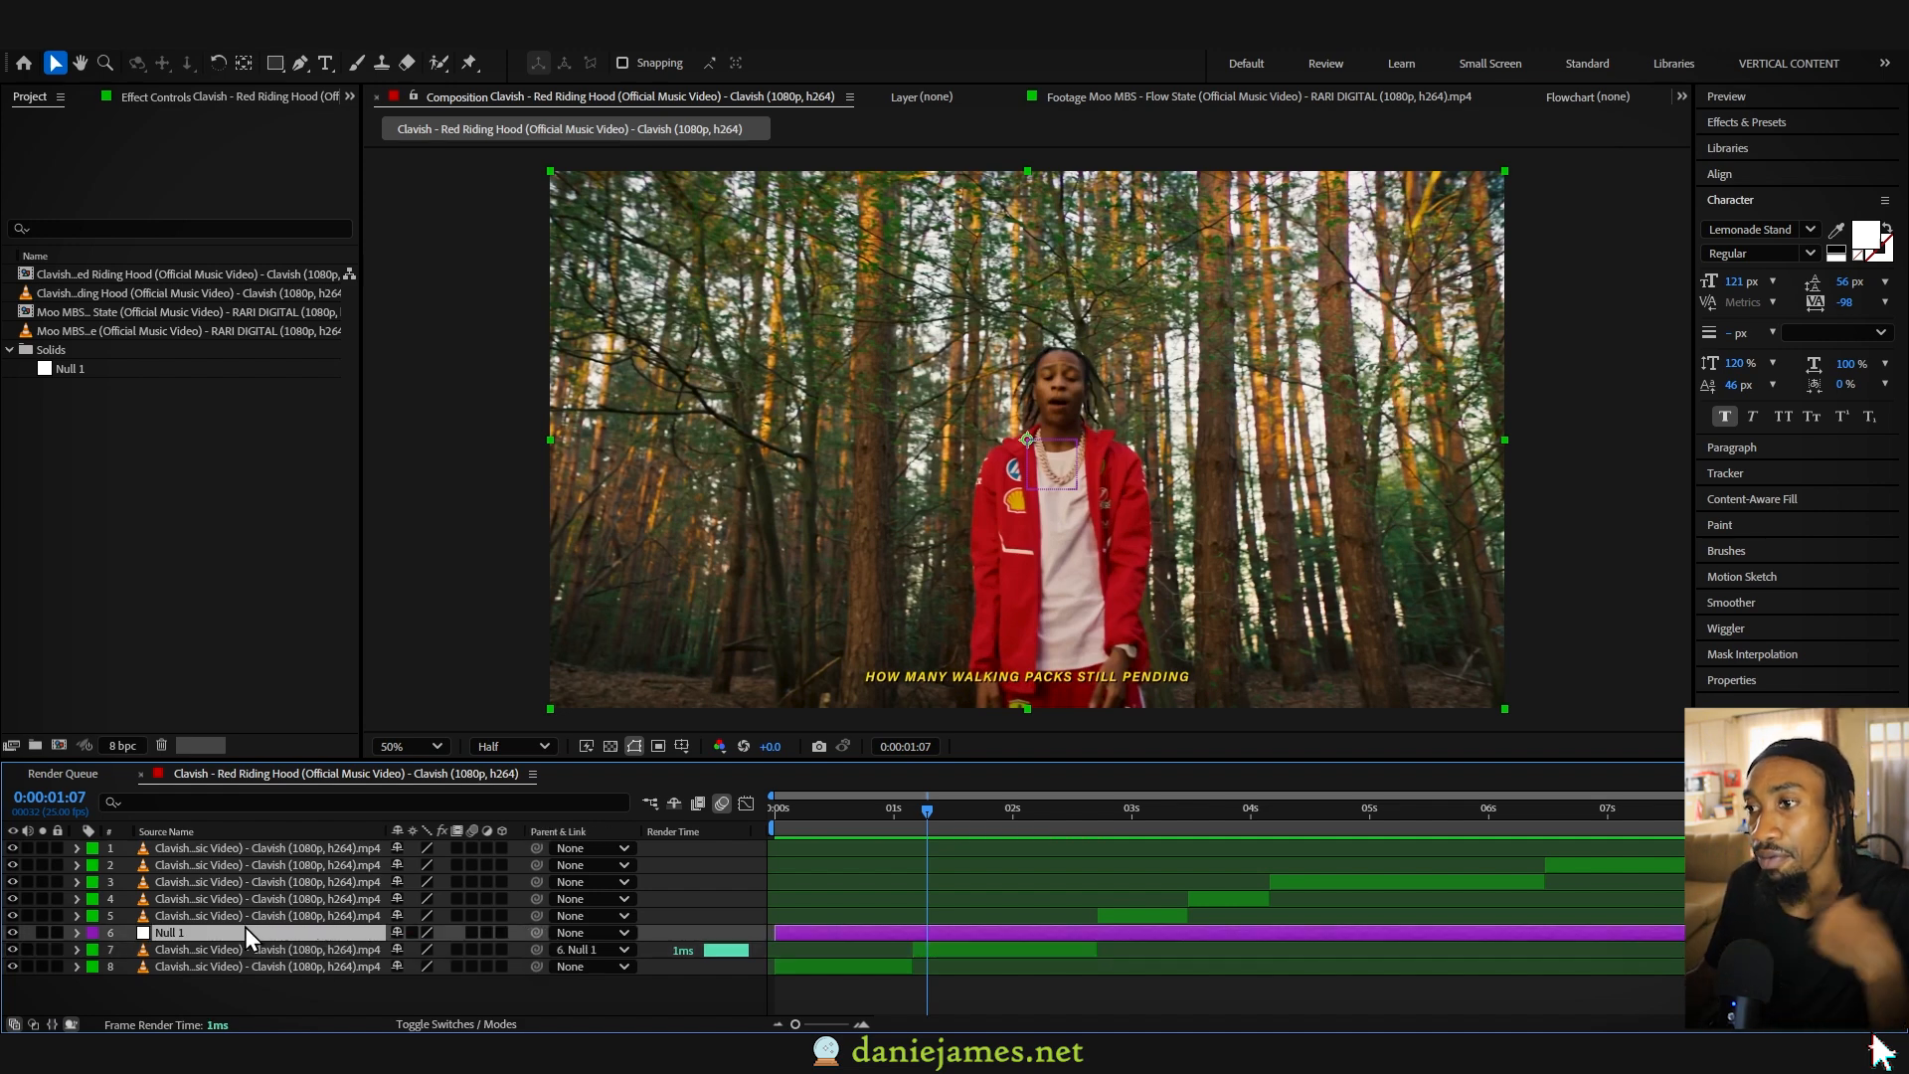
key("s")
mouse_move(421, 951)
left_mouse_down()
mouse_move(457, 954)
mouse_move(413, 954)
left_mouse_up()
key("ctrl+z")
key("r")
key("ctrl+z")
- Keyframe Null 1's scale and rotation from 181% and -12° at 1:07 to 100% and 0° shortly after
key("s")
key("shift+r")
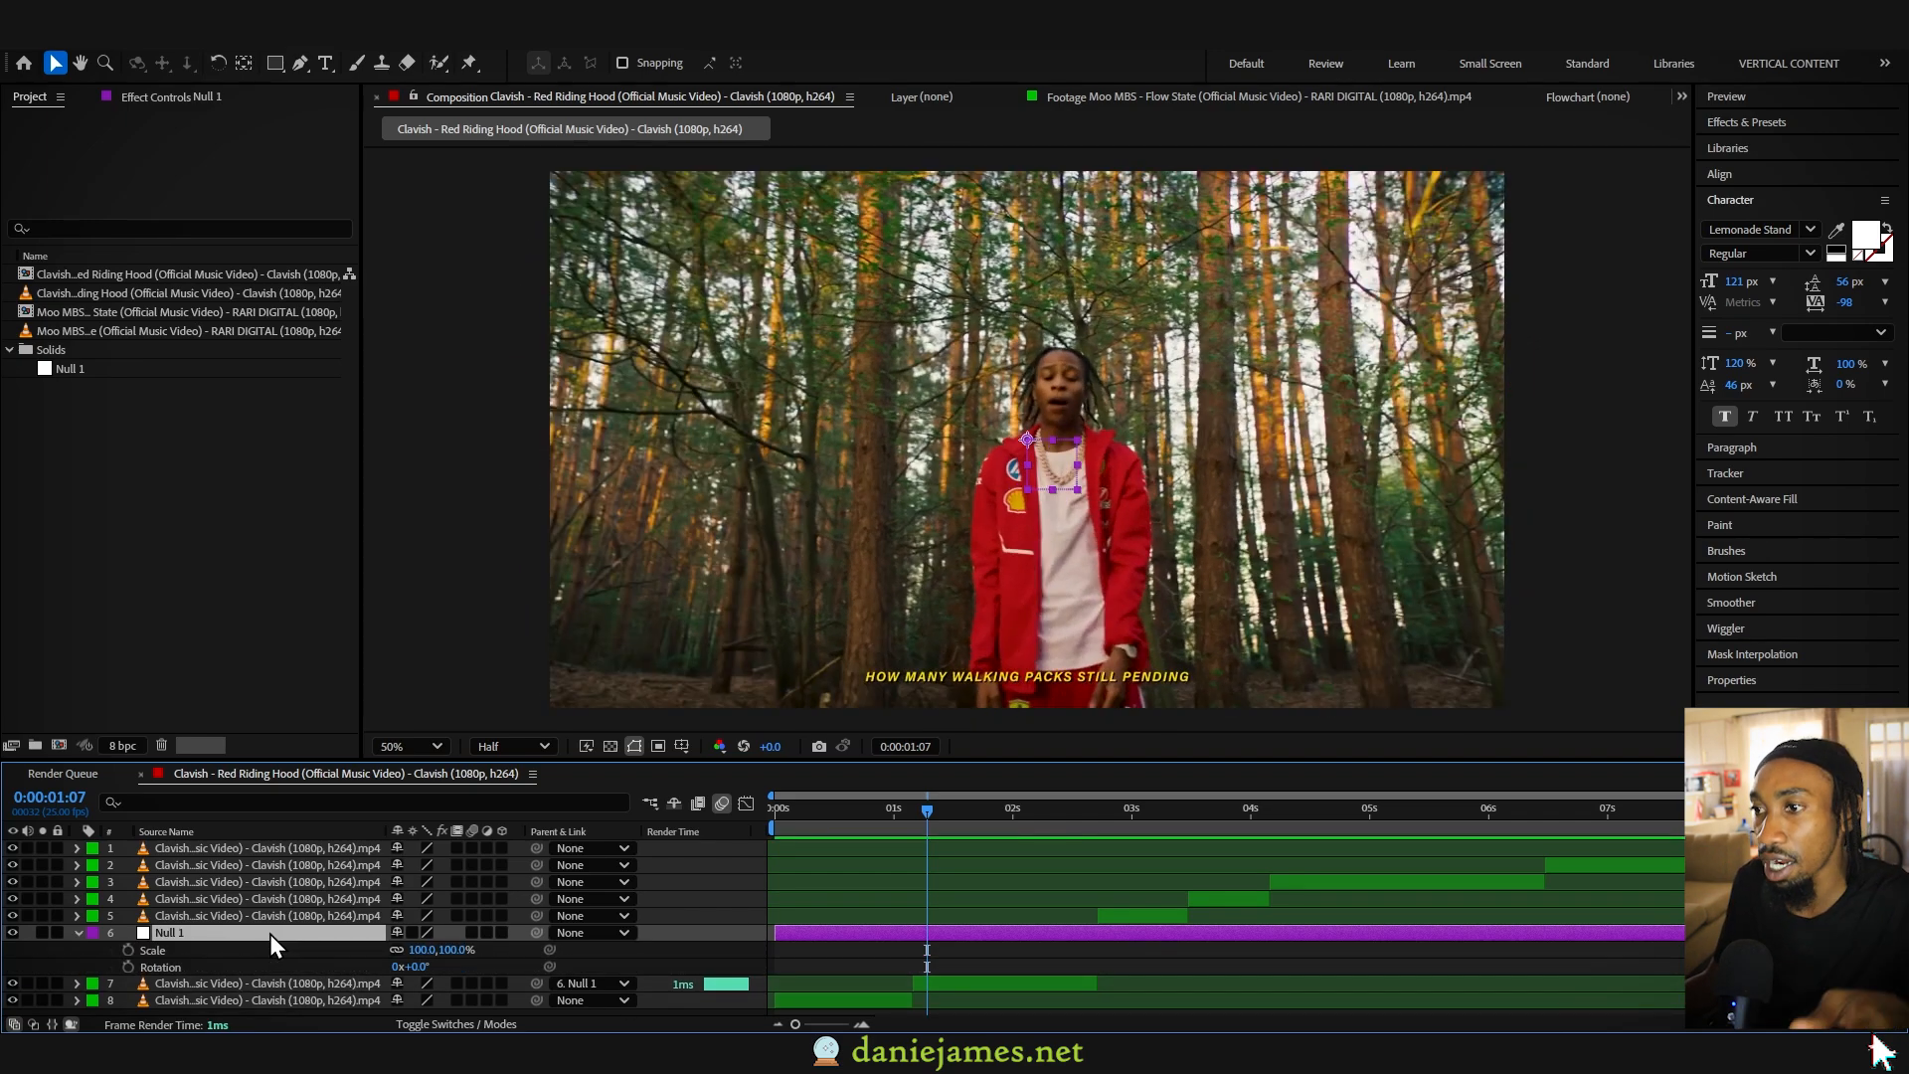
left_click_drag(129, 949, 129, 991)
left_click_drag(928, 959, 962, 953)
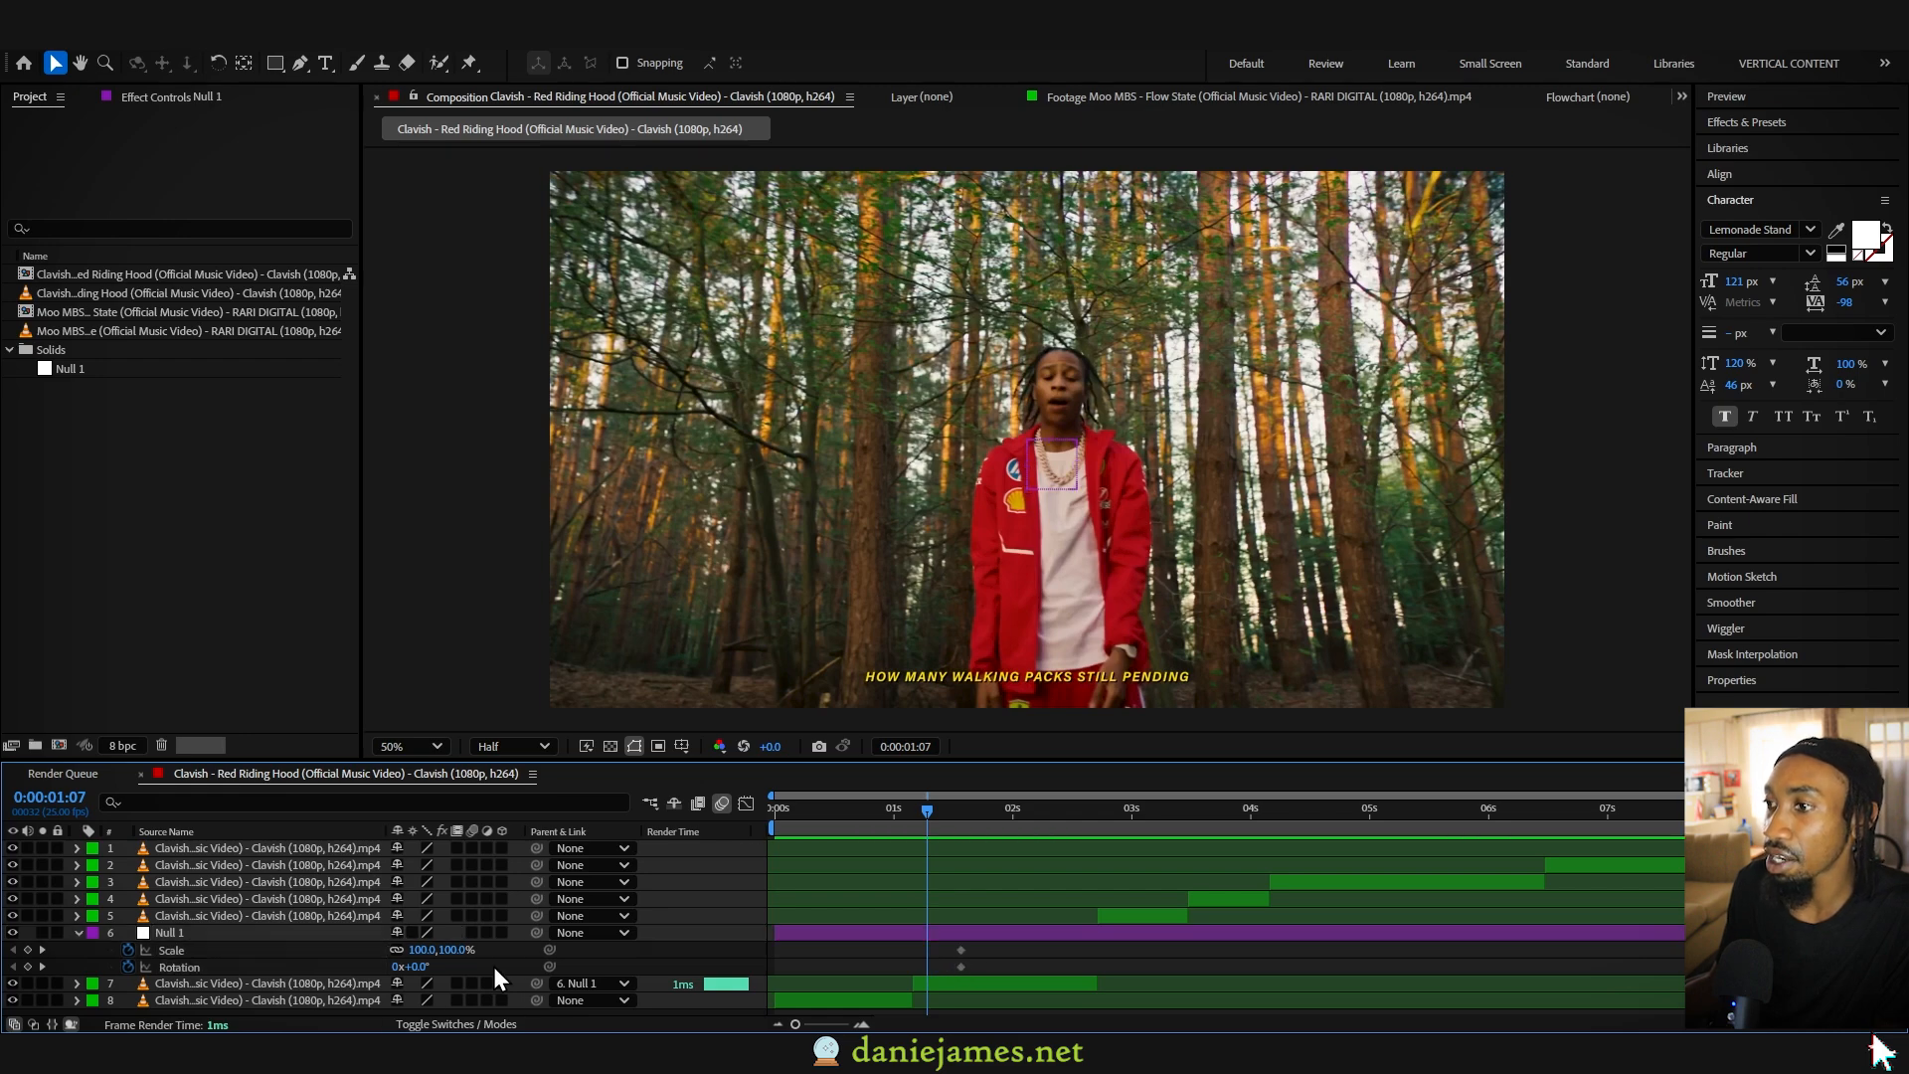
left_click_drag(418, 967, 505, 951)
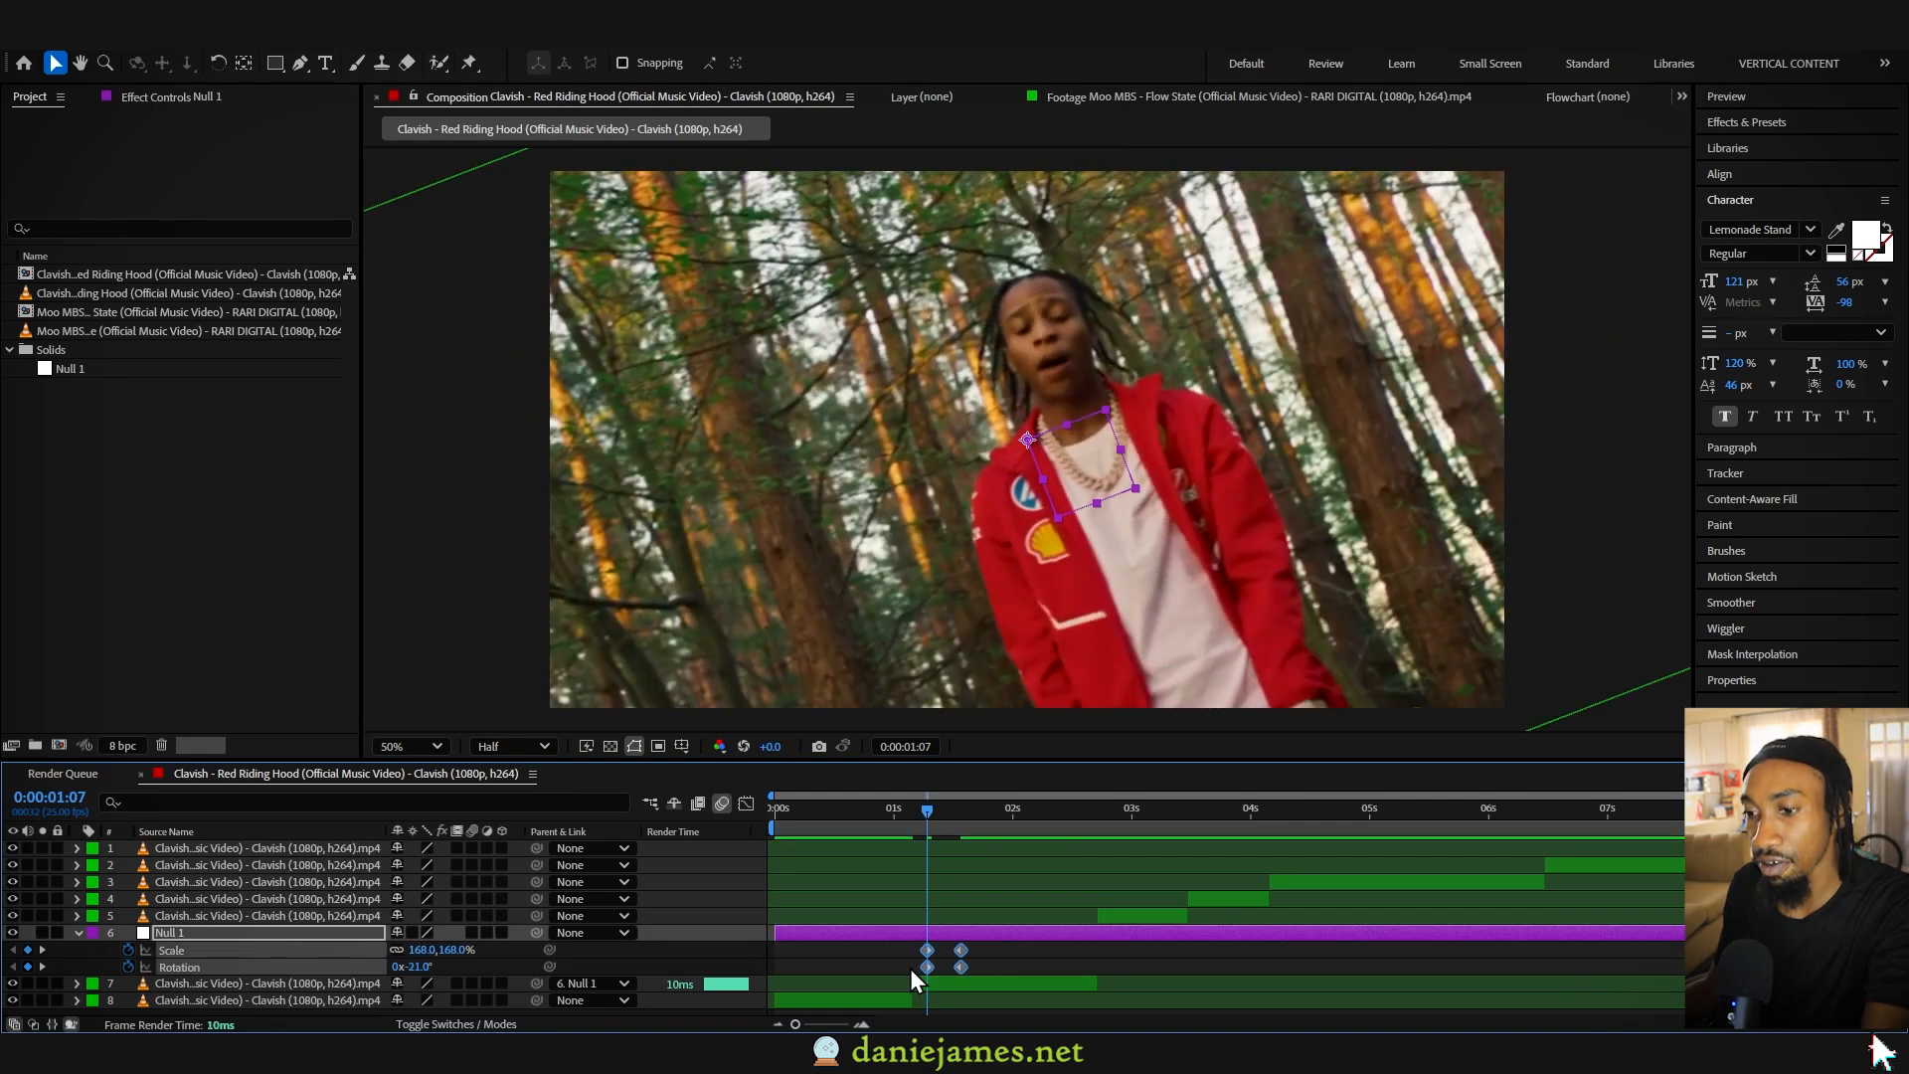
- Ease Null 1's keyframes with starting values of 168% and -21°, and shift them earlier to begin at about 1:01, previewing the motion
key("F9")
left_click(881, 955)
left_click_drag(880, 964, 934, 945)
left_click_drag(929, 949, 897, 949)
left_click_drag(873, 816, 863, 815)
key("space")
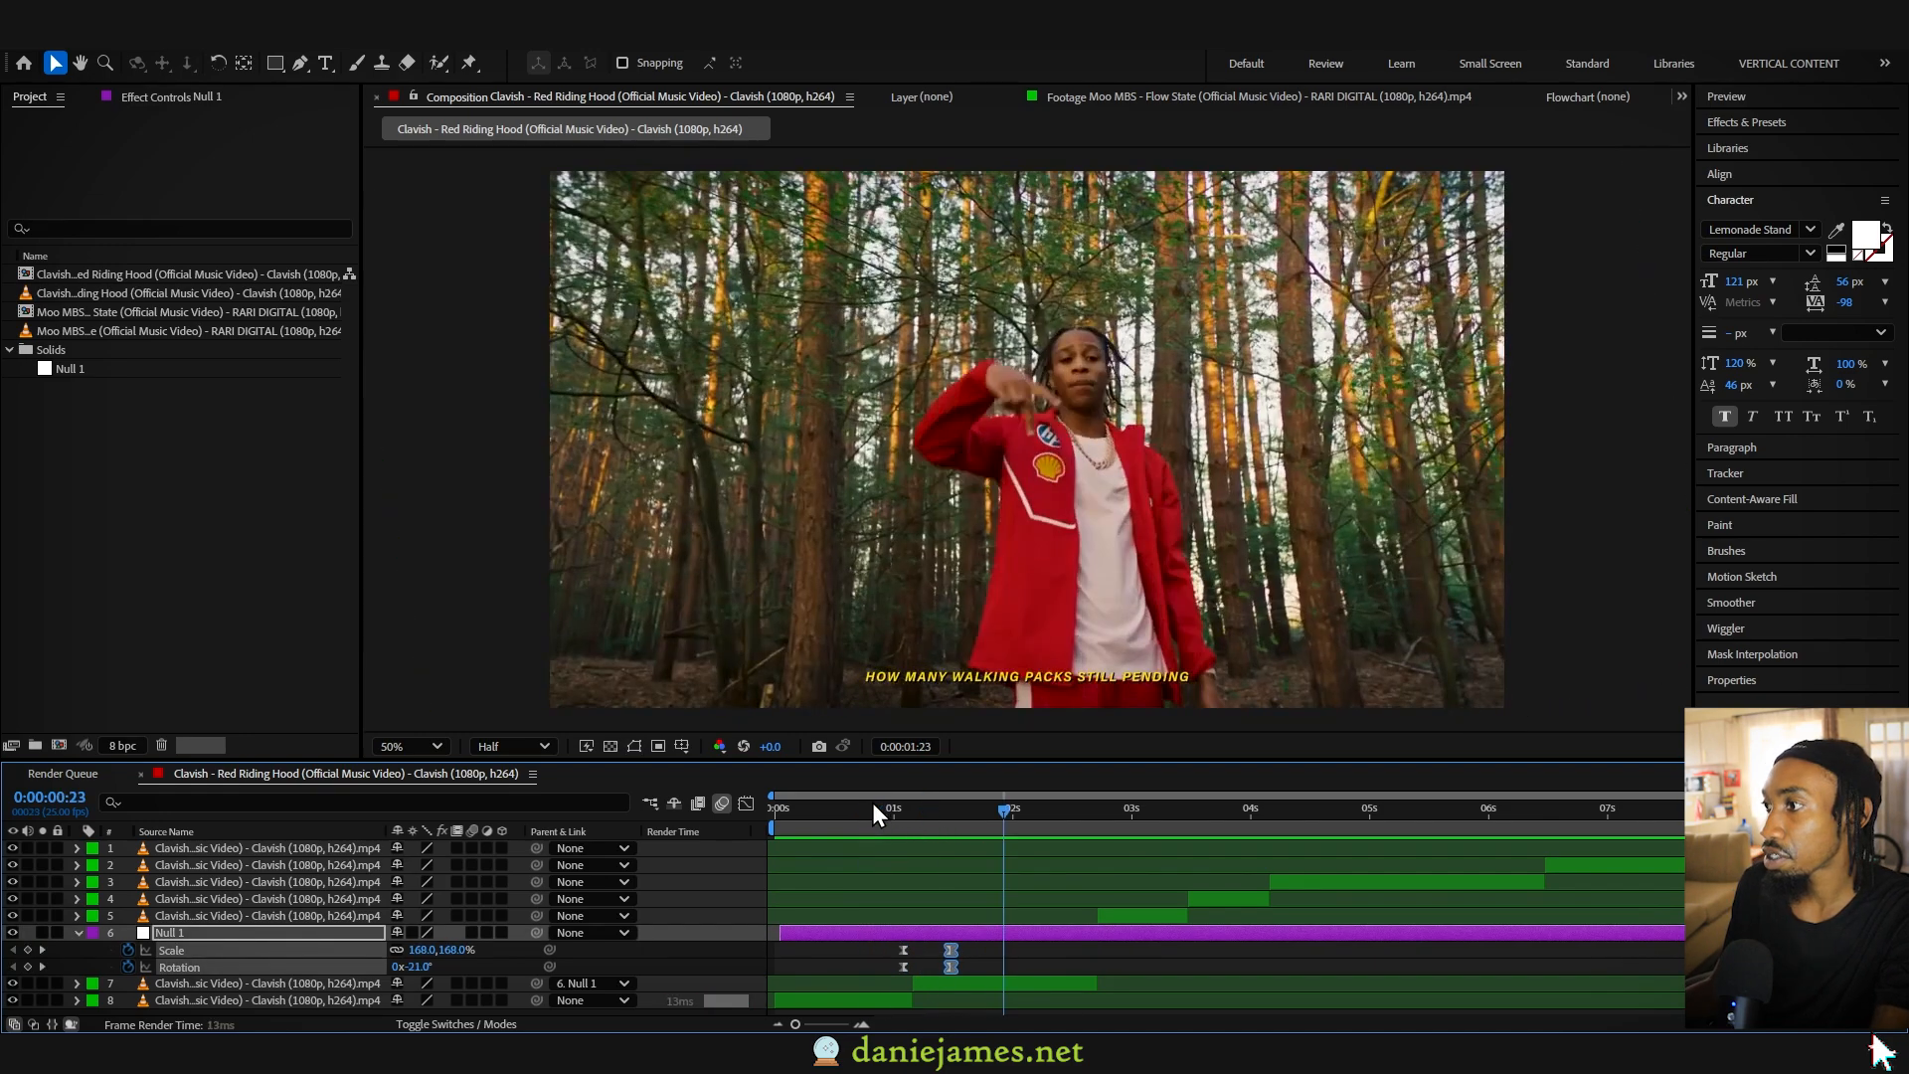
left_click(872, 806)
key("space")
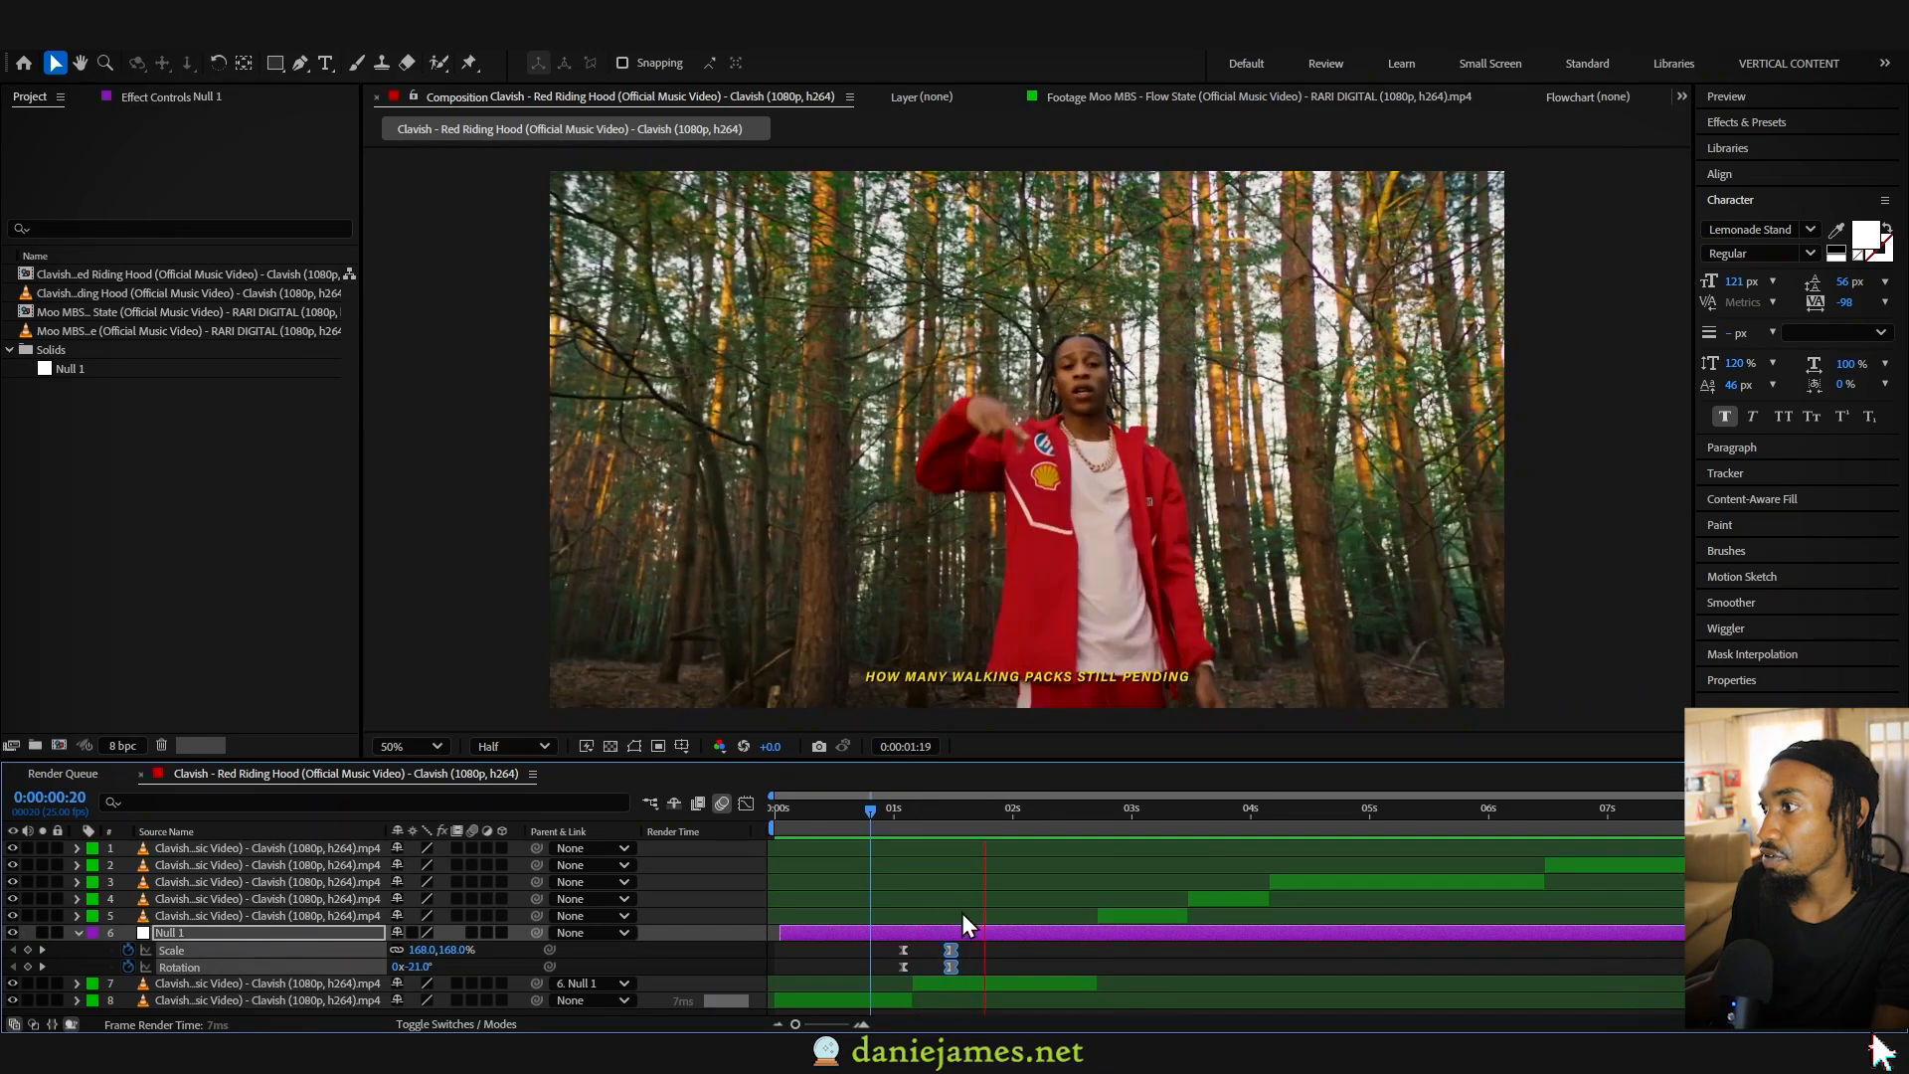
key("space")
left_click_drag(968, 935, 958, 935)
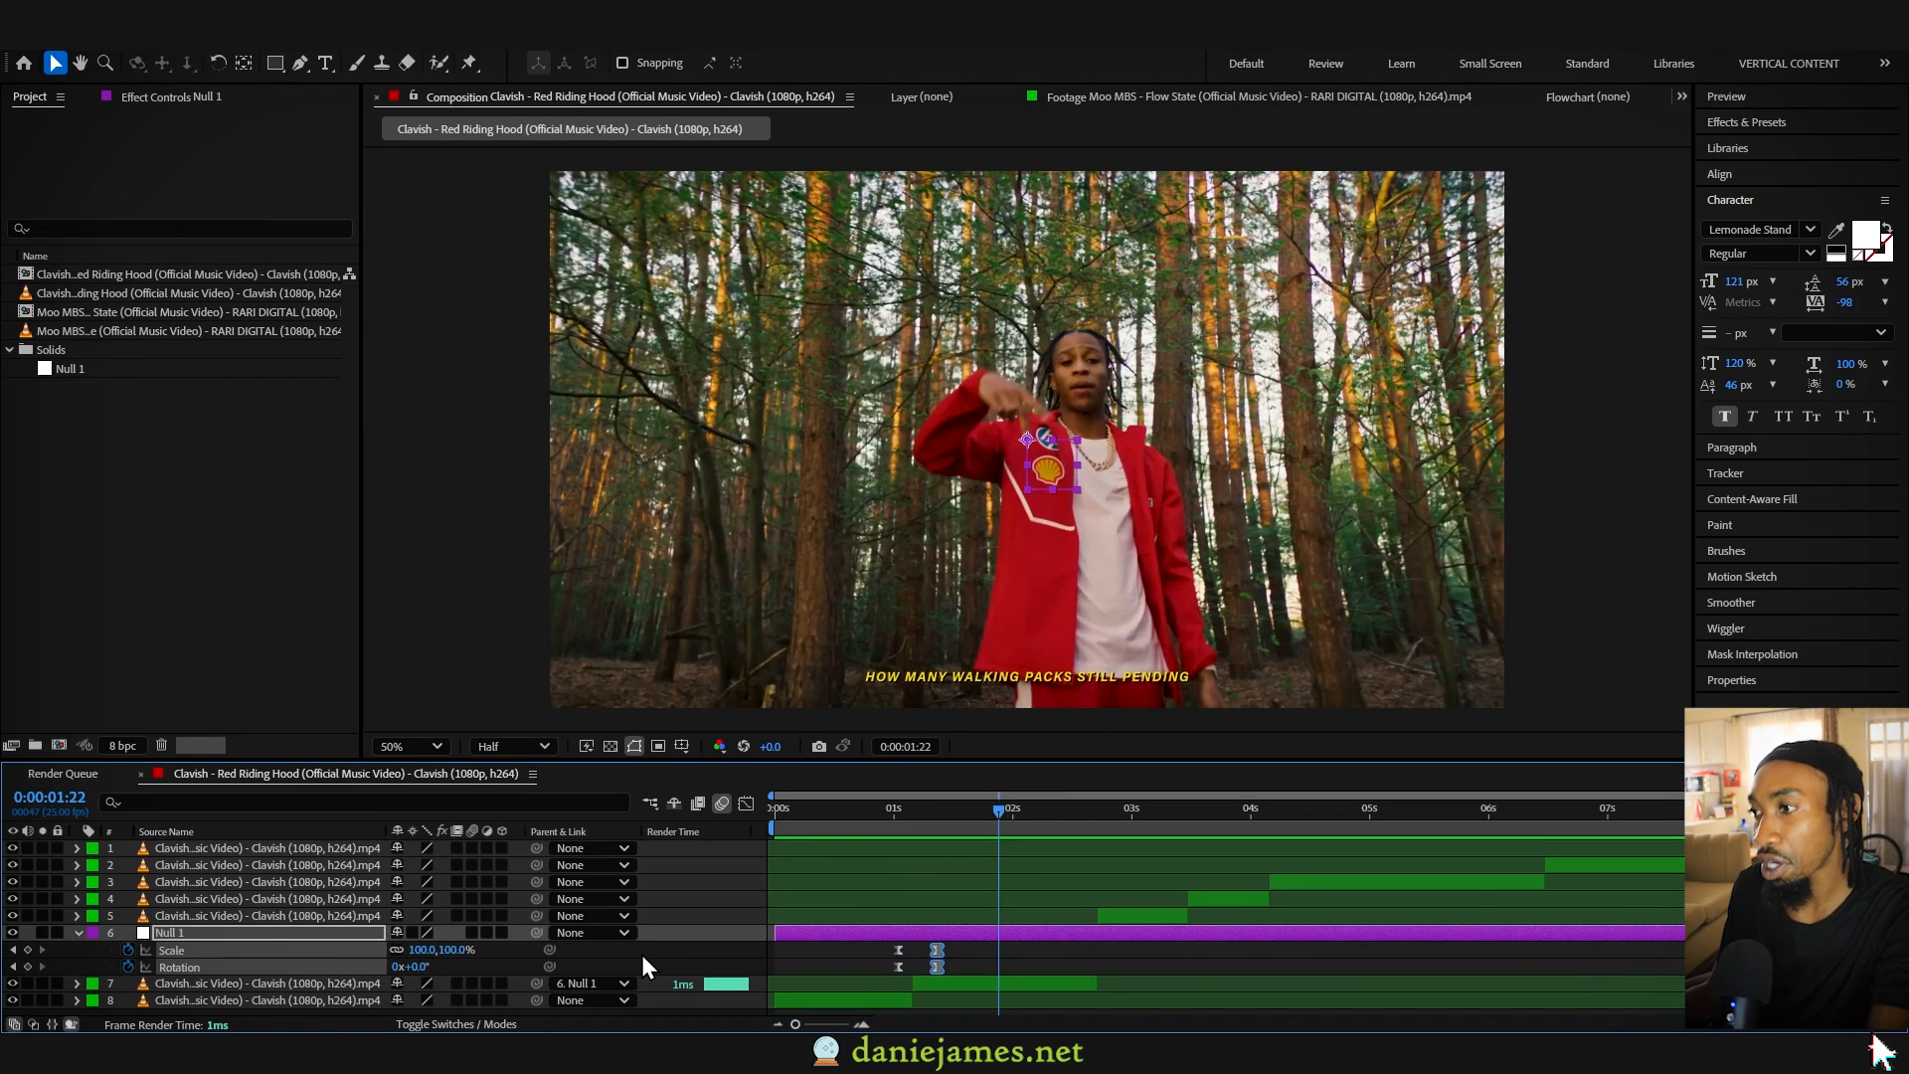
- Add a second null object and parent Null 1 to Null 2
right_click(643, 957)
mouse_move(731, 716)
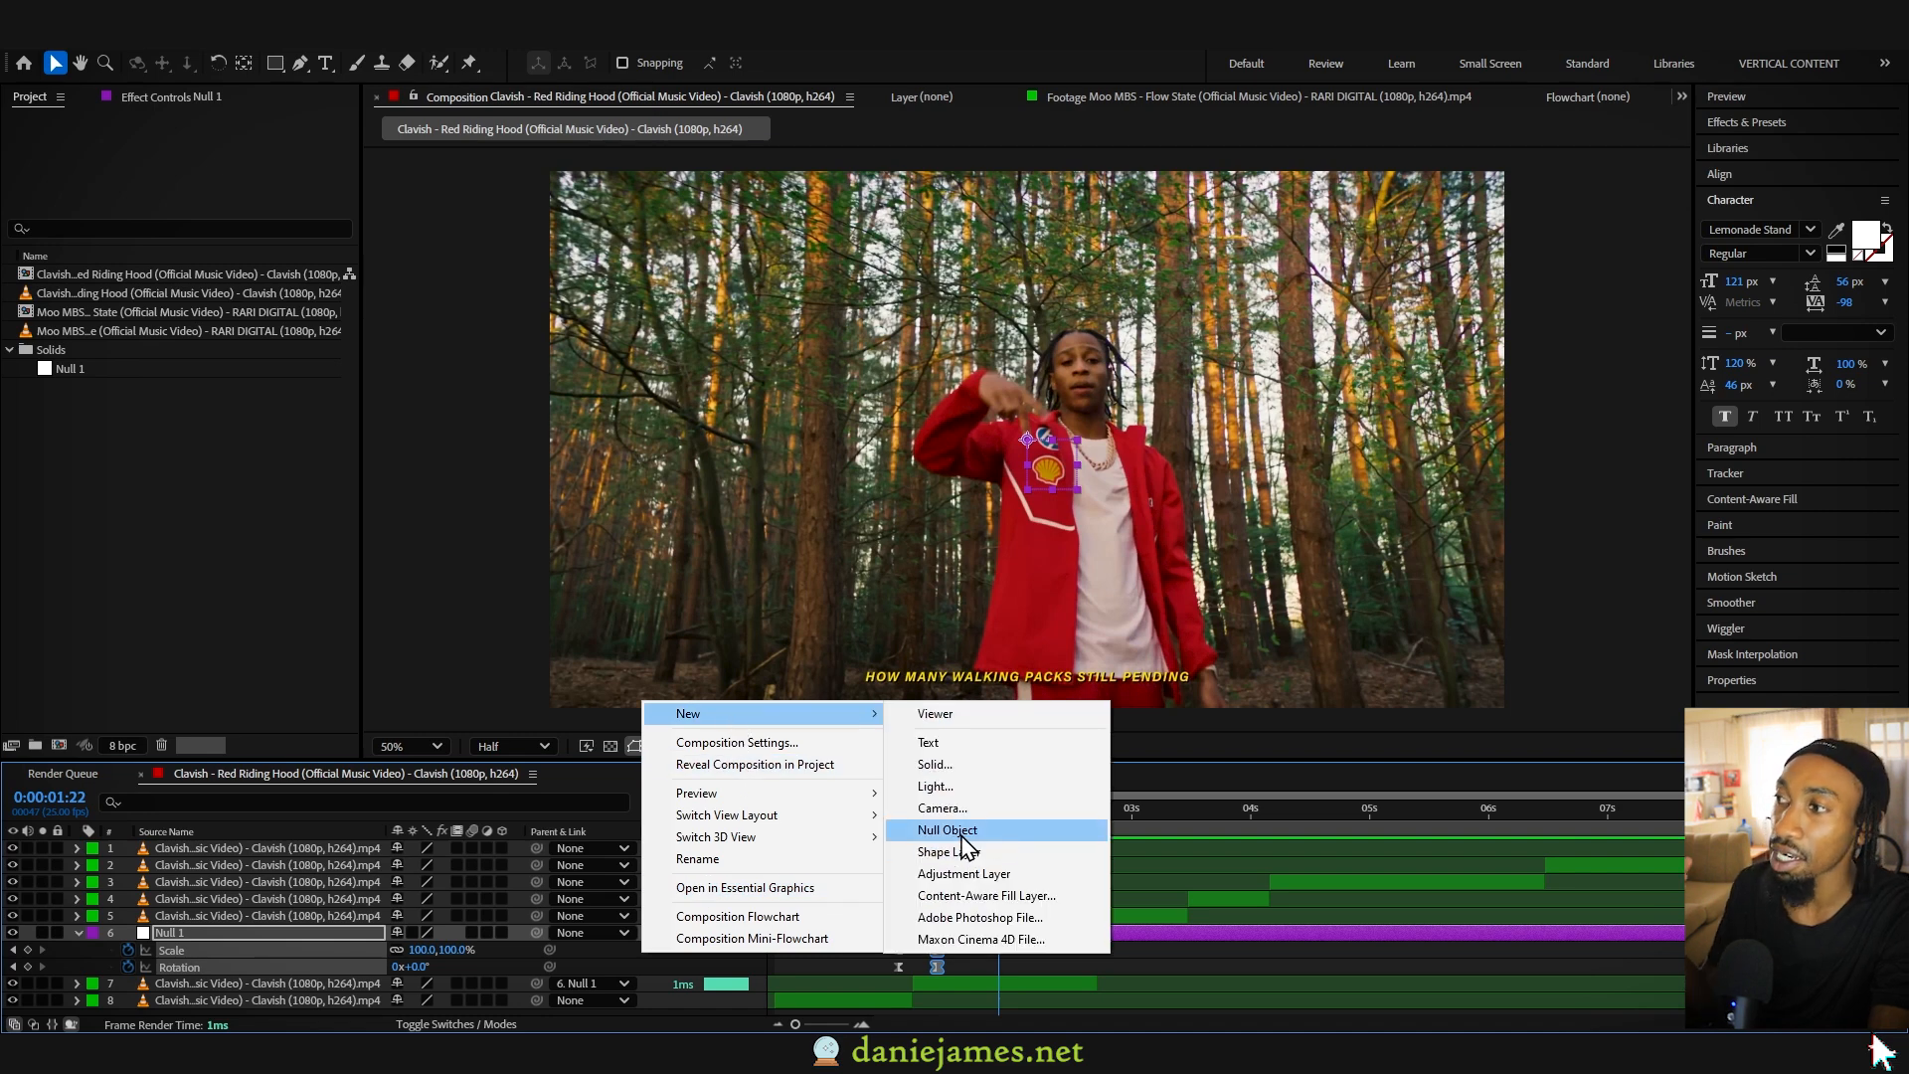
left_click(960, 833)
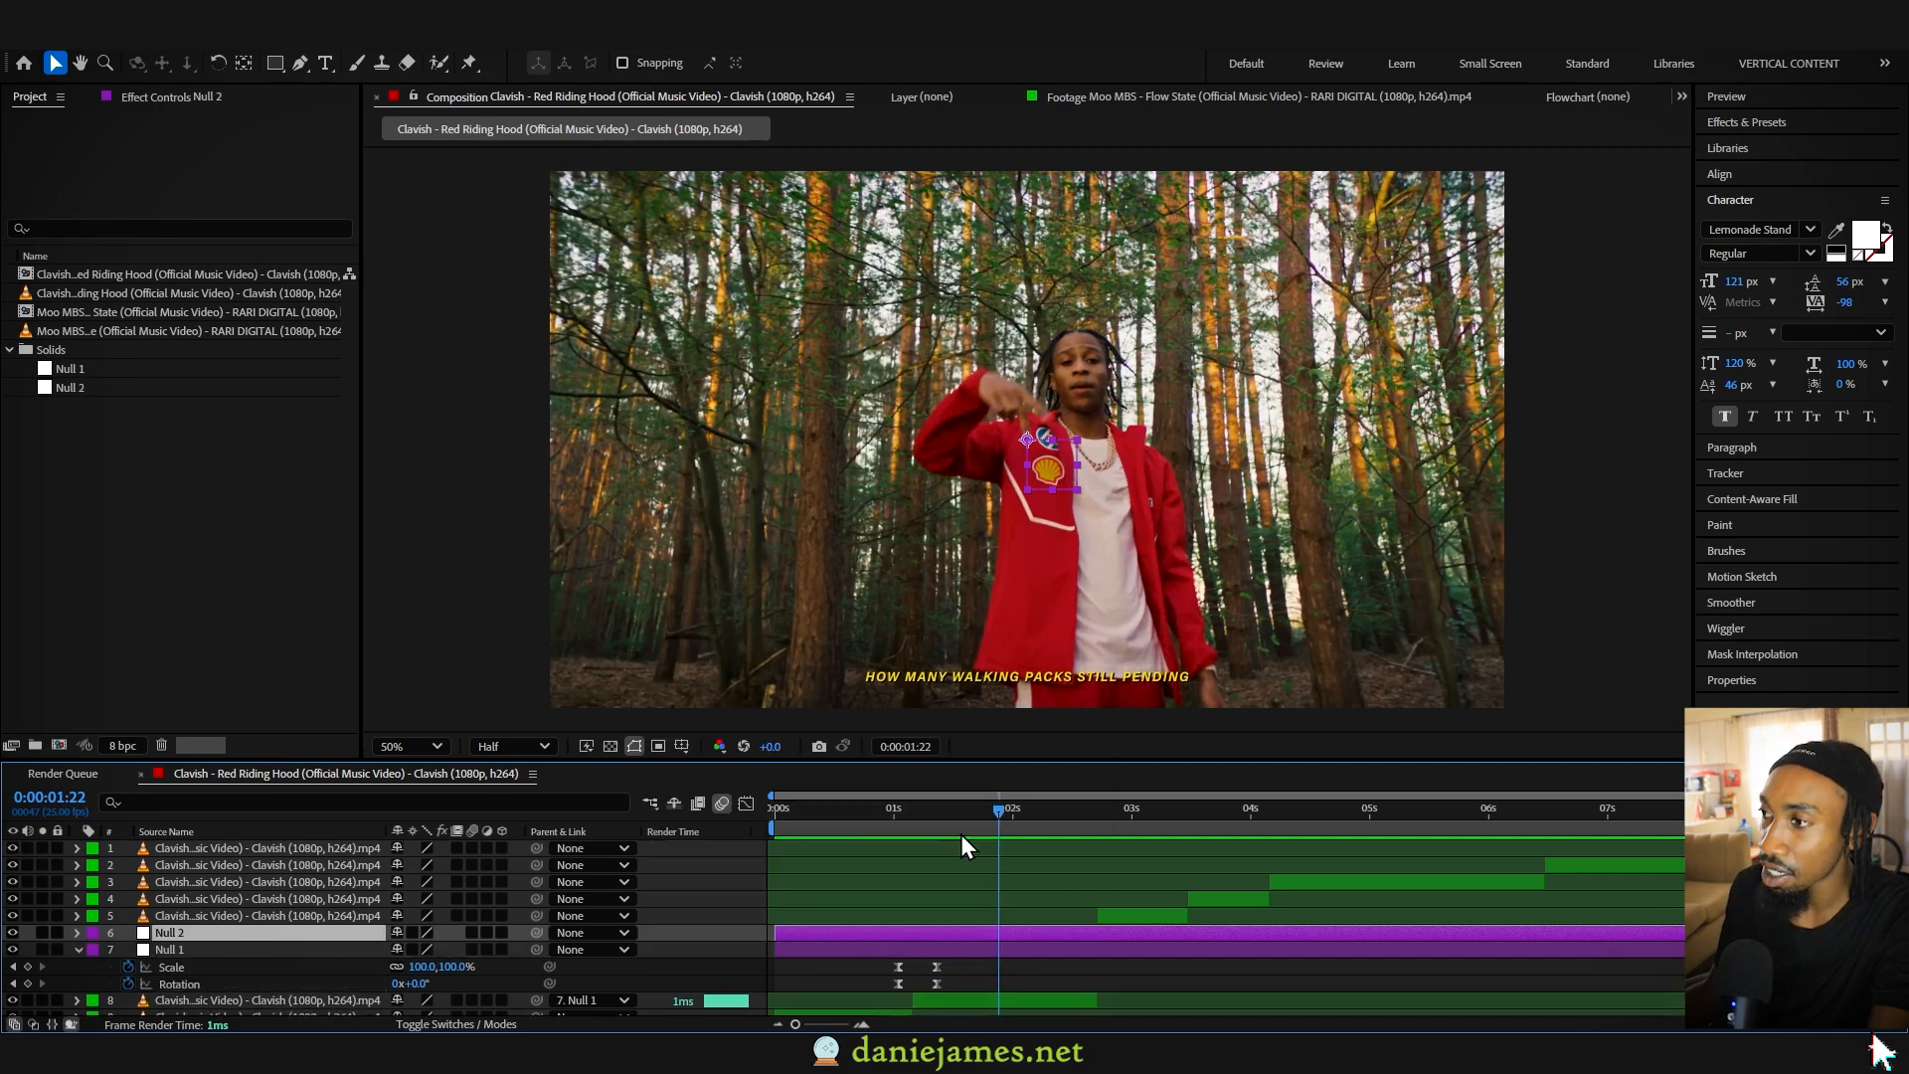
left_click(194, 939)
left_click(236, 949)
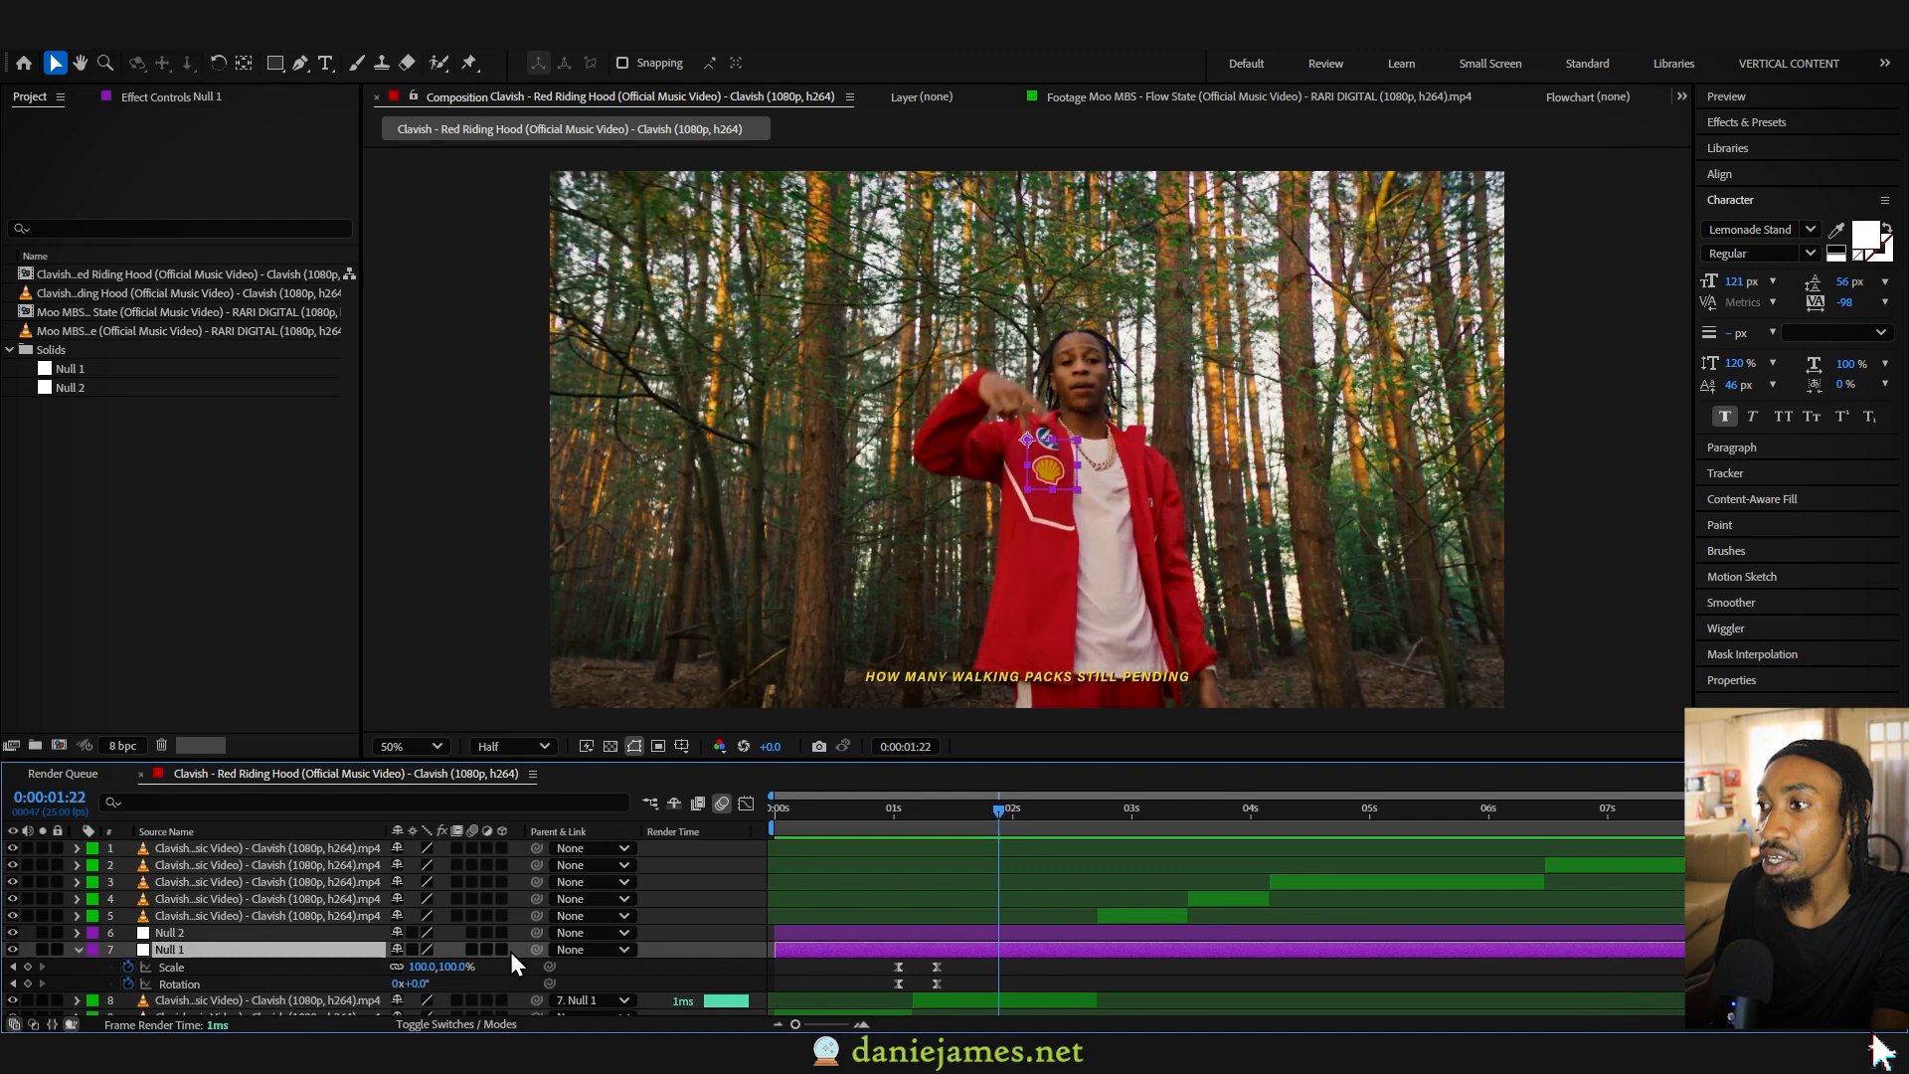
left_click_drag(536, 950, 267, 931)
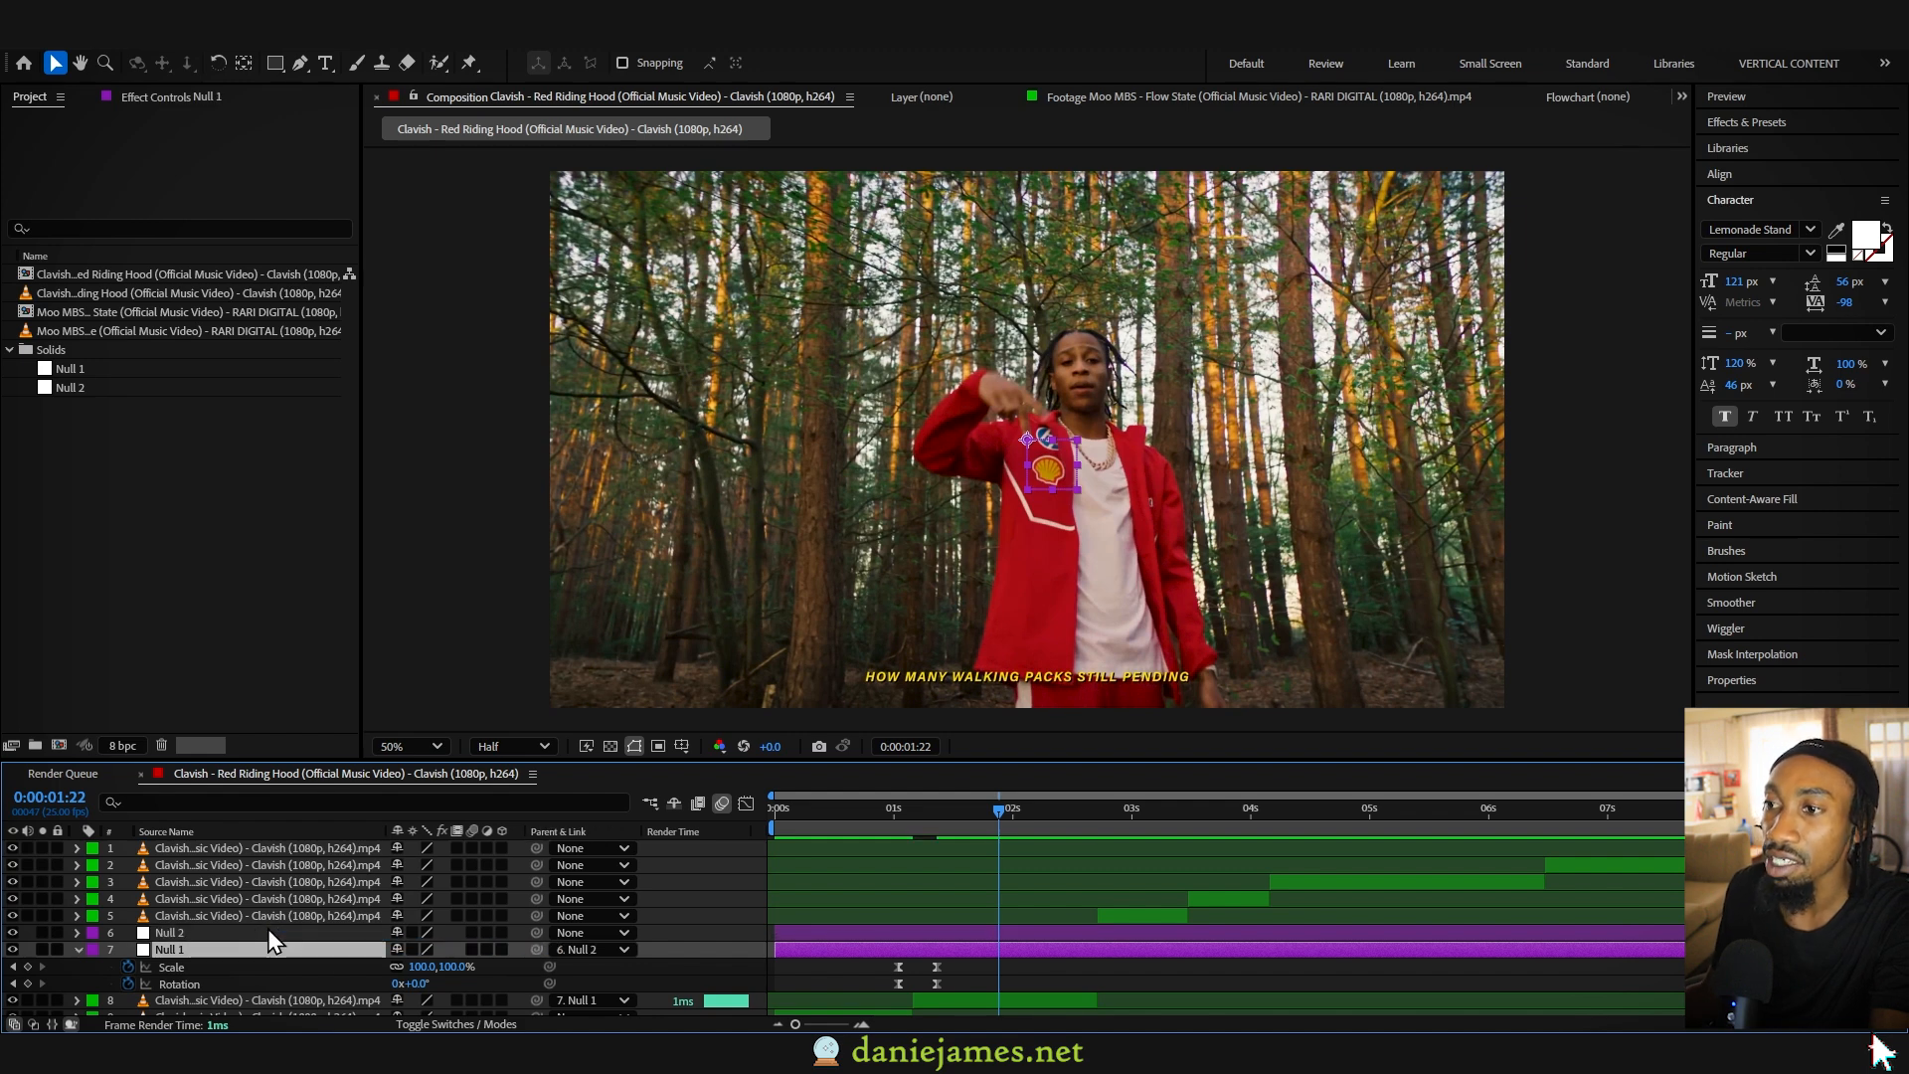
- Keyframe Null 2's scale from 100% at 1:01 to 154% about half a second after it
left_click(267, 932)
key("s")
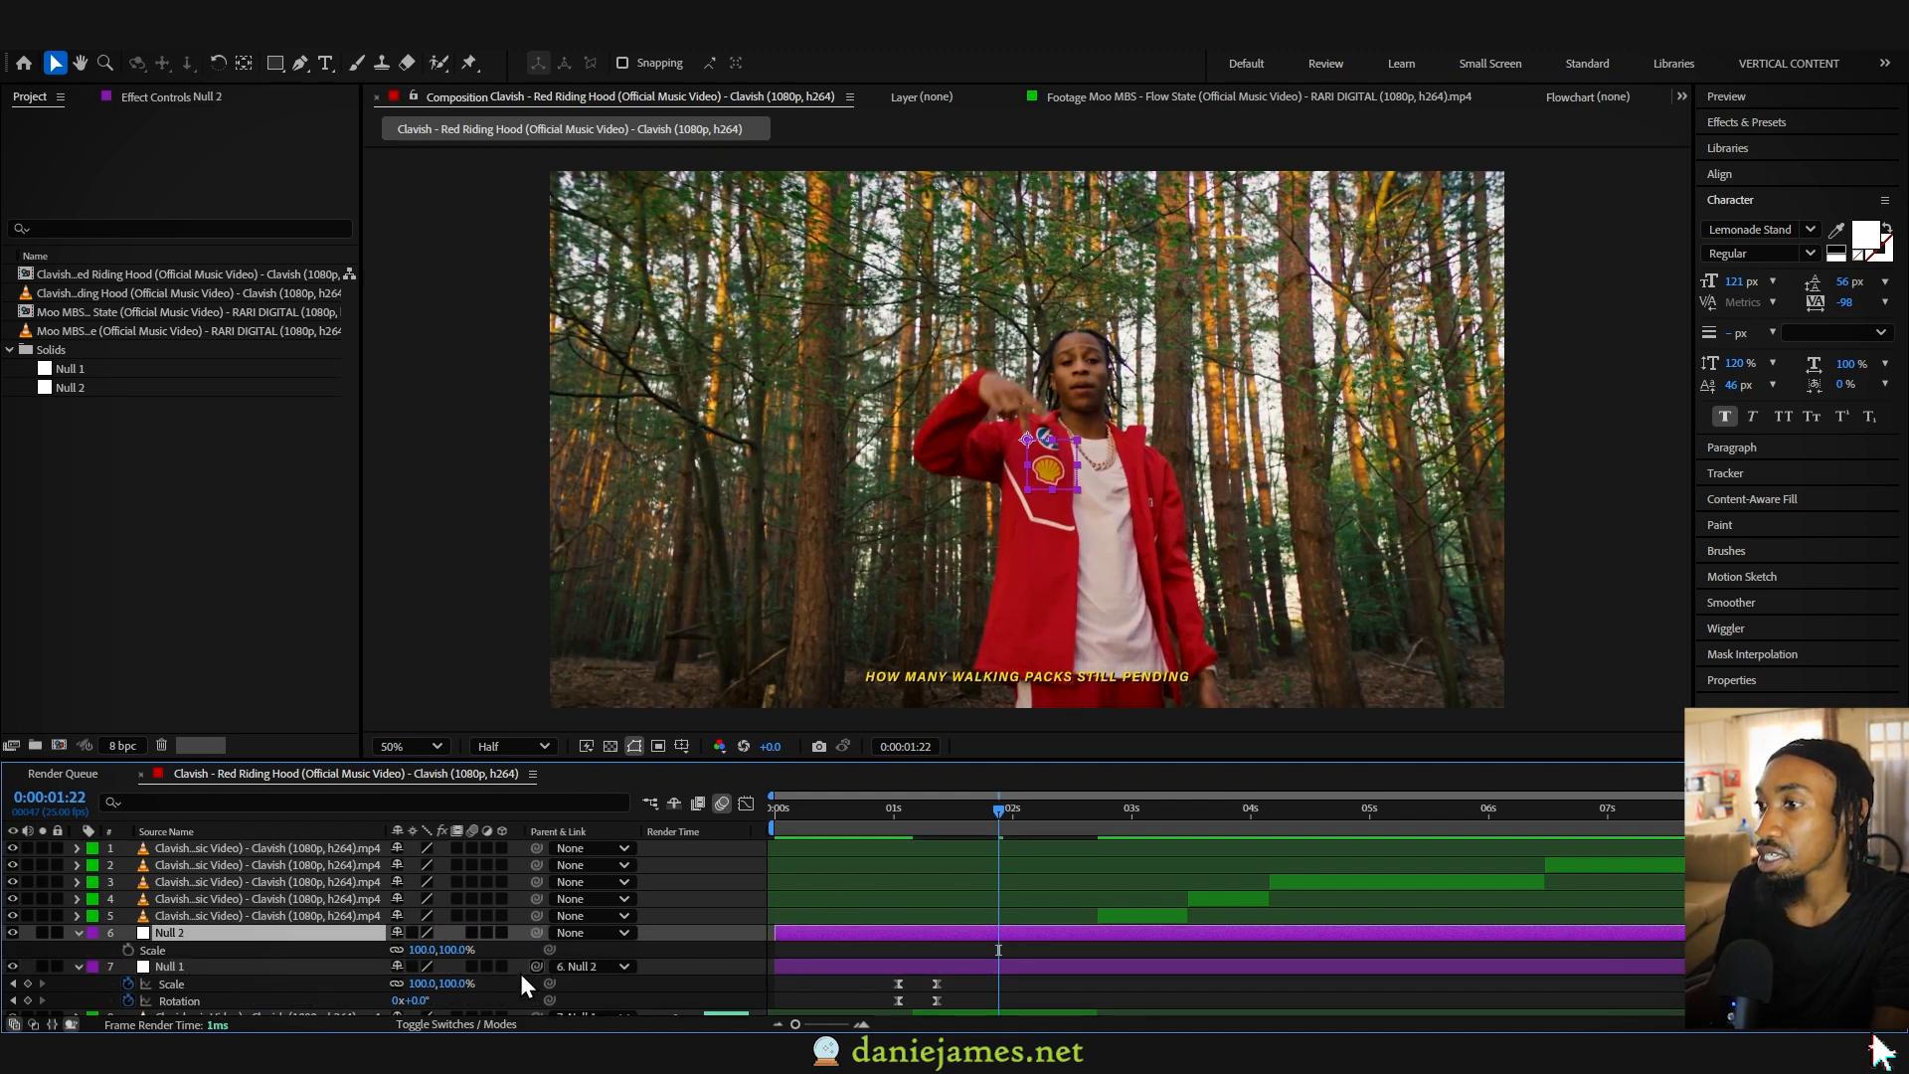
left_click_drag(426, 953, 473, 950)
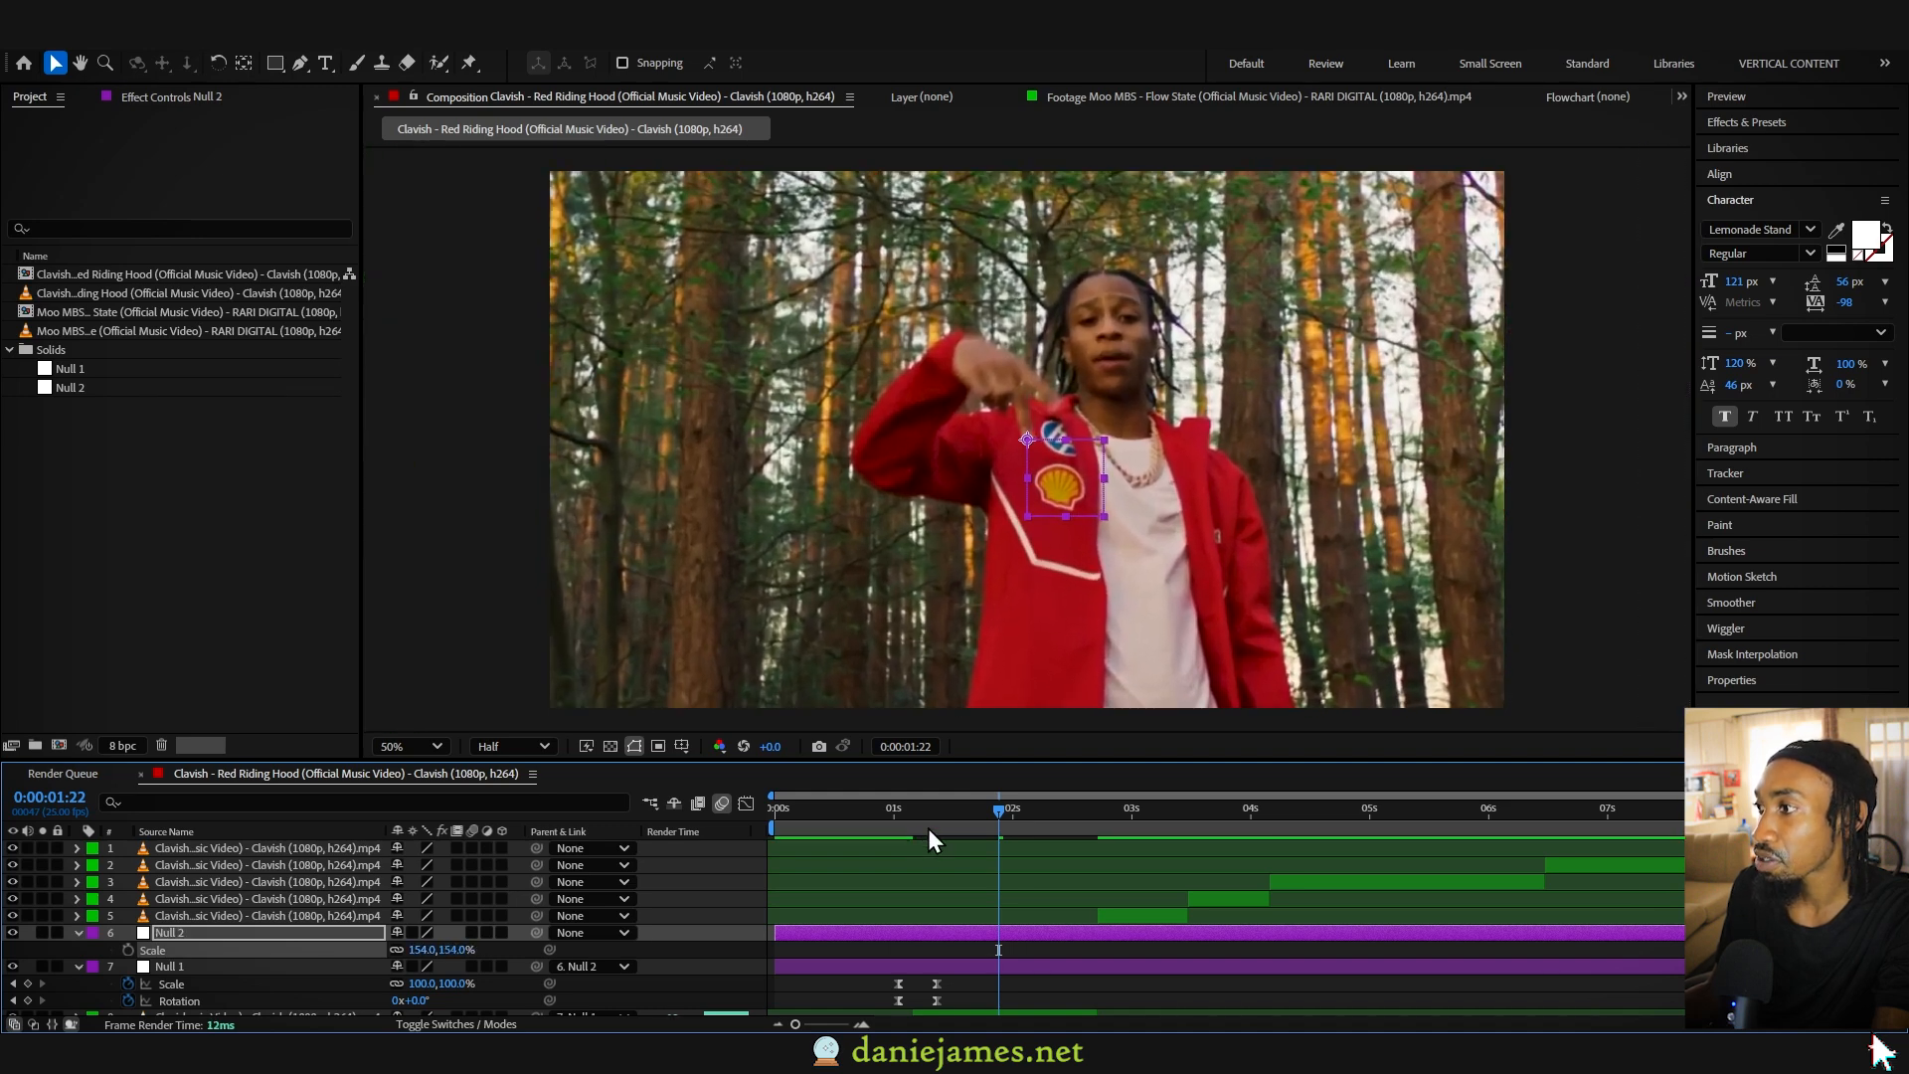
left_click(898, 821)
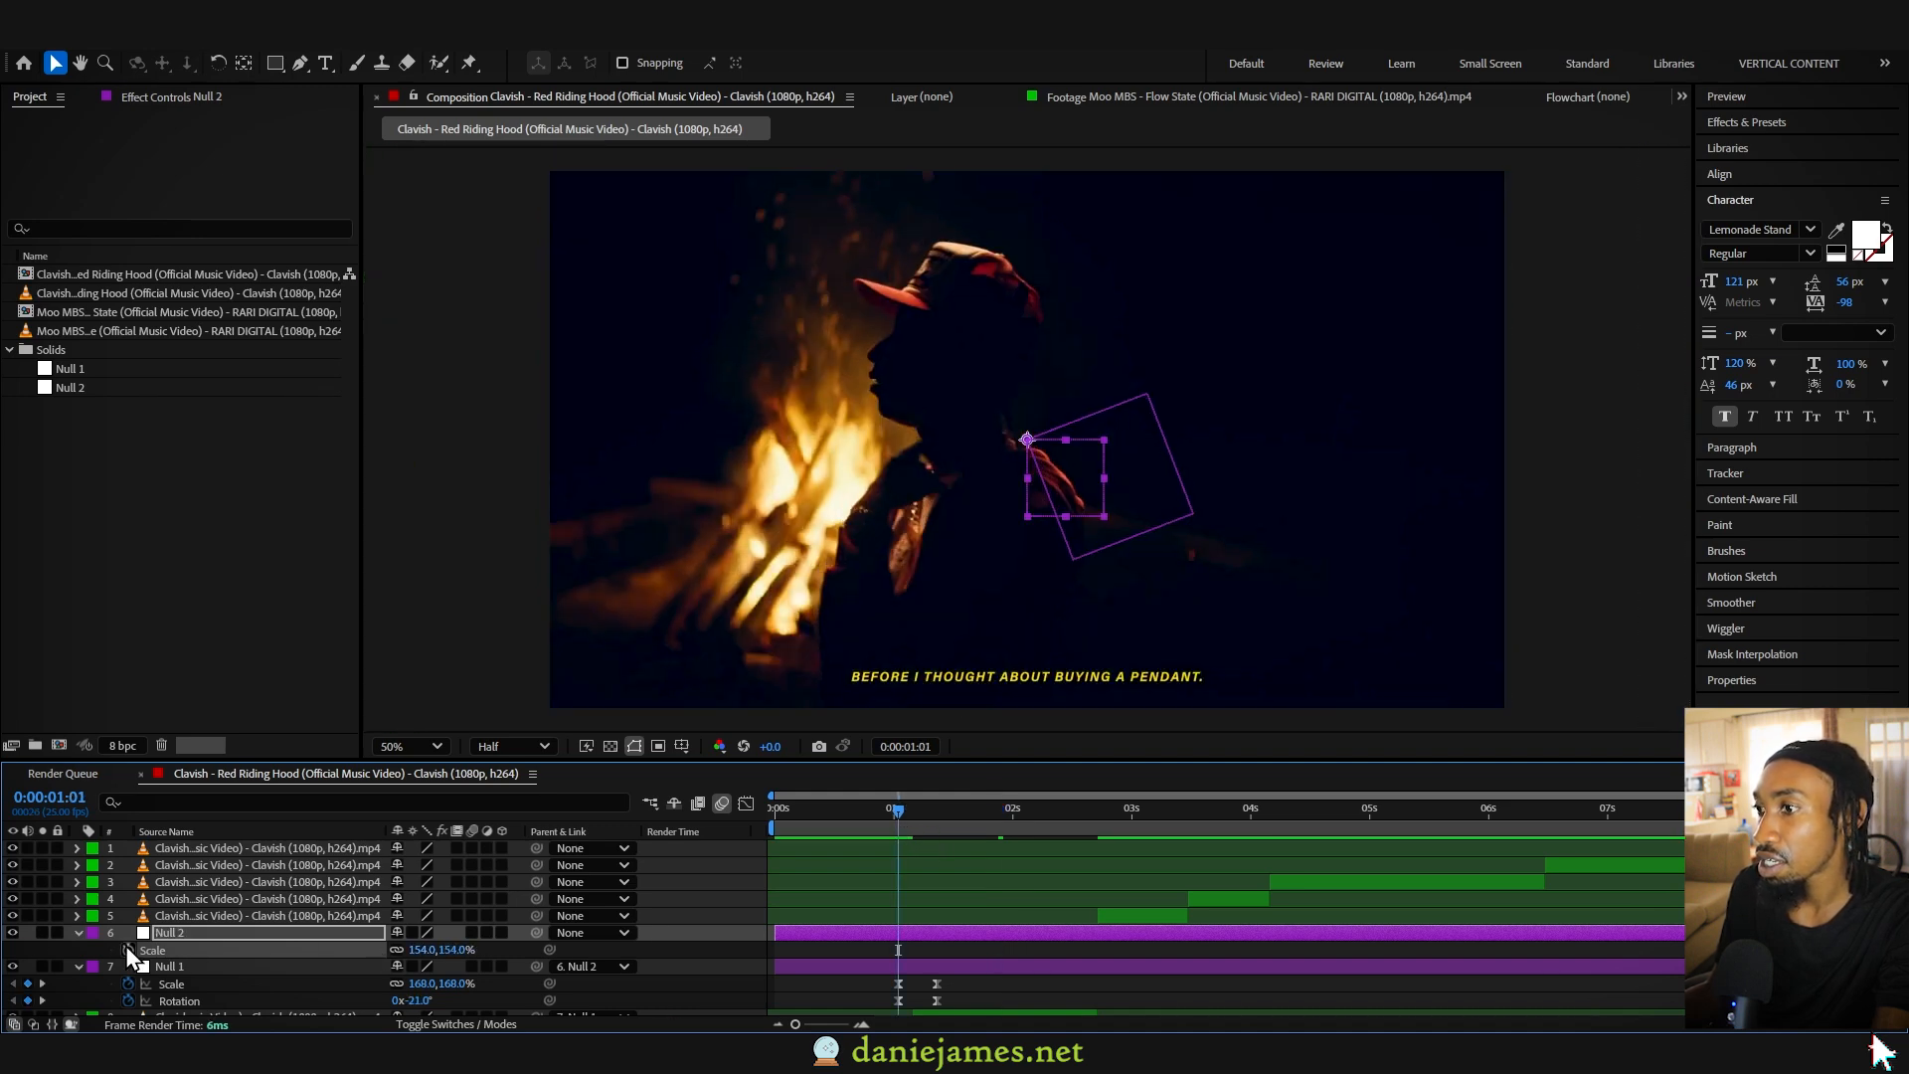
left_click_drag(898, 949, 965, 950)
left_click(424, 950)
type("100")
key("Return")
- Ease Null 2's scale keyframes and retime the null so its zoom starts at about 1:03, previewing the combined motion
left_click_drag(875, 814, 922, 961)
key("F9")
left_click(832, 808)
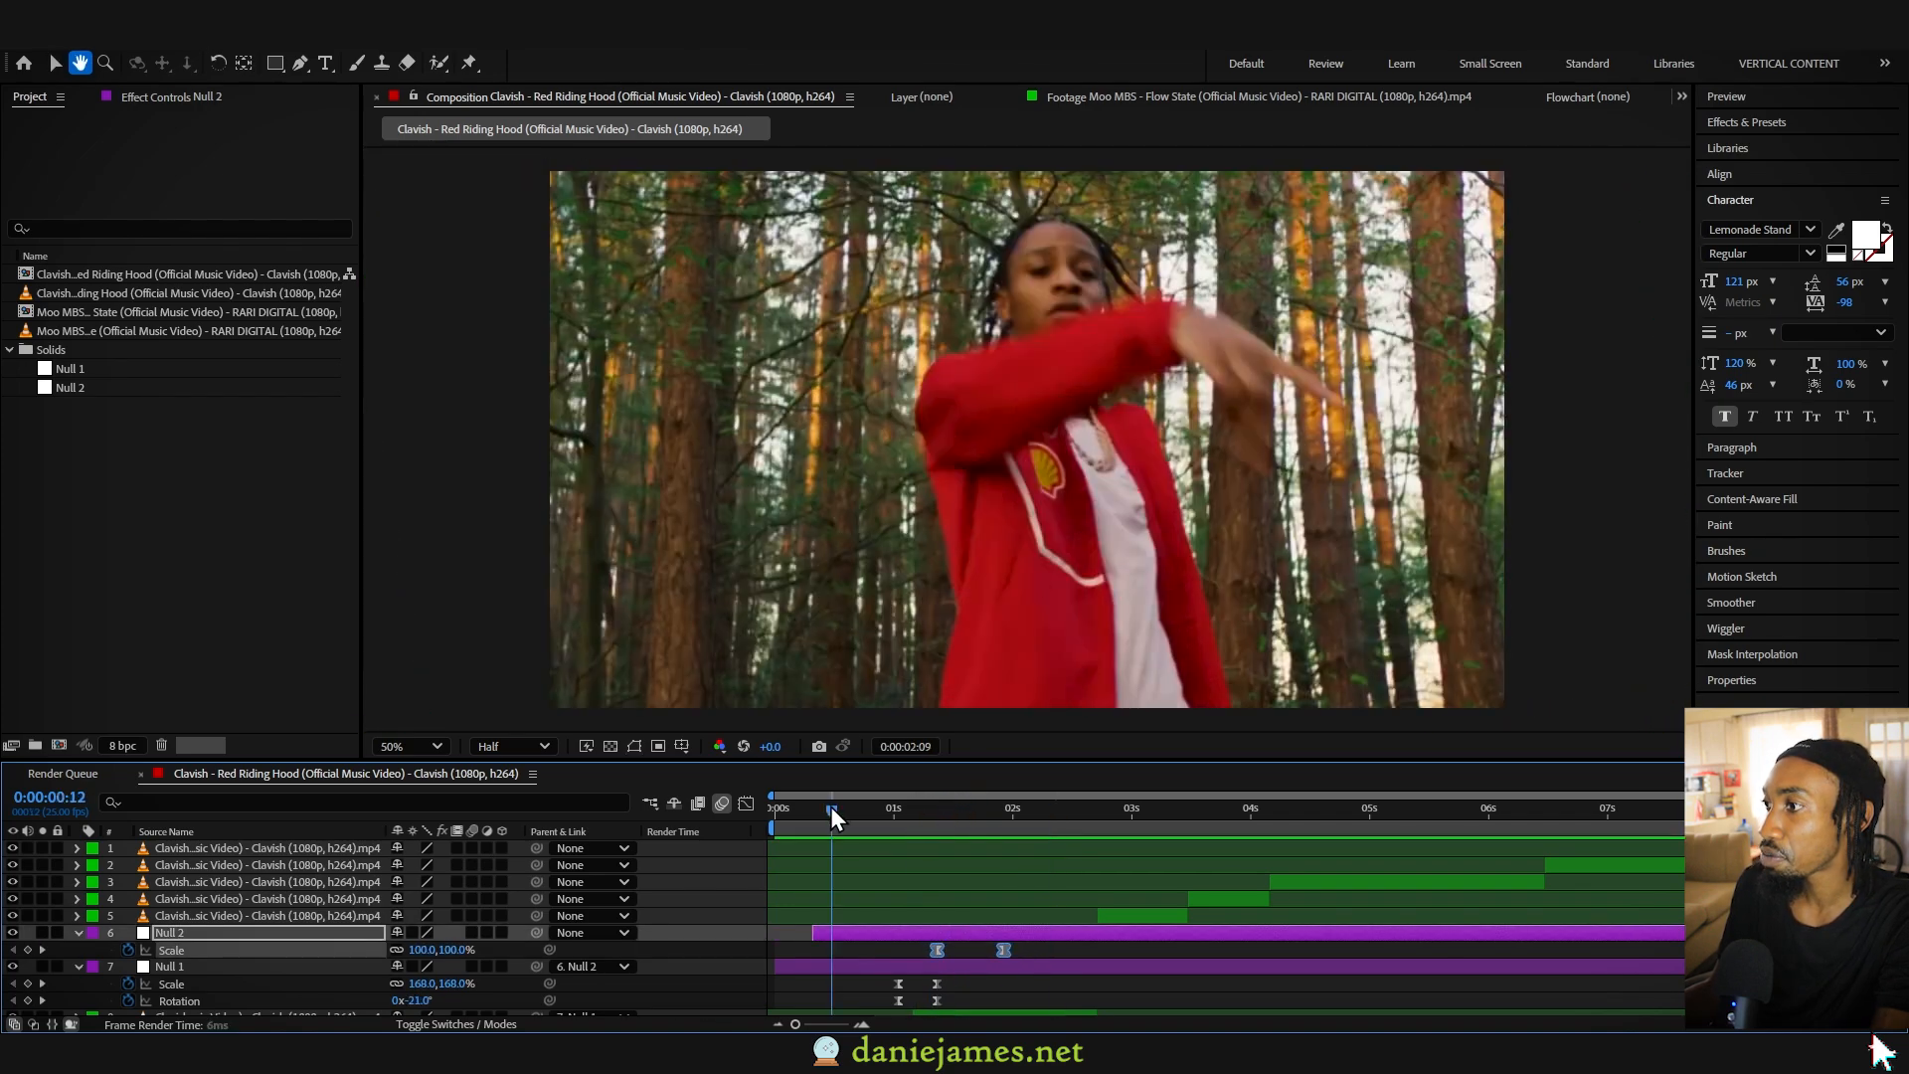
key("space")
left_click(955, 934)
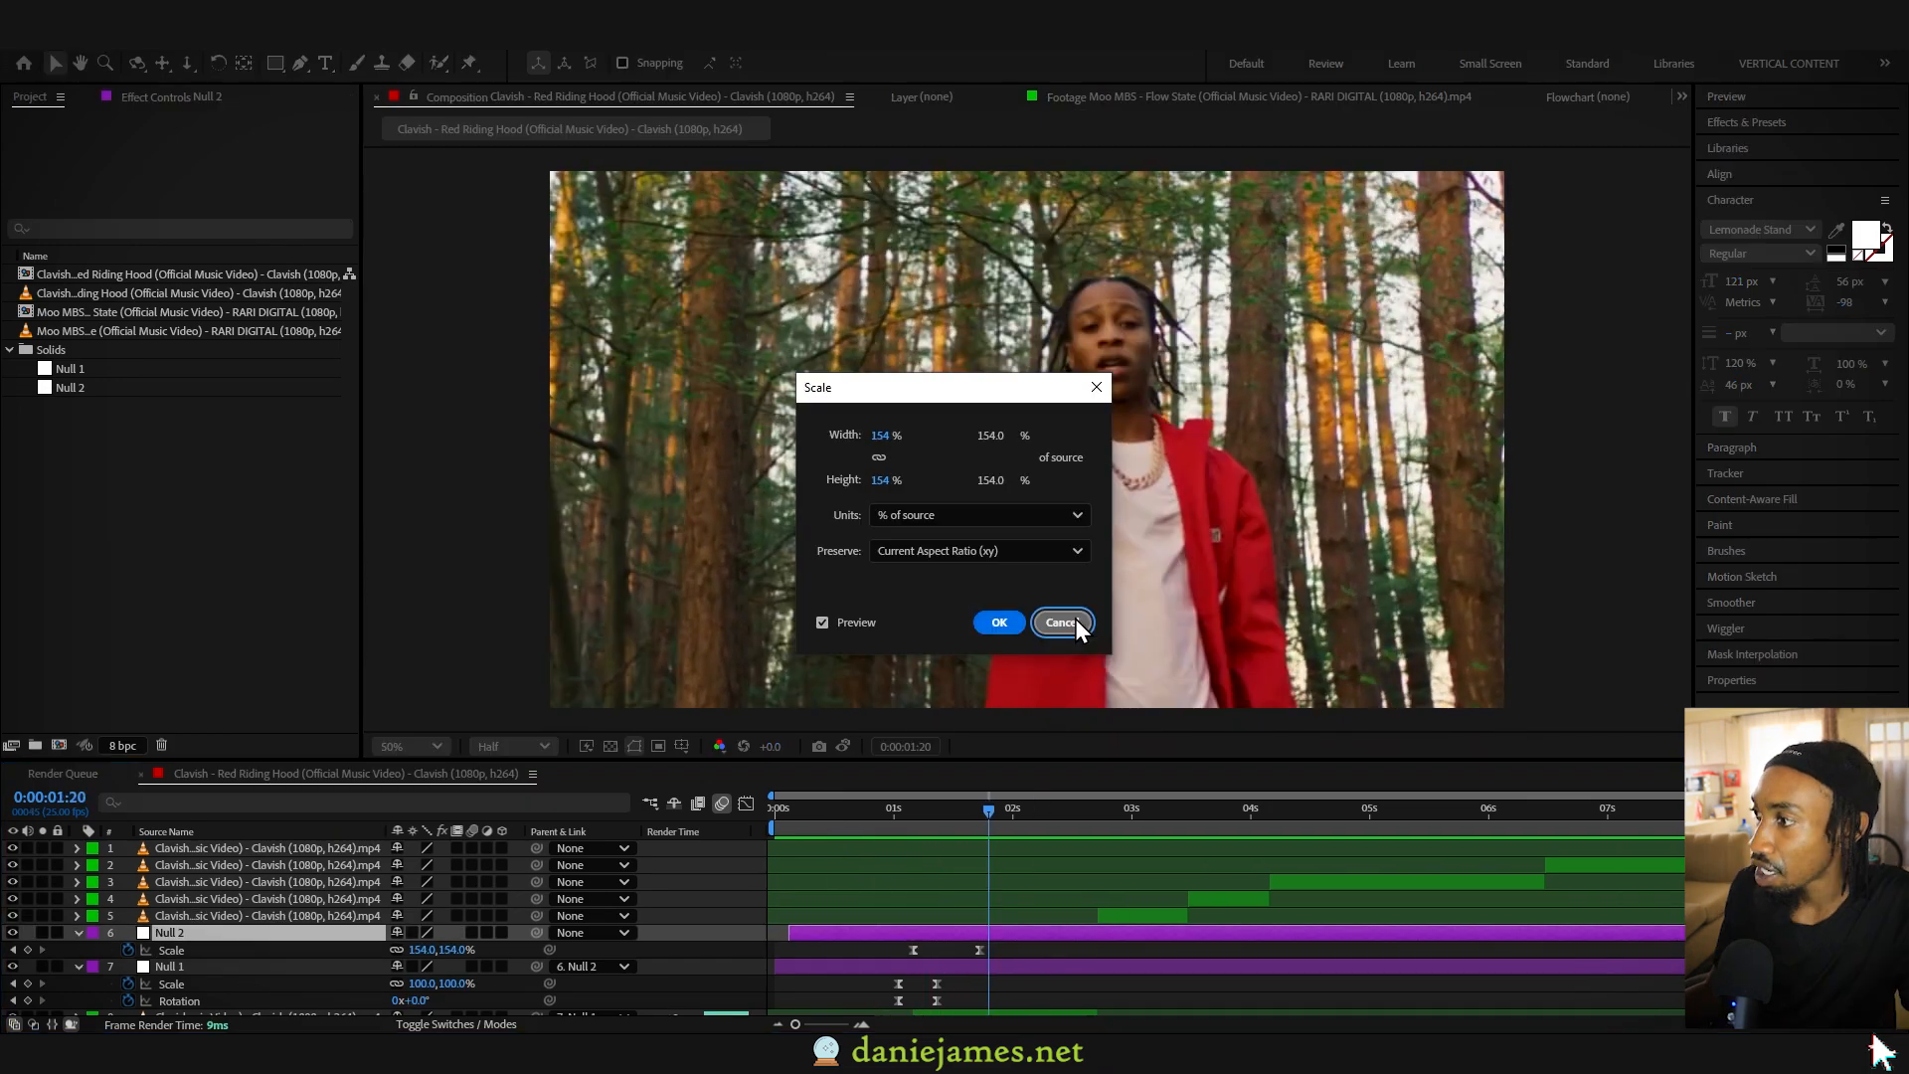
left_click(1074, 622)
left_click_drag(979, 950, 905, 933)
key("ctrl+z")
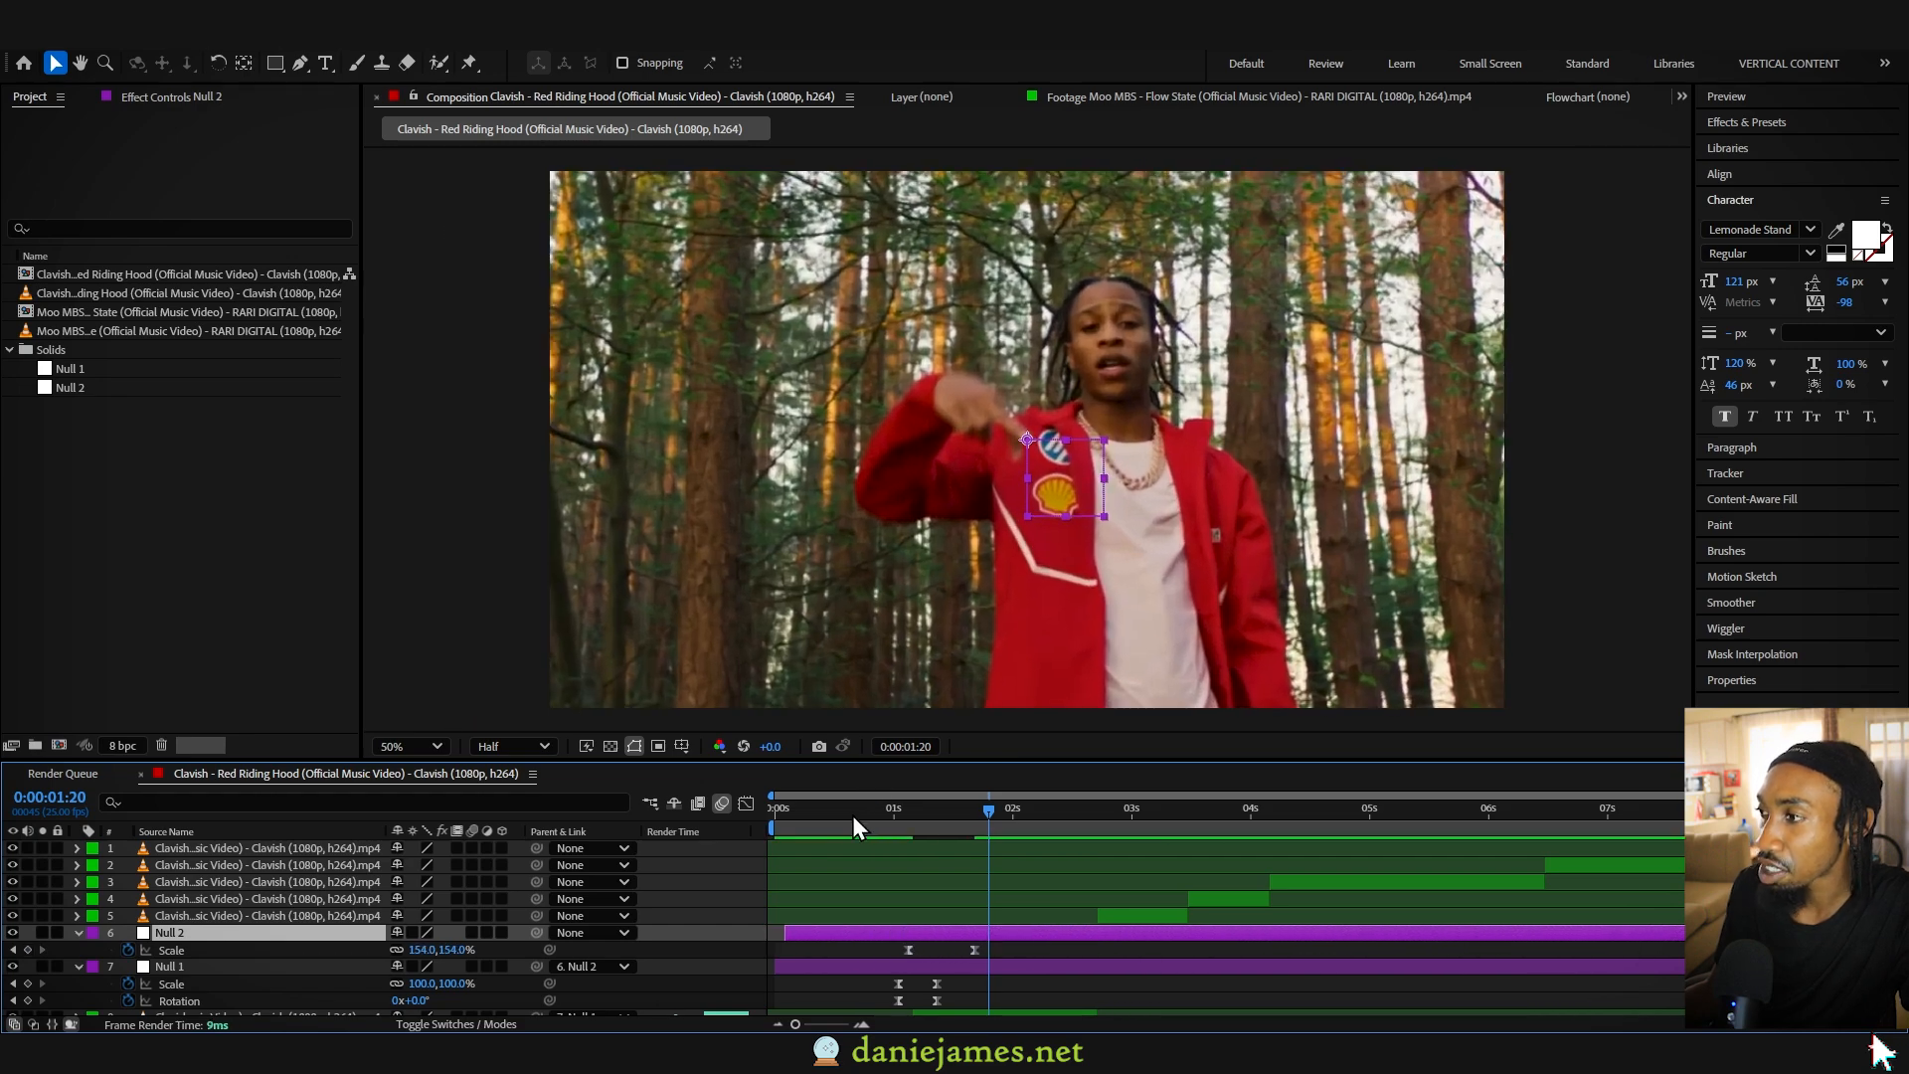
left_click(851, 813)
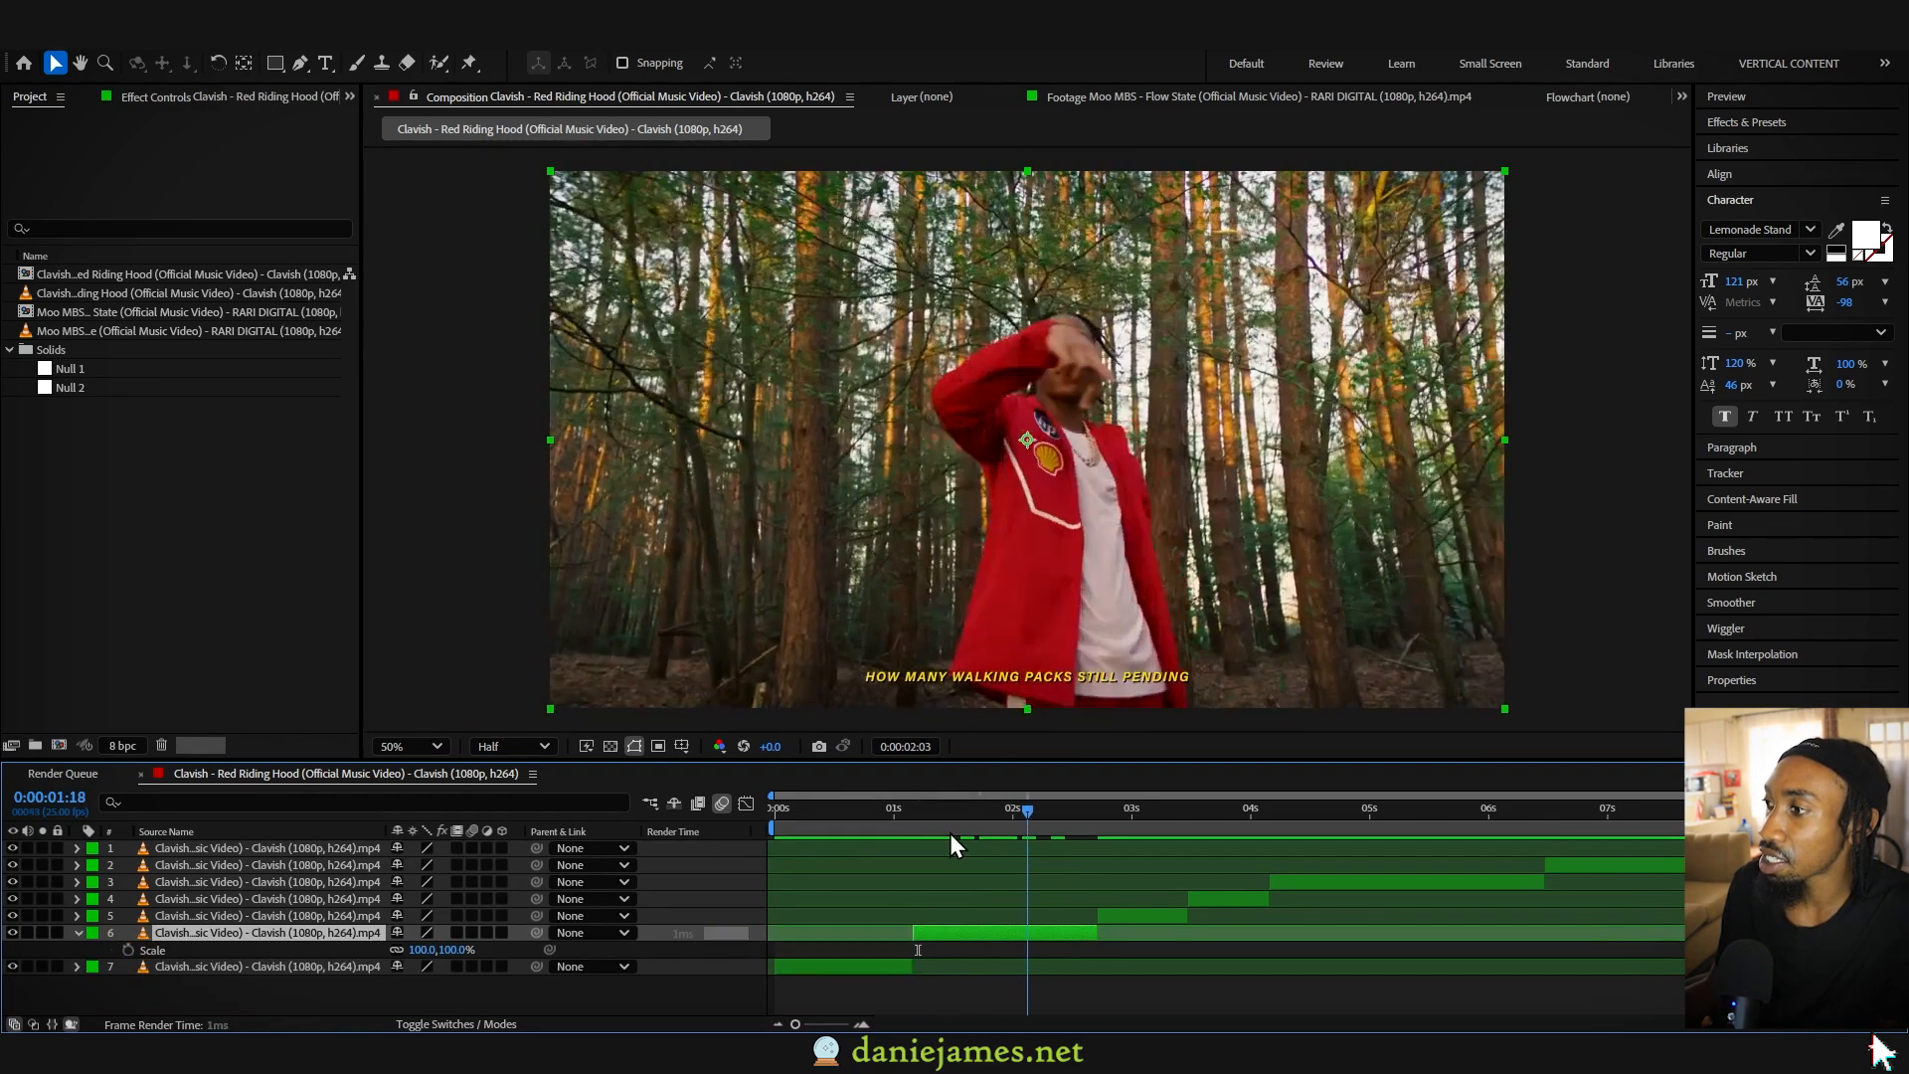
- Start Track Motion on the forest clip from its first frame at 1:04 and set the composition preview resolution to Full
left_click_drag(1047, 837, 917, 840)
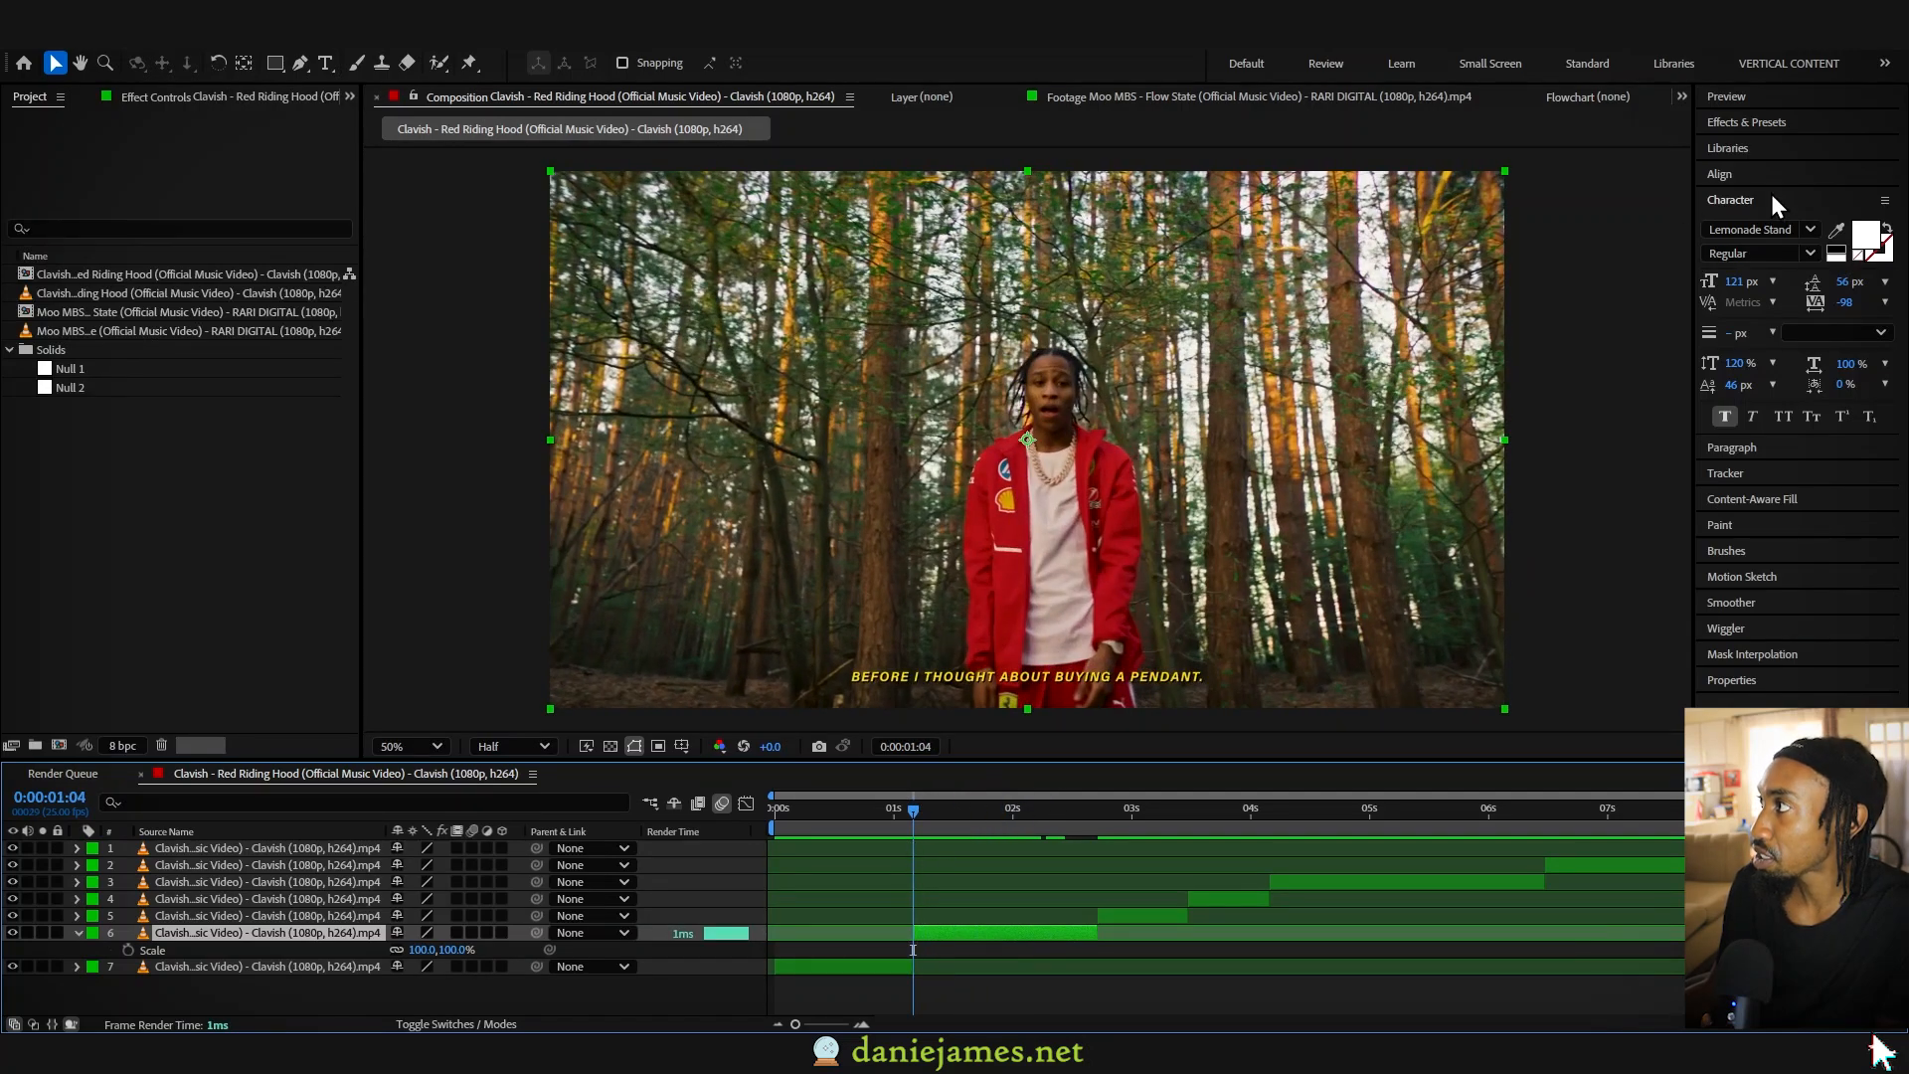
left_click(1777, 202)
left_click(1748, 254)
left_click(1752, 306)
left_click_drag(947, 415, 927, 457)
left_click(568, 104)
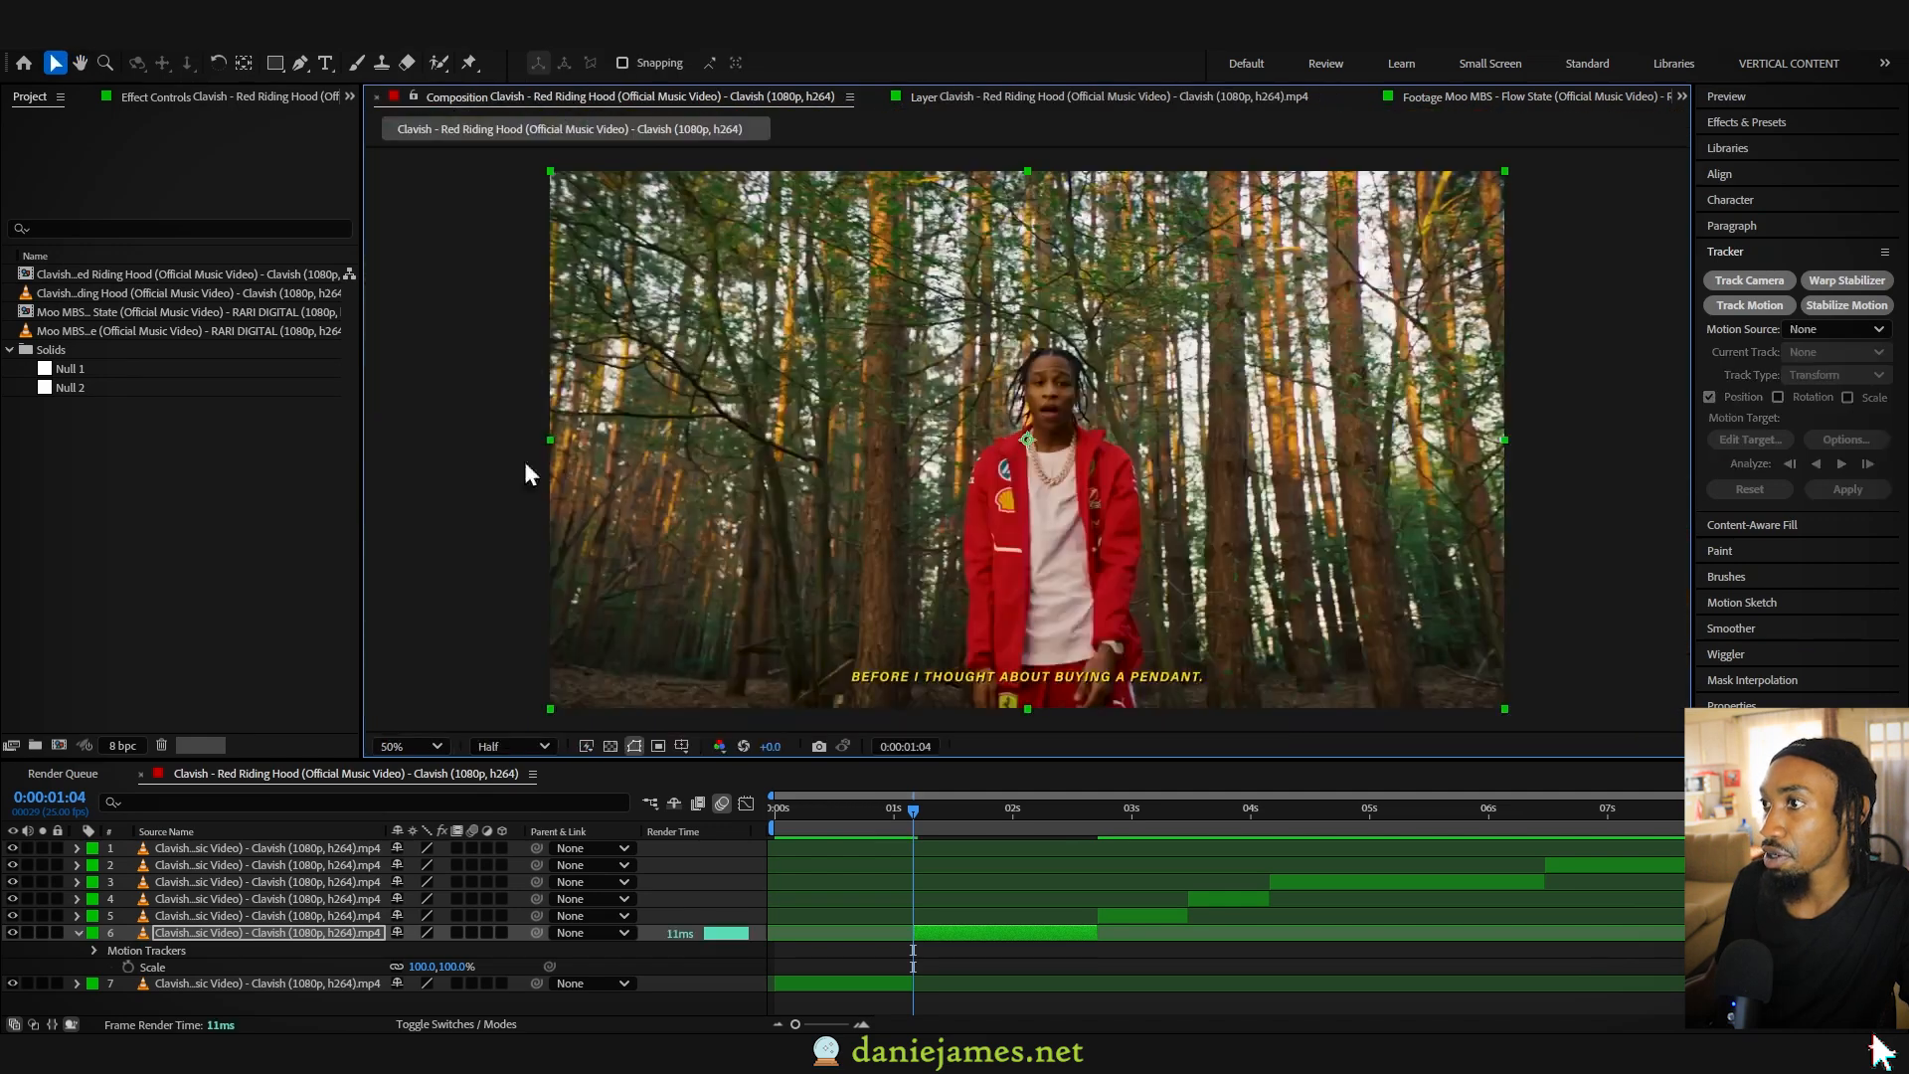
left_click(515, 745)
left_click(519, 803)
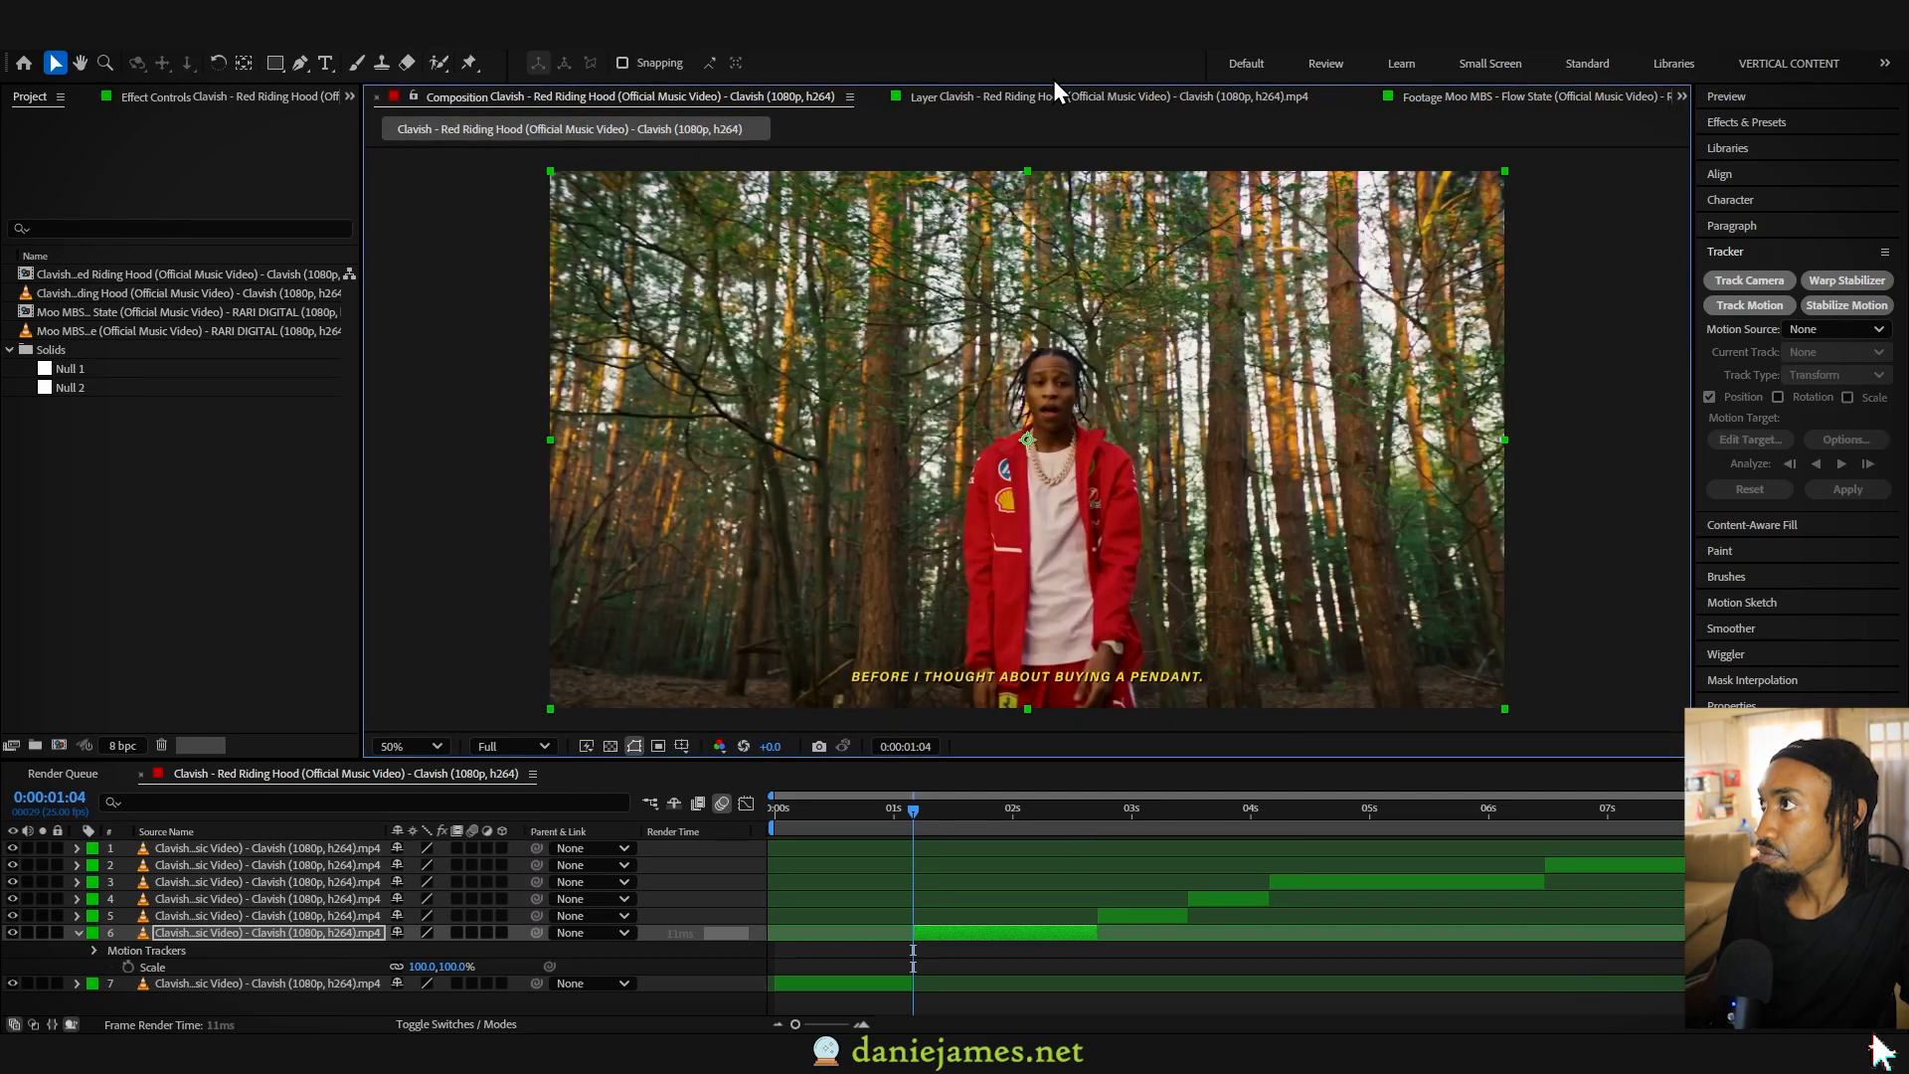
- Place the track point on the performer's face, analyze the motion forward through the clip, and scrub to check the track
left_click(1054, 97)
left_click_drag(1025, 456, 1096, 348)
left_click(1842, 463)
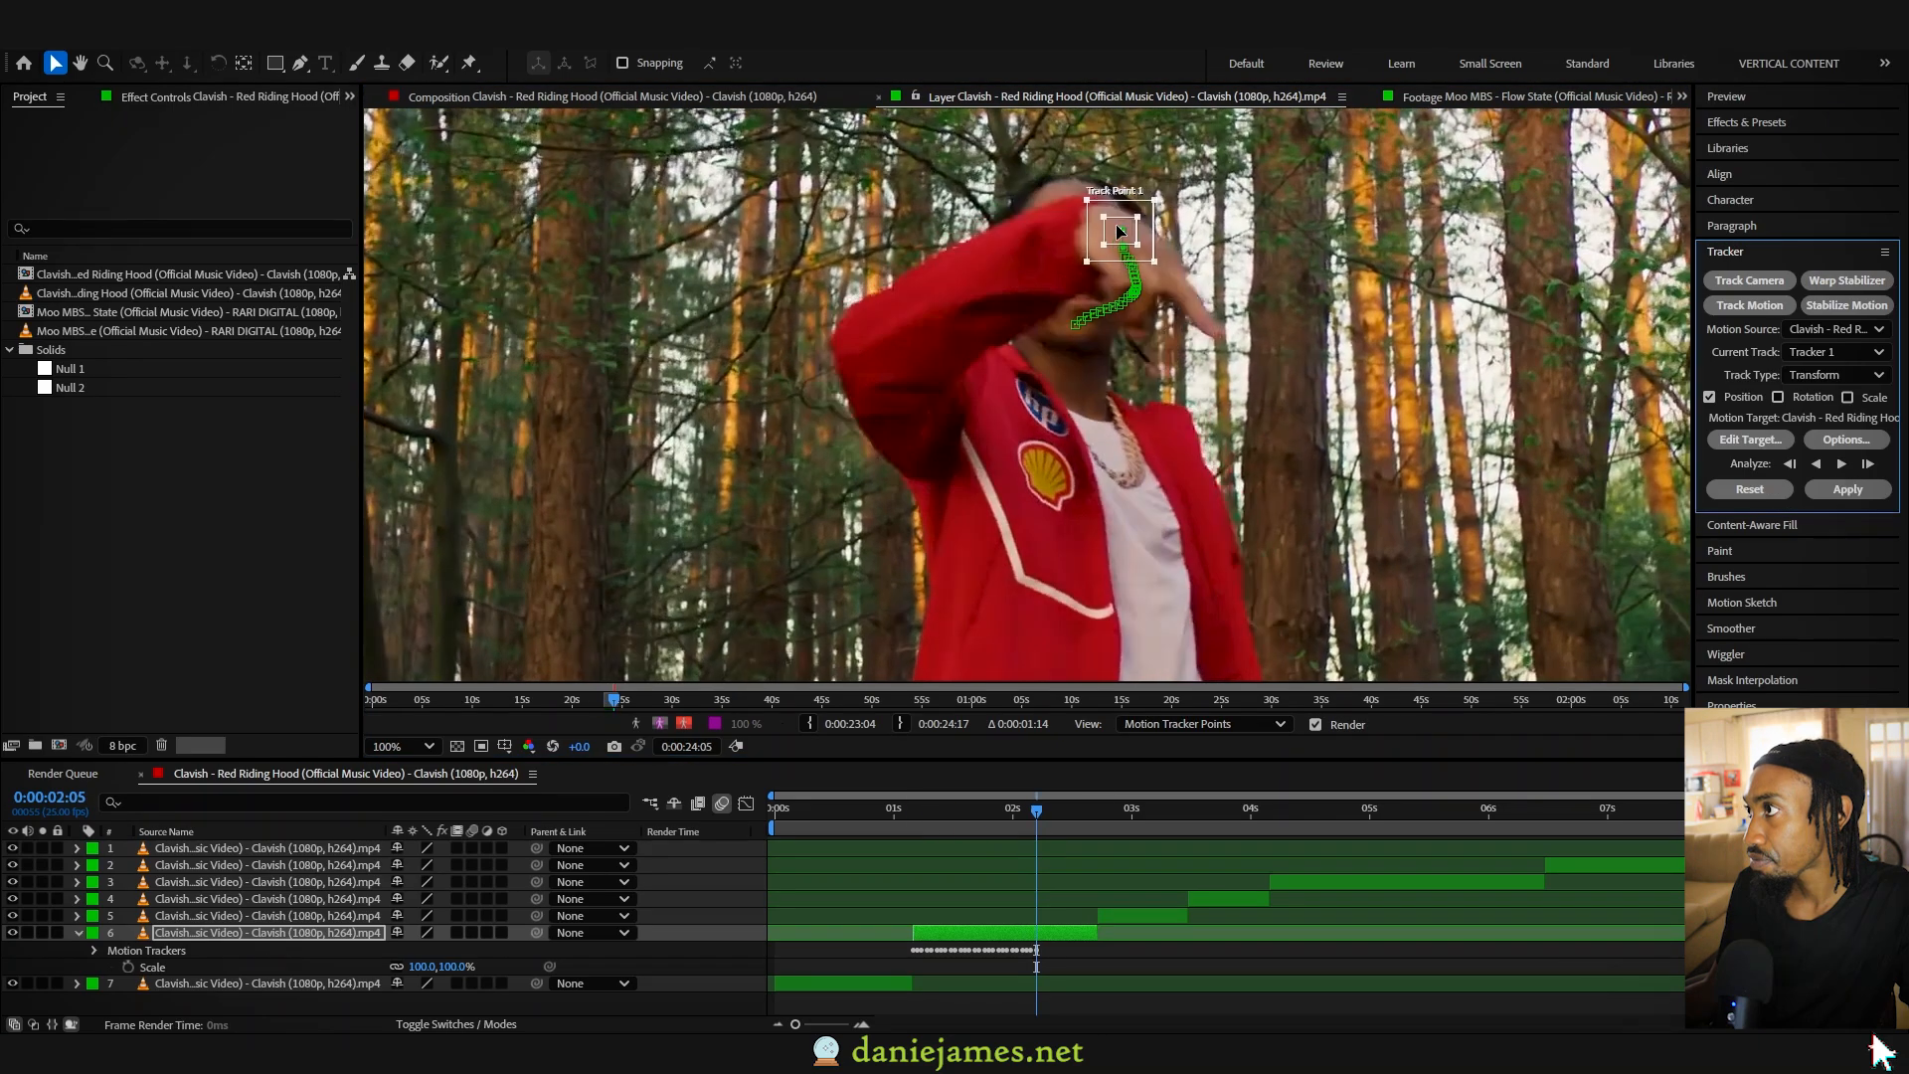
scroll(1122, 248, "up", 1)
left_click(1867, 463)
left_click_drag(960, 813, 1028, 815)
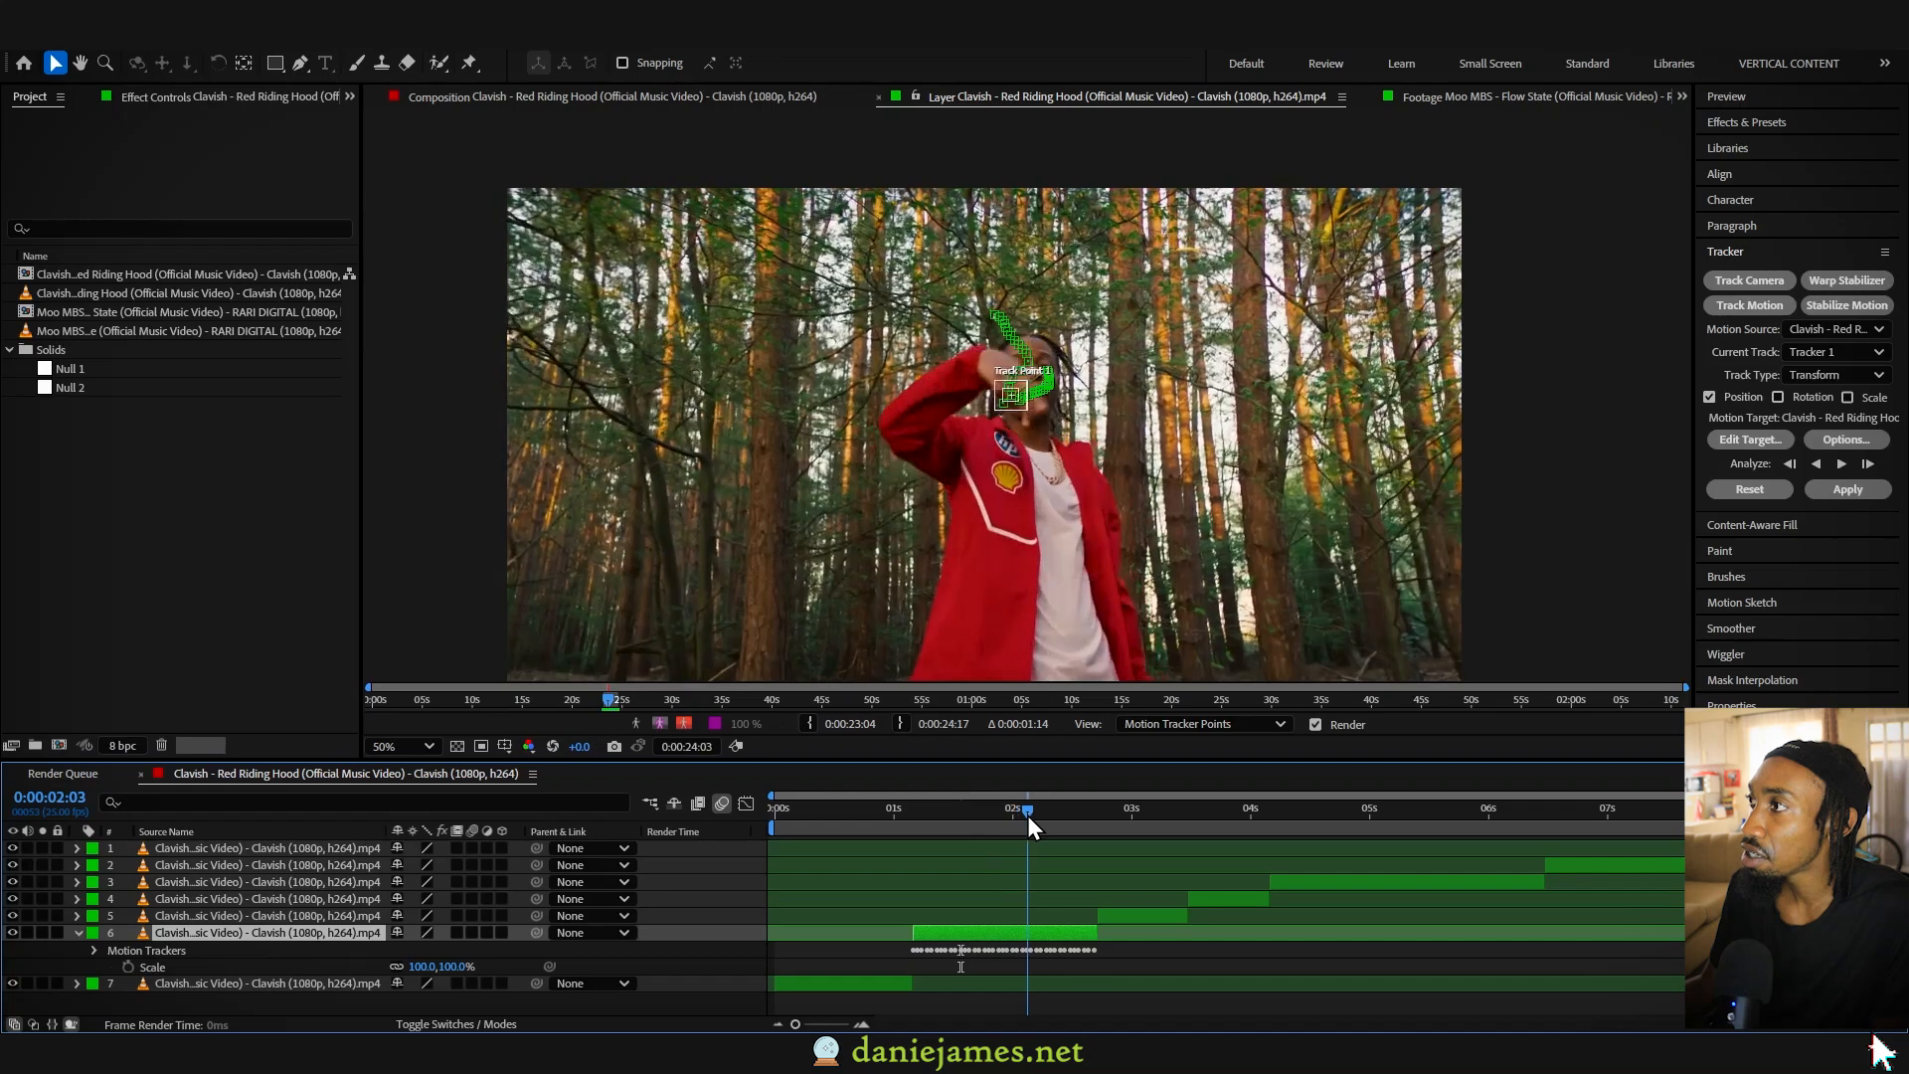
- Try the None and Masks overlays in the layer view and return it to Motion Tracker Points
left_click(1189, 720)
left_click(1158, 756)
left_click(1155, 732)
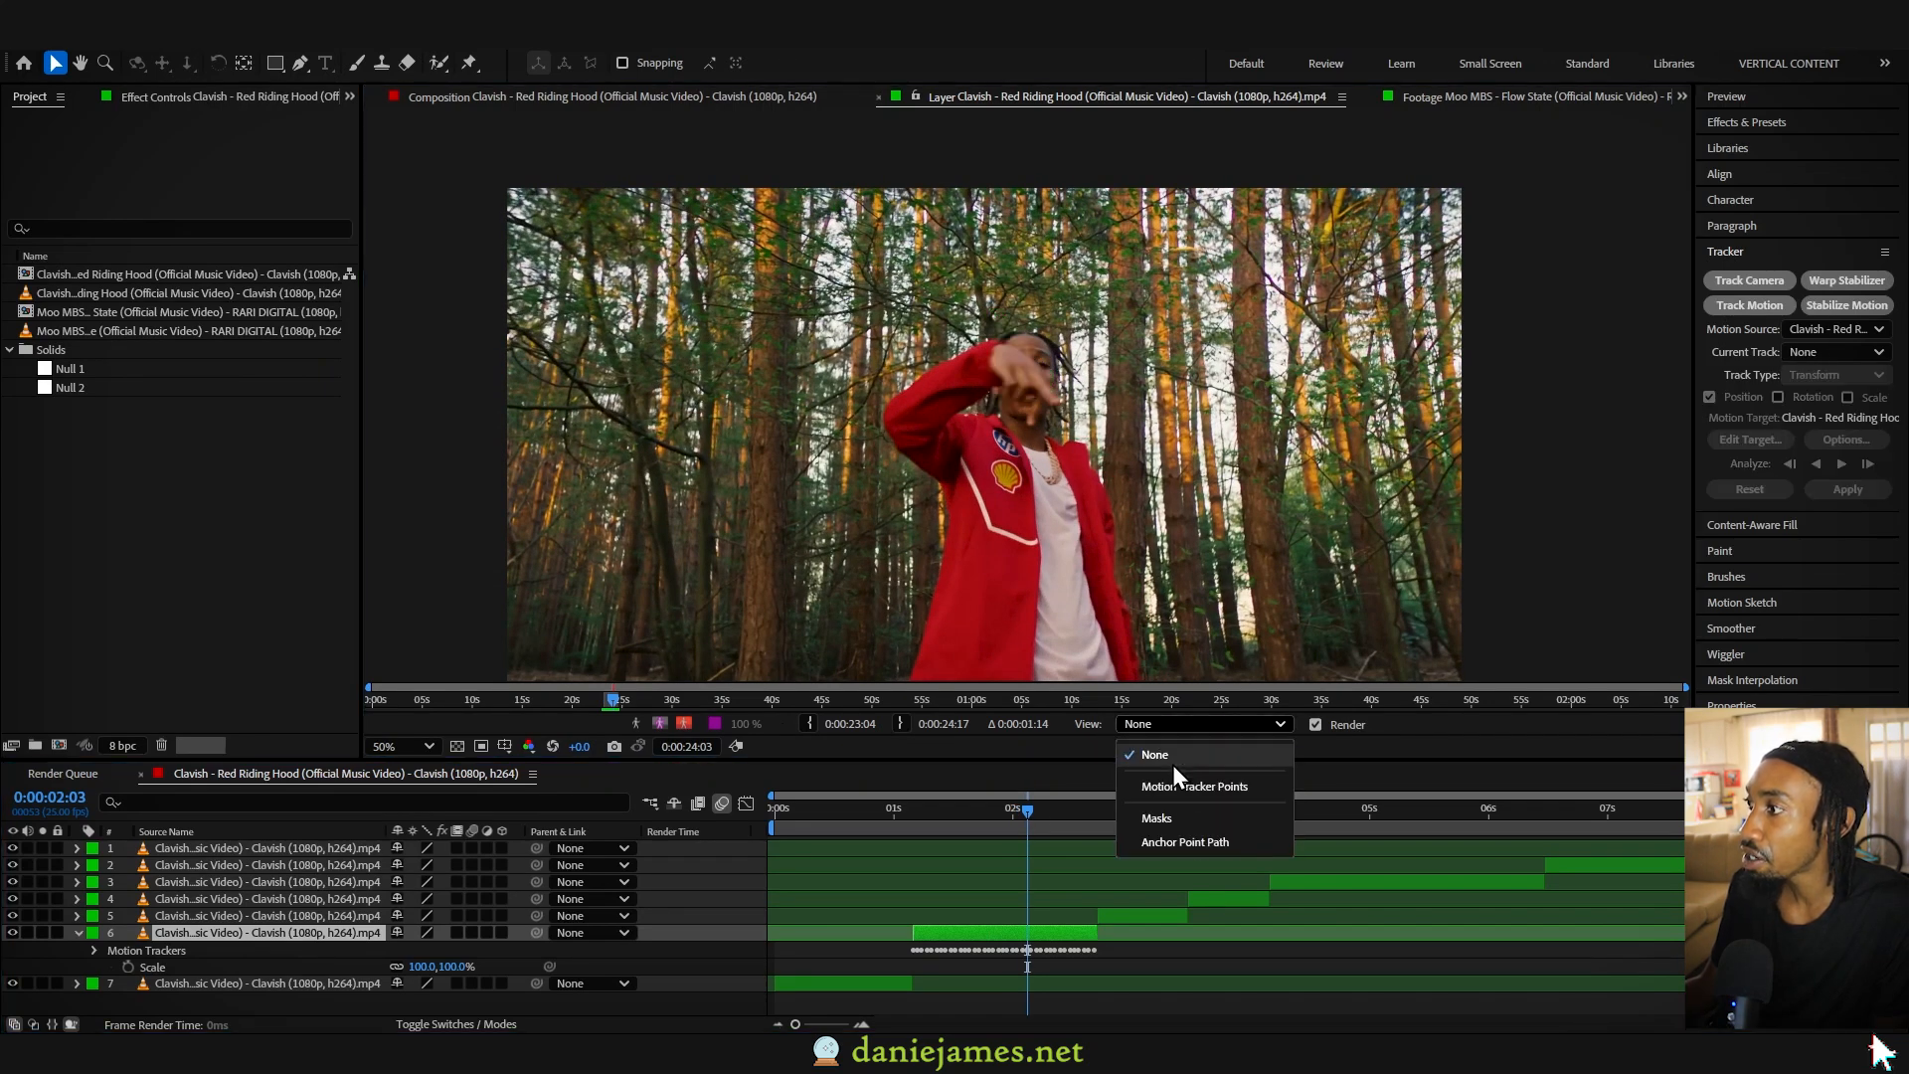
left_click(1164, 817)
left_click(1150, 732)
left_click(1193, 787)
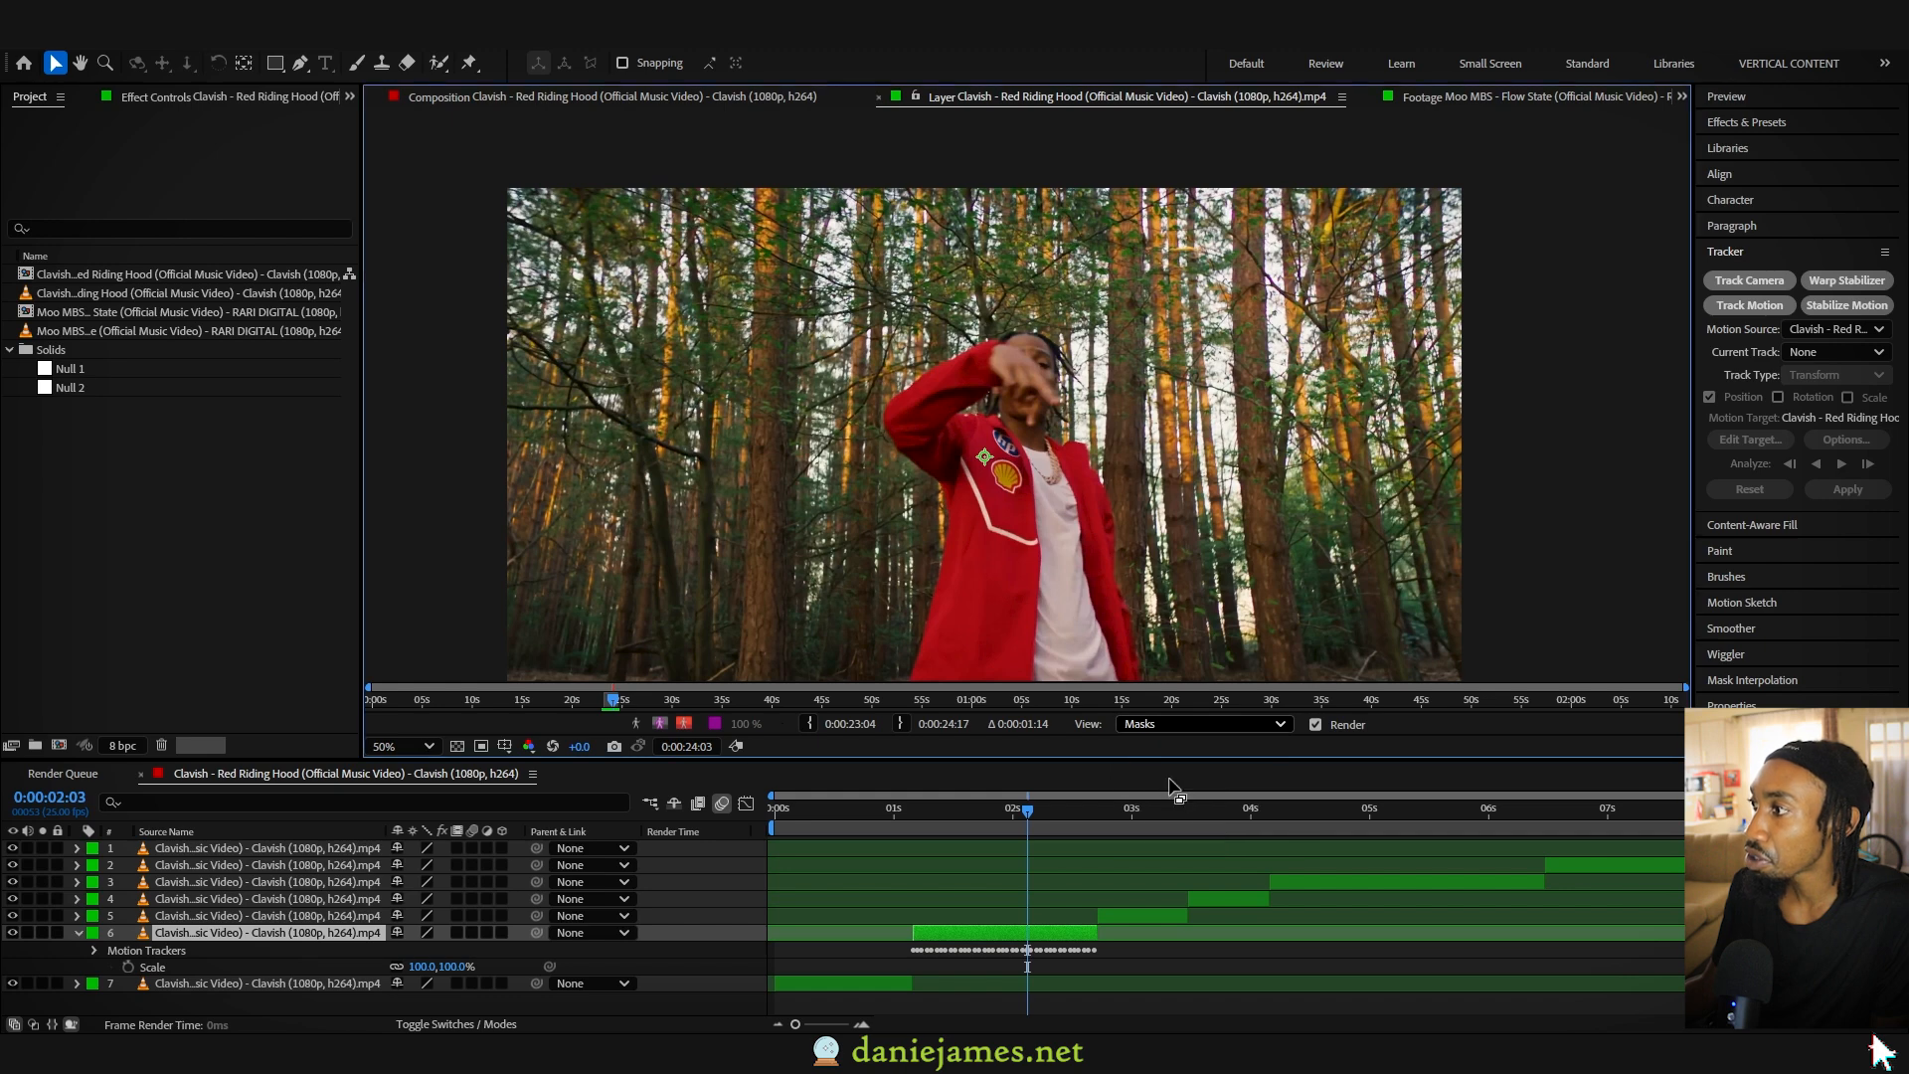
- Add a new null object above the tracked clip to receive the tracking data
left_click(941, 810)
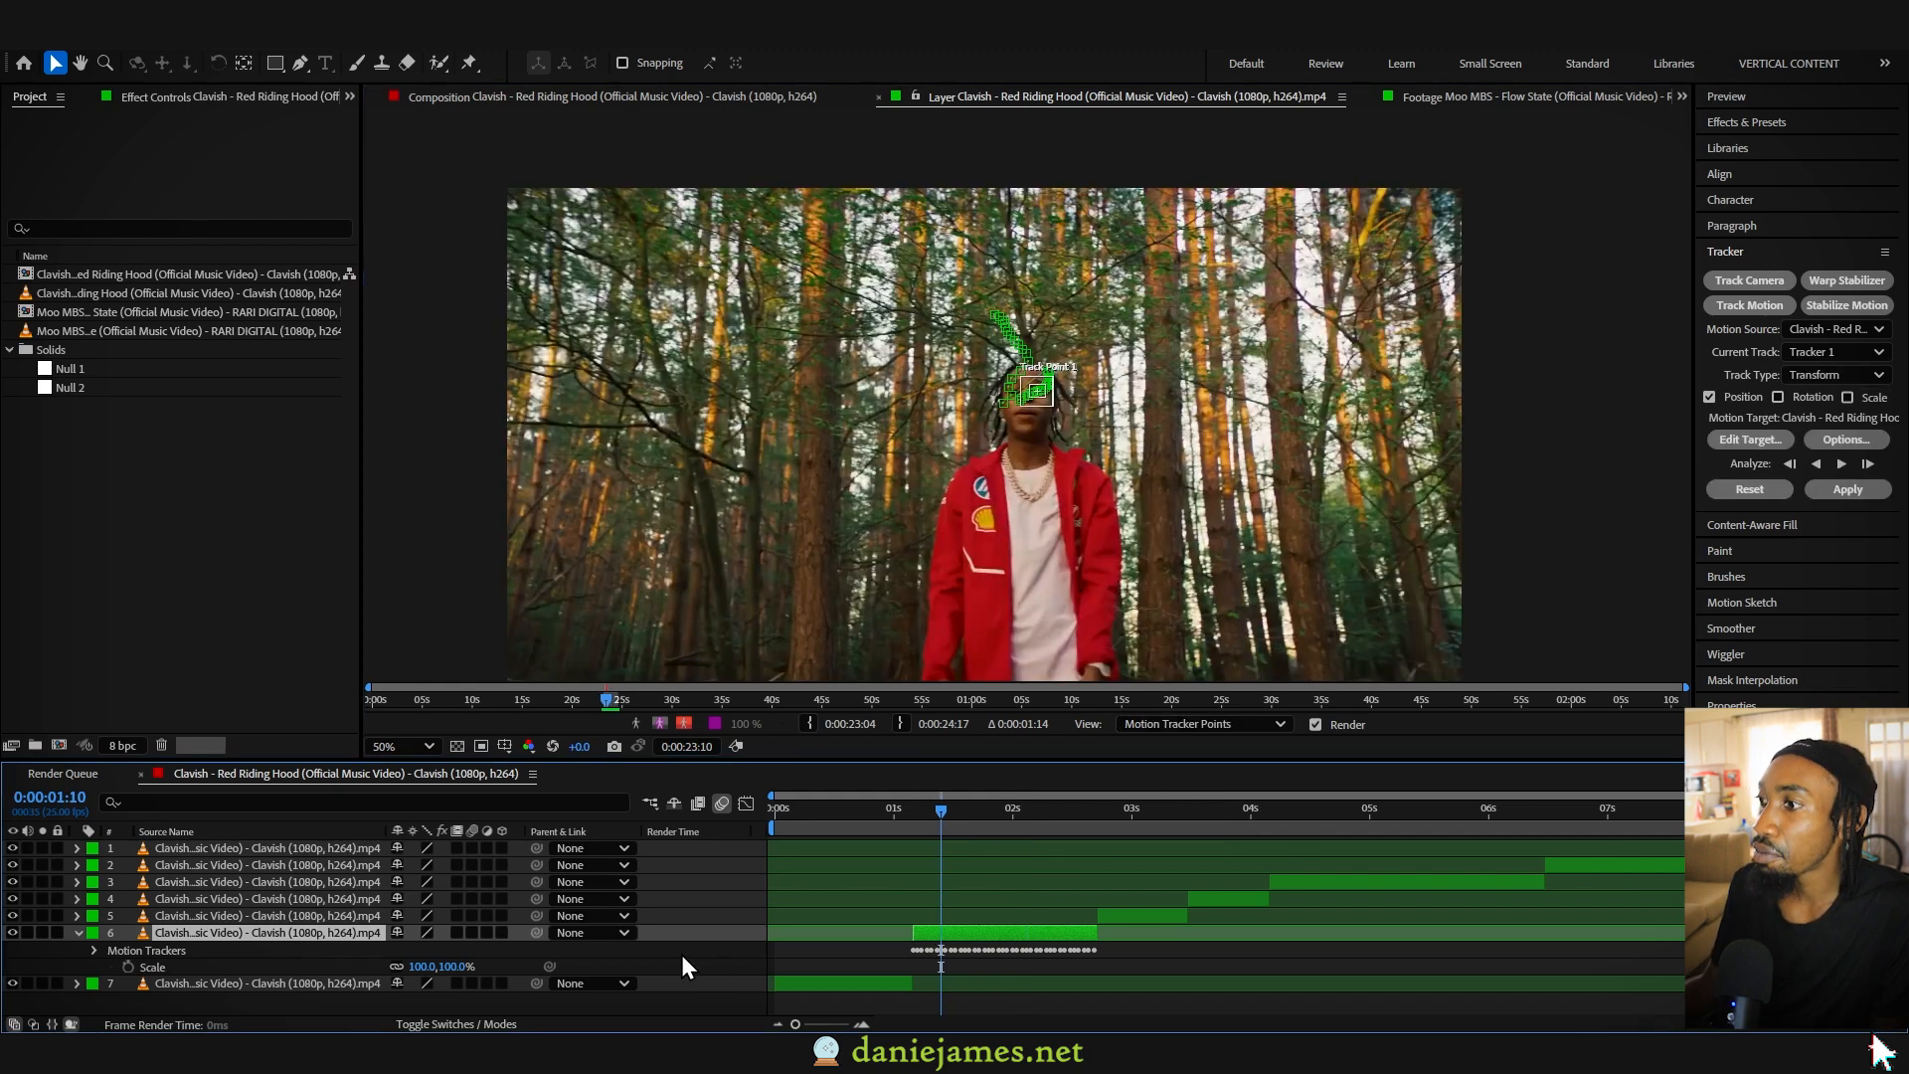
right_click(682, 955)
mouse_move(766, 716)
left_click(989, 831)
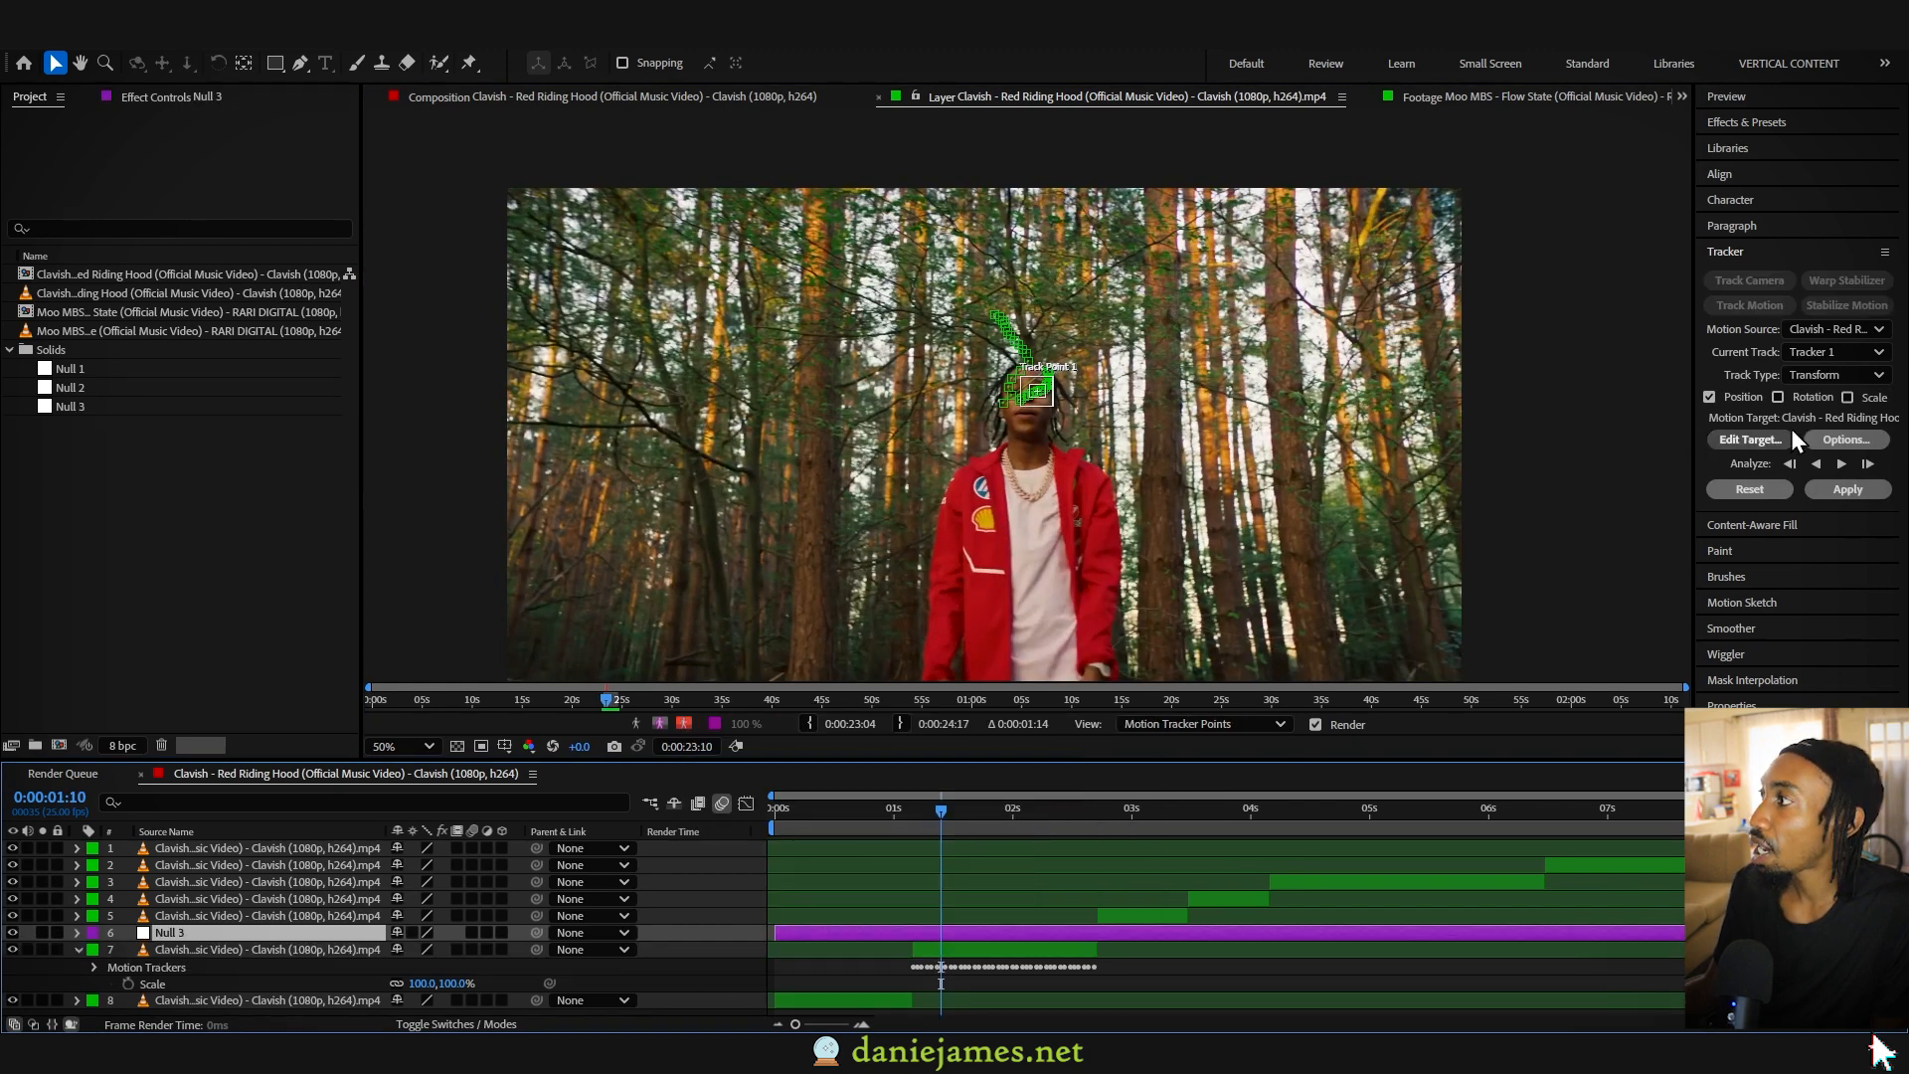
- Set Null 3 as the motion target, apply the position track to it, and scrub through the clip to check it
left_click(1744, 438)
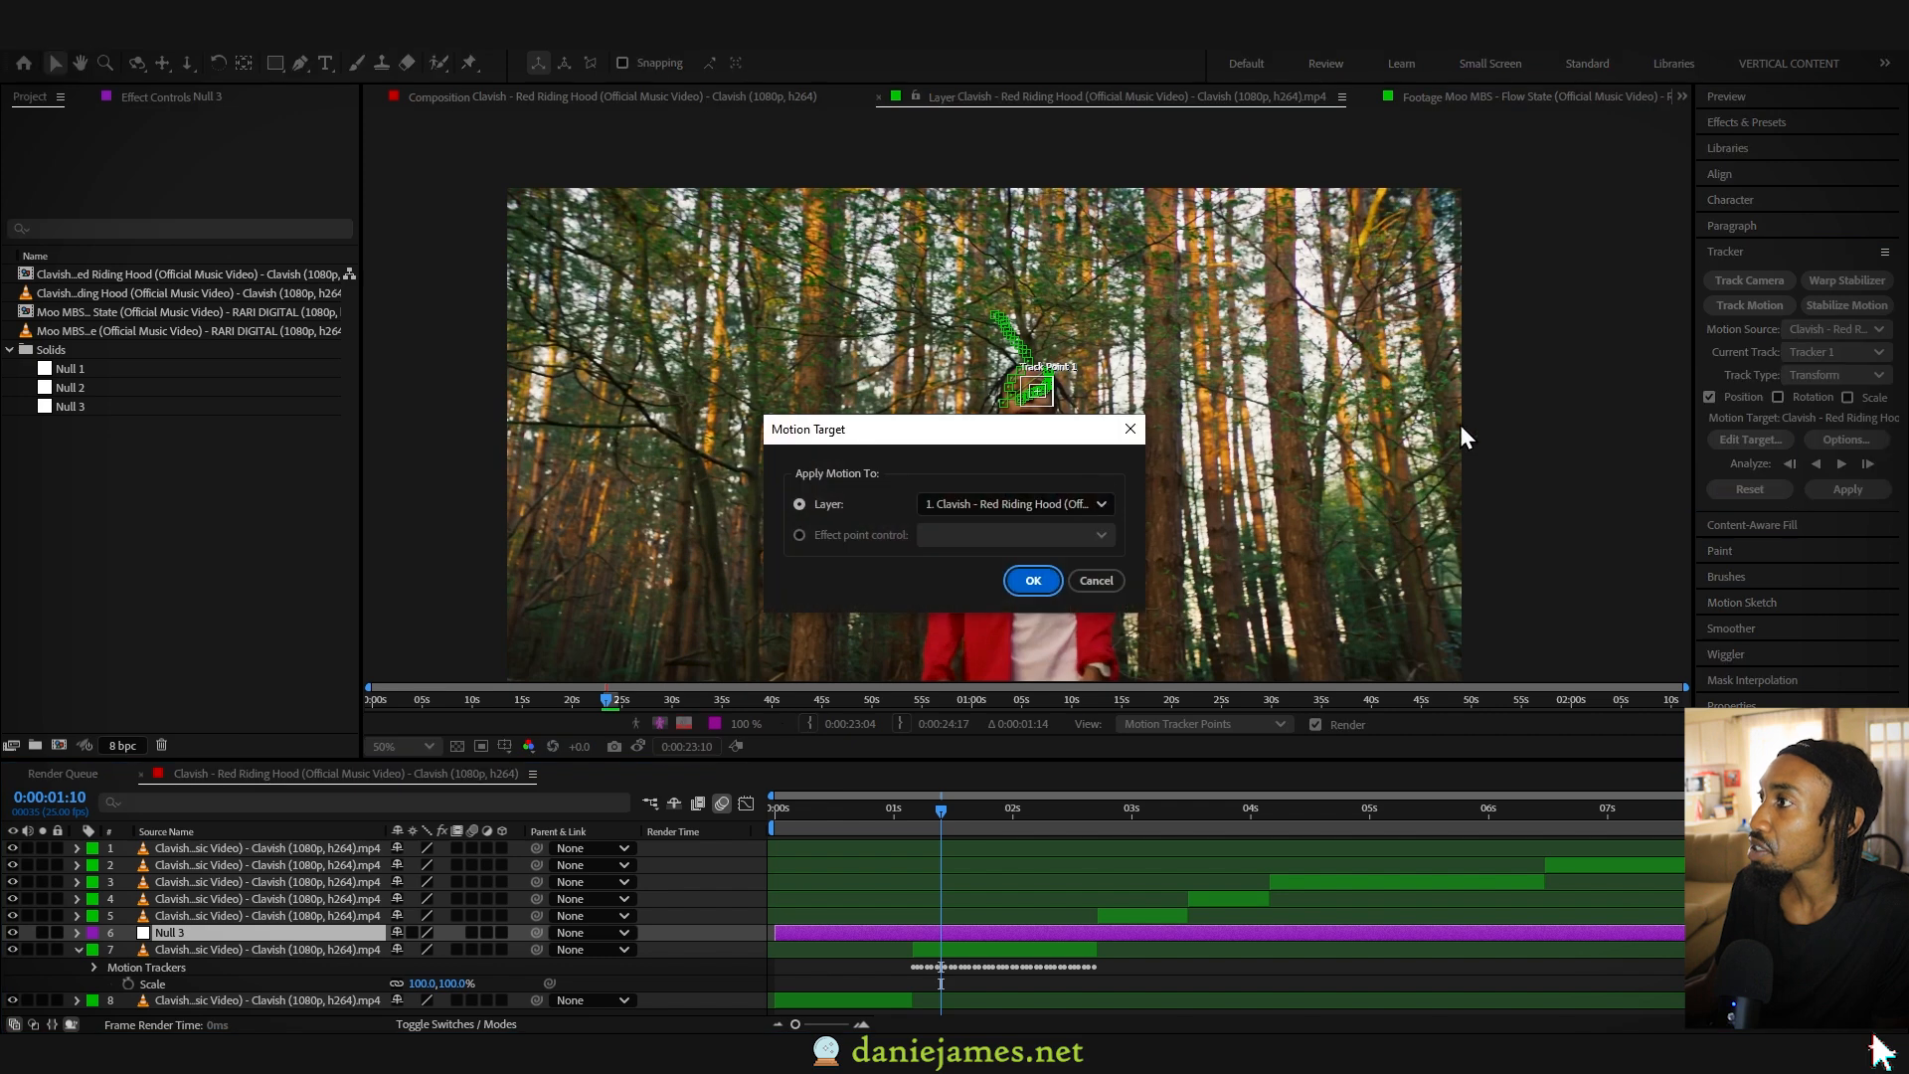
left_click(1023, 503)
left_click(1004, 659)
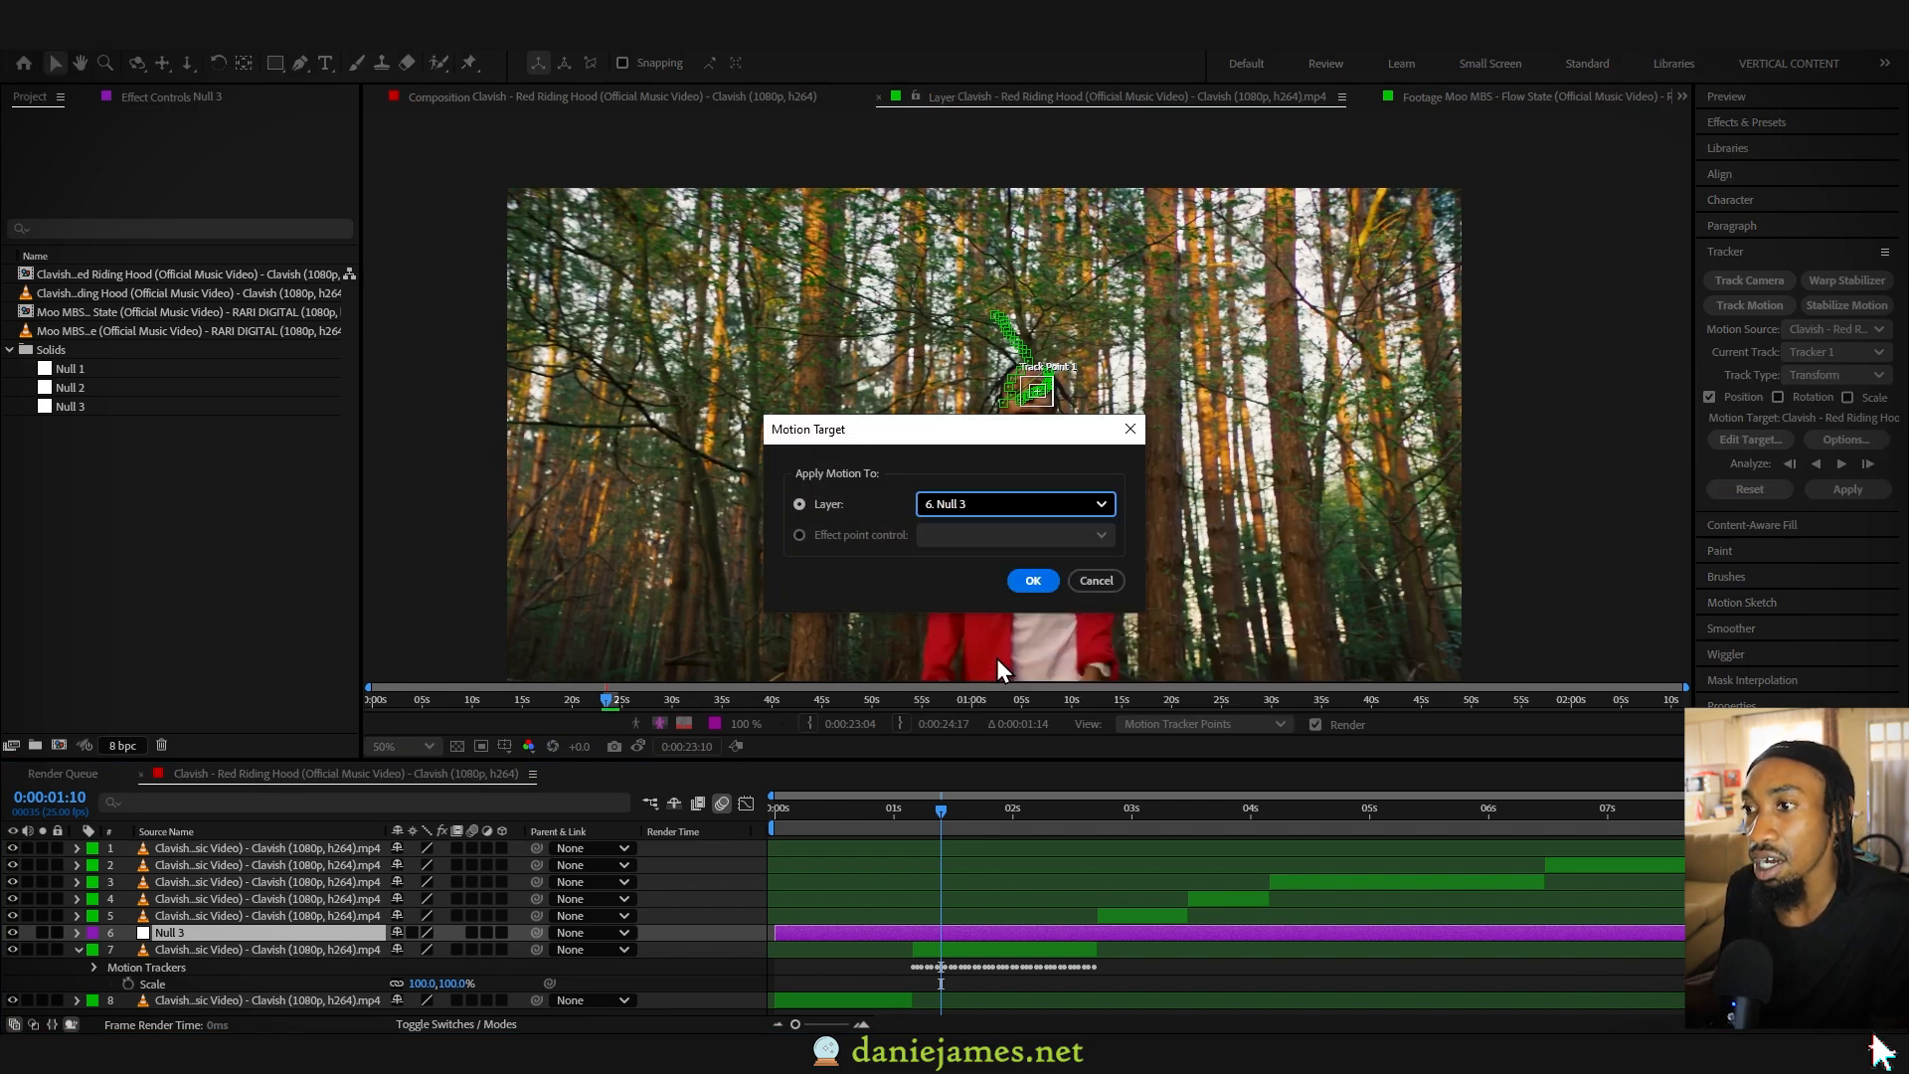
left_click(1035, 580)
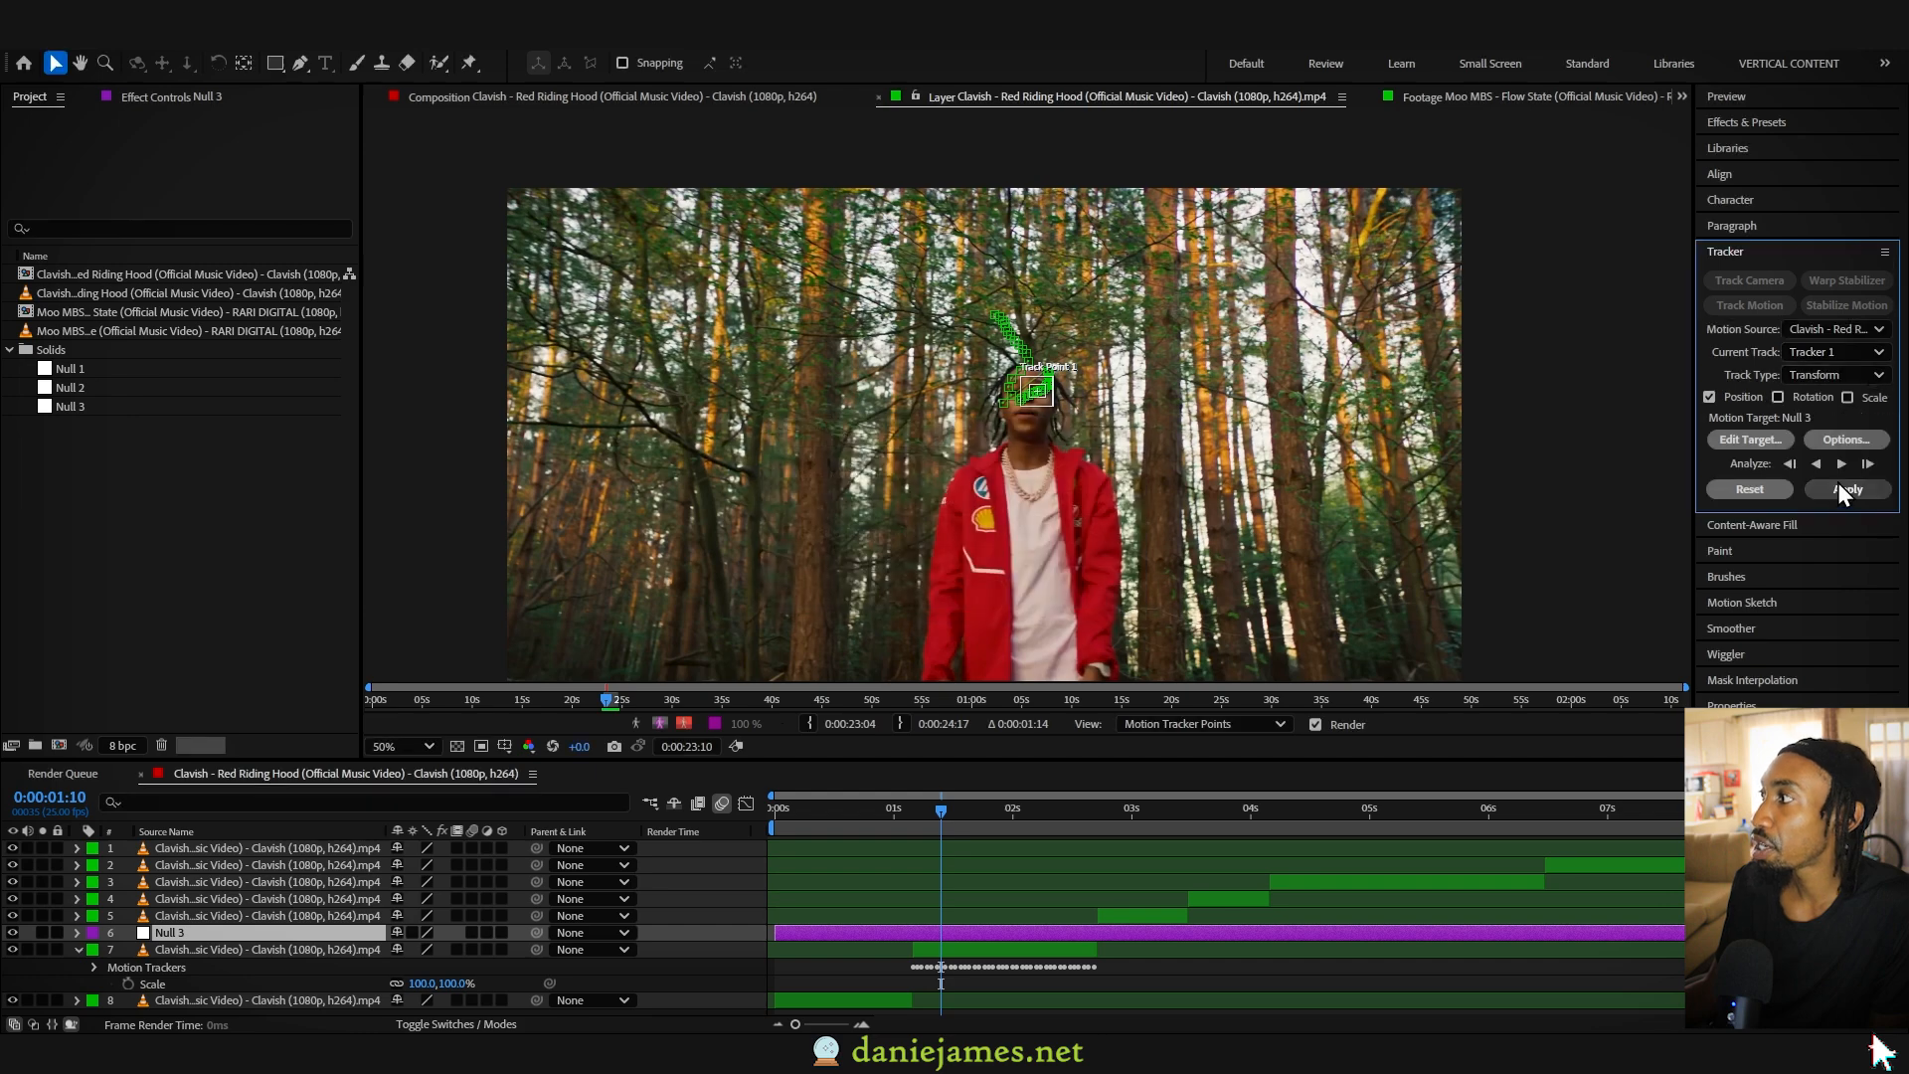
left_click(1842, 488)
left_click(975, 544)
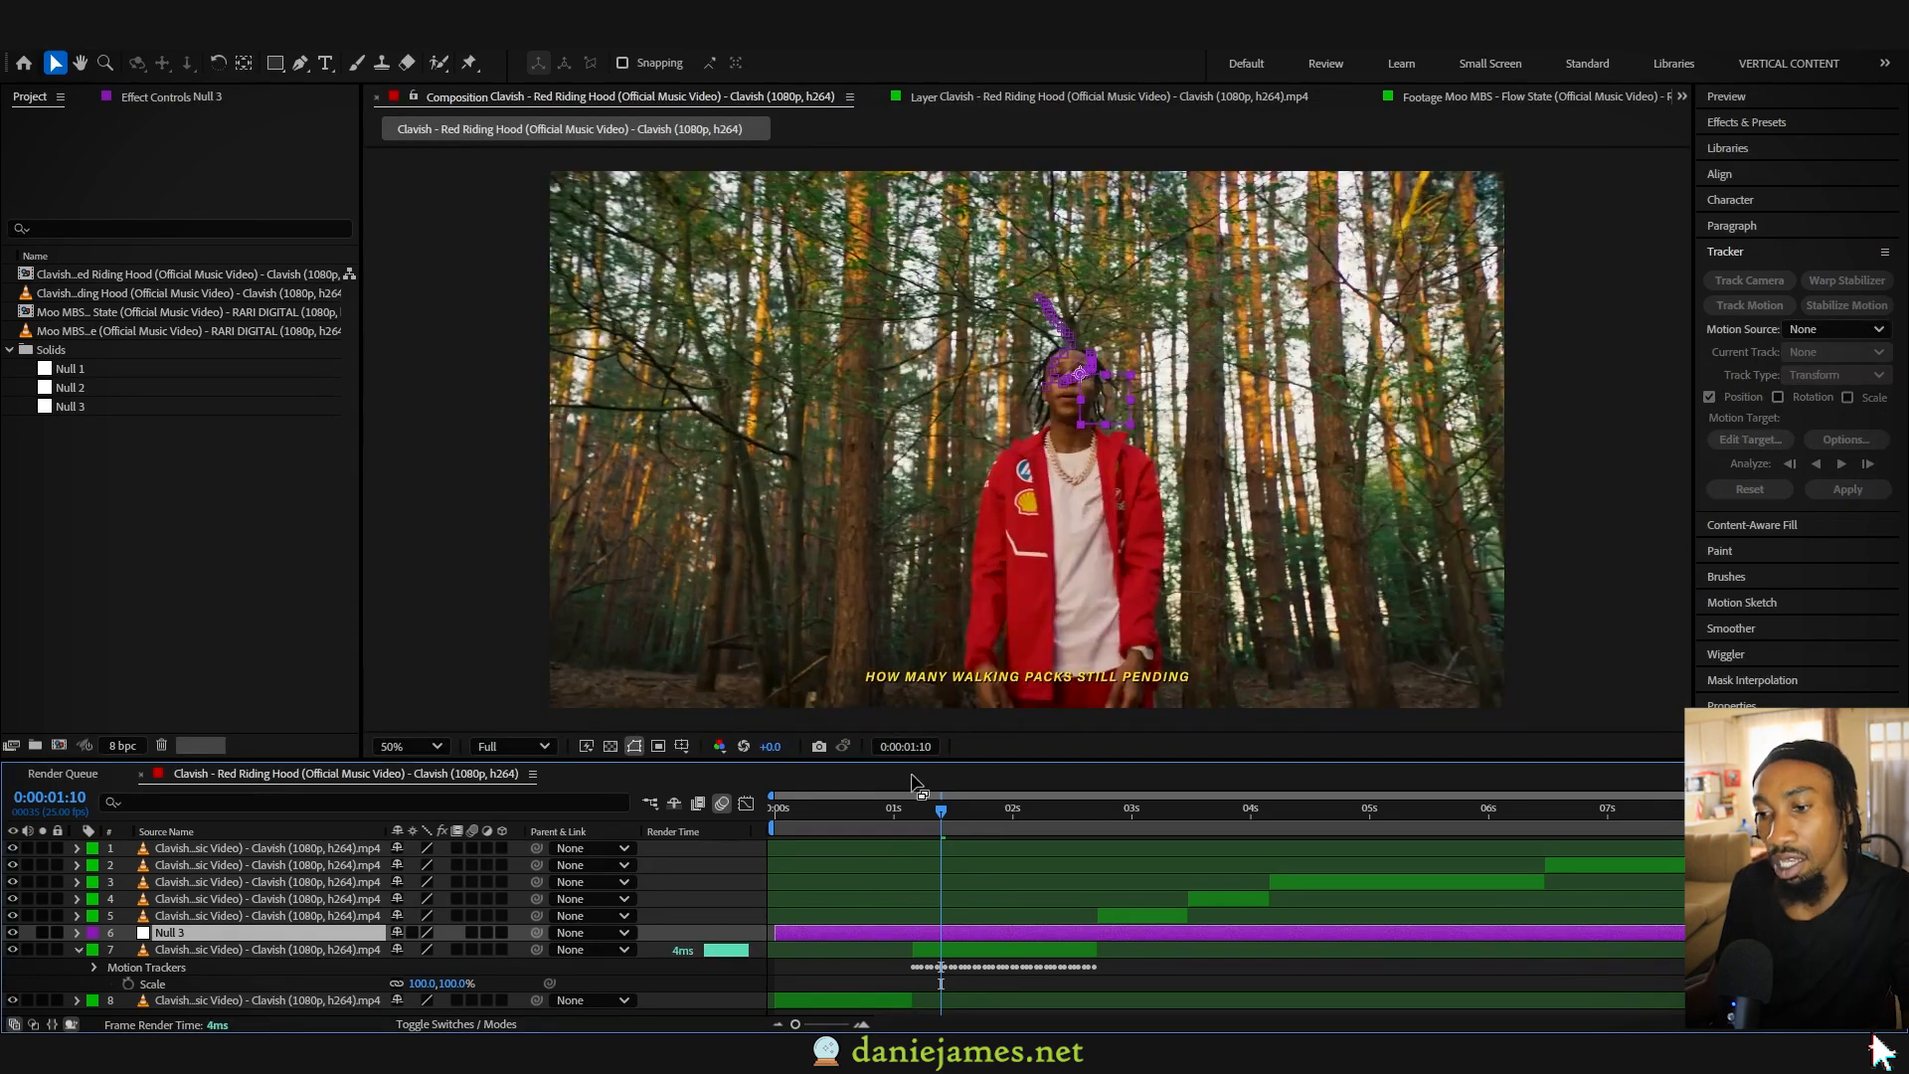
left_click_drag(905, 819, 1004, 825)
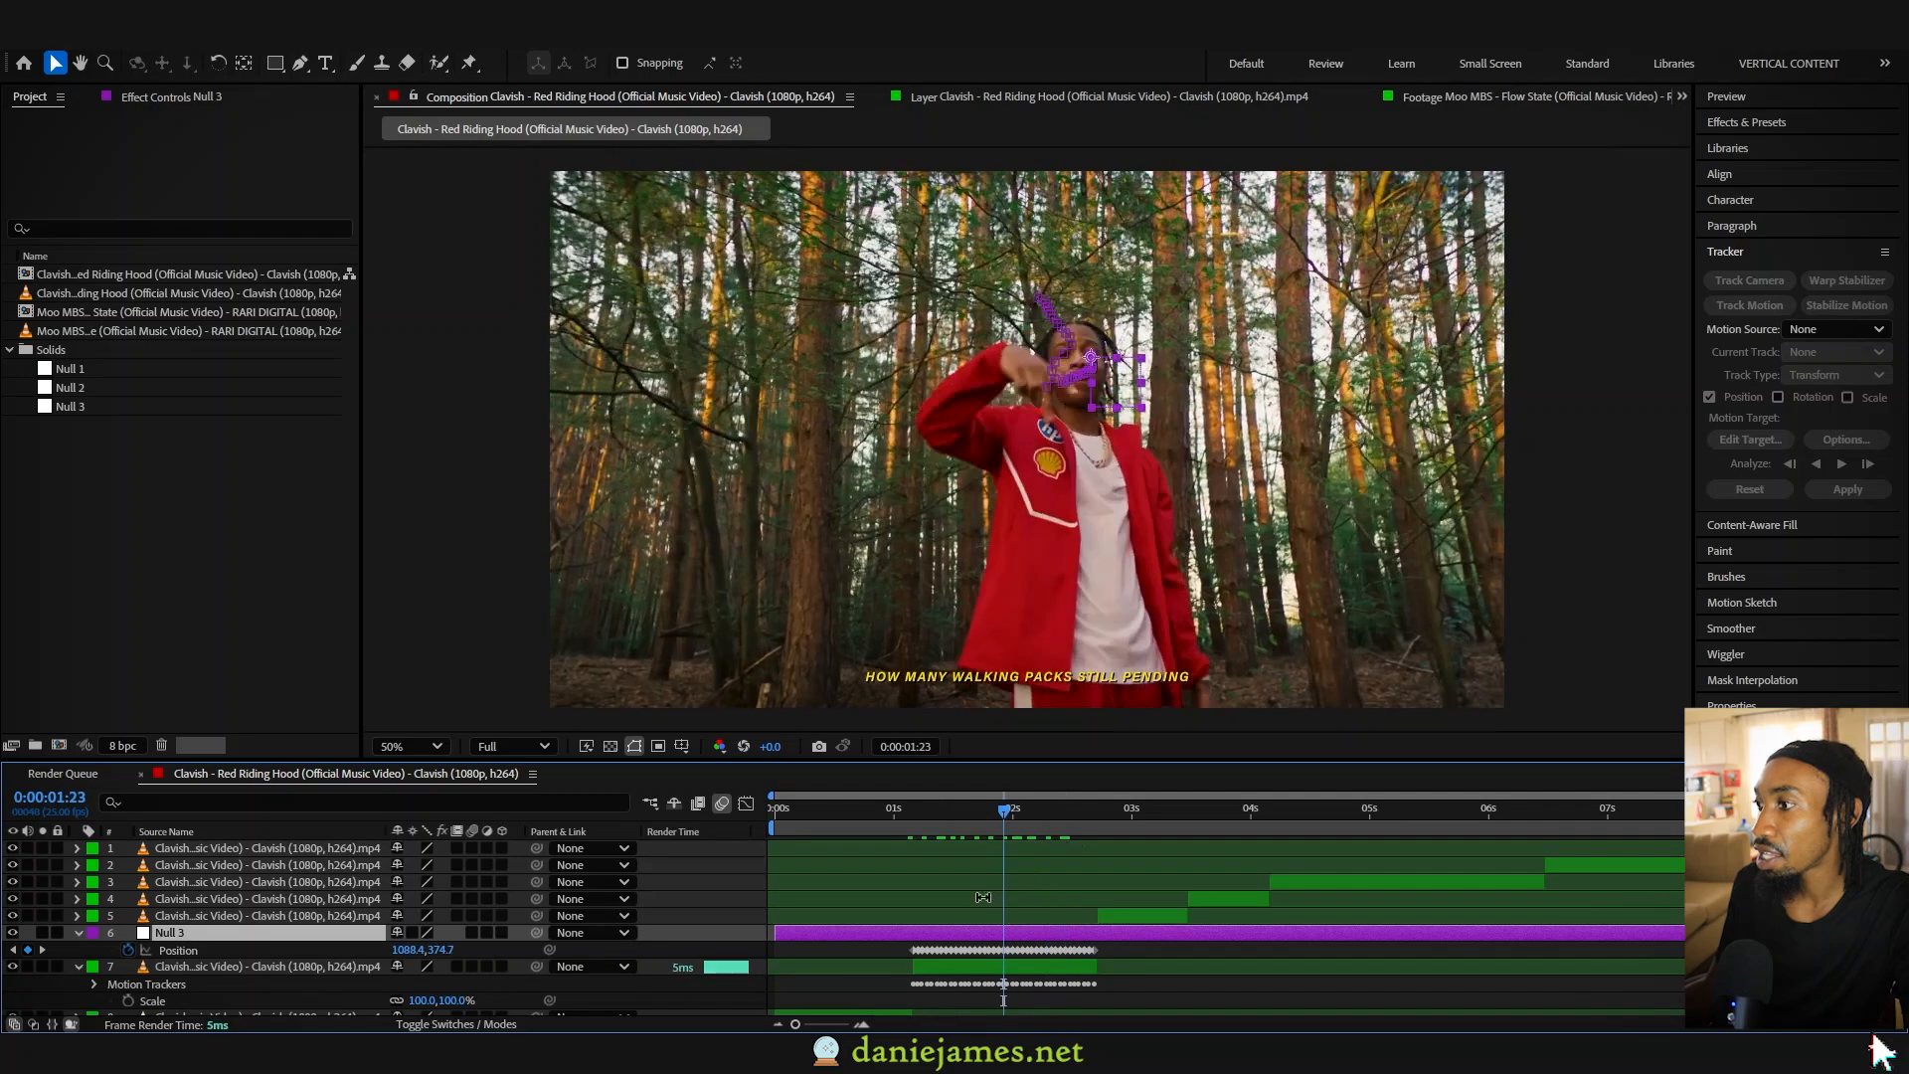
- Inspect the tracked clip's motion tracker data, and return the layer to showing only its Scale property
left_click(974, 960)
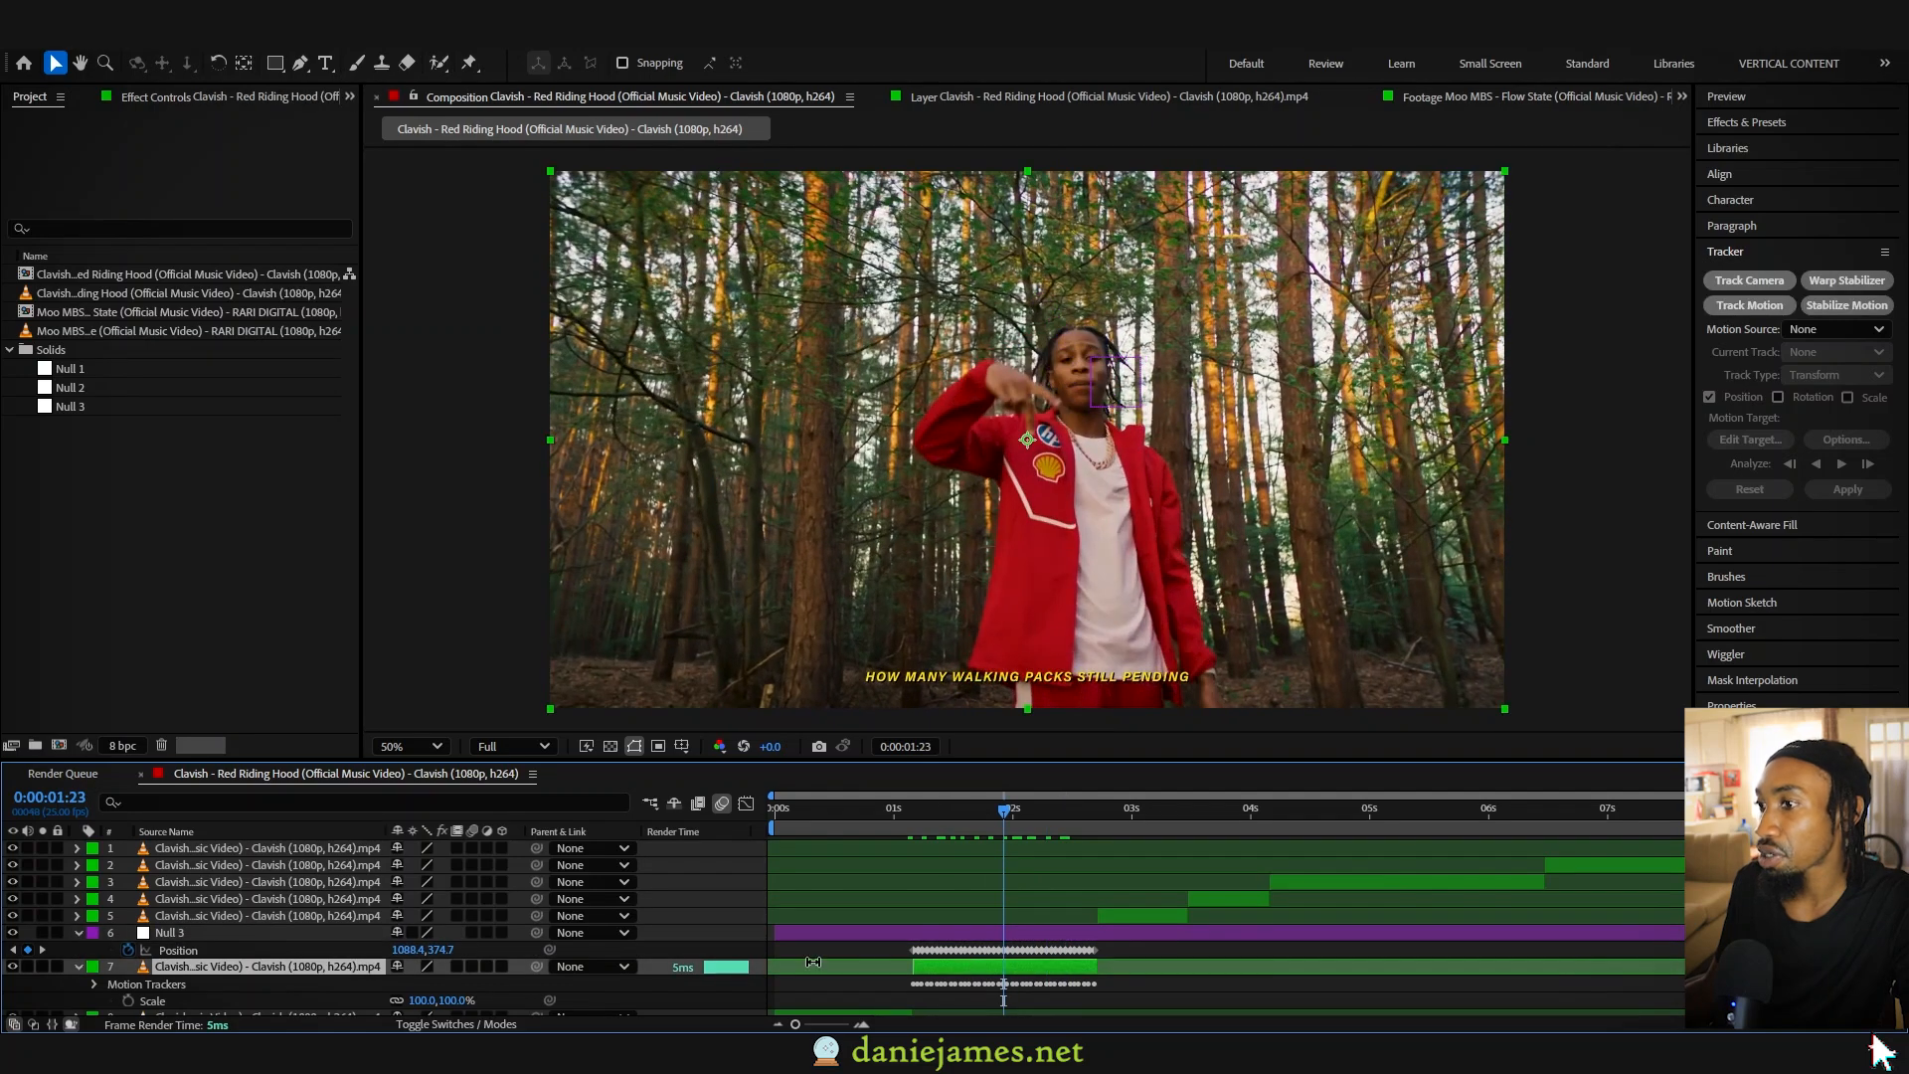
left_click(206, 987)
double_click(206, 987)
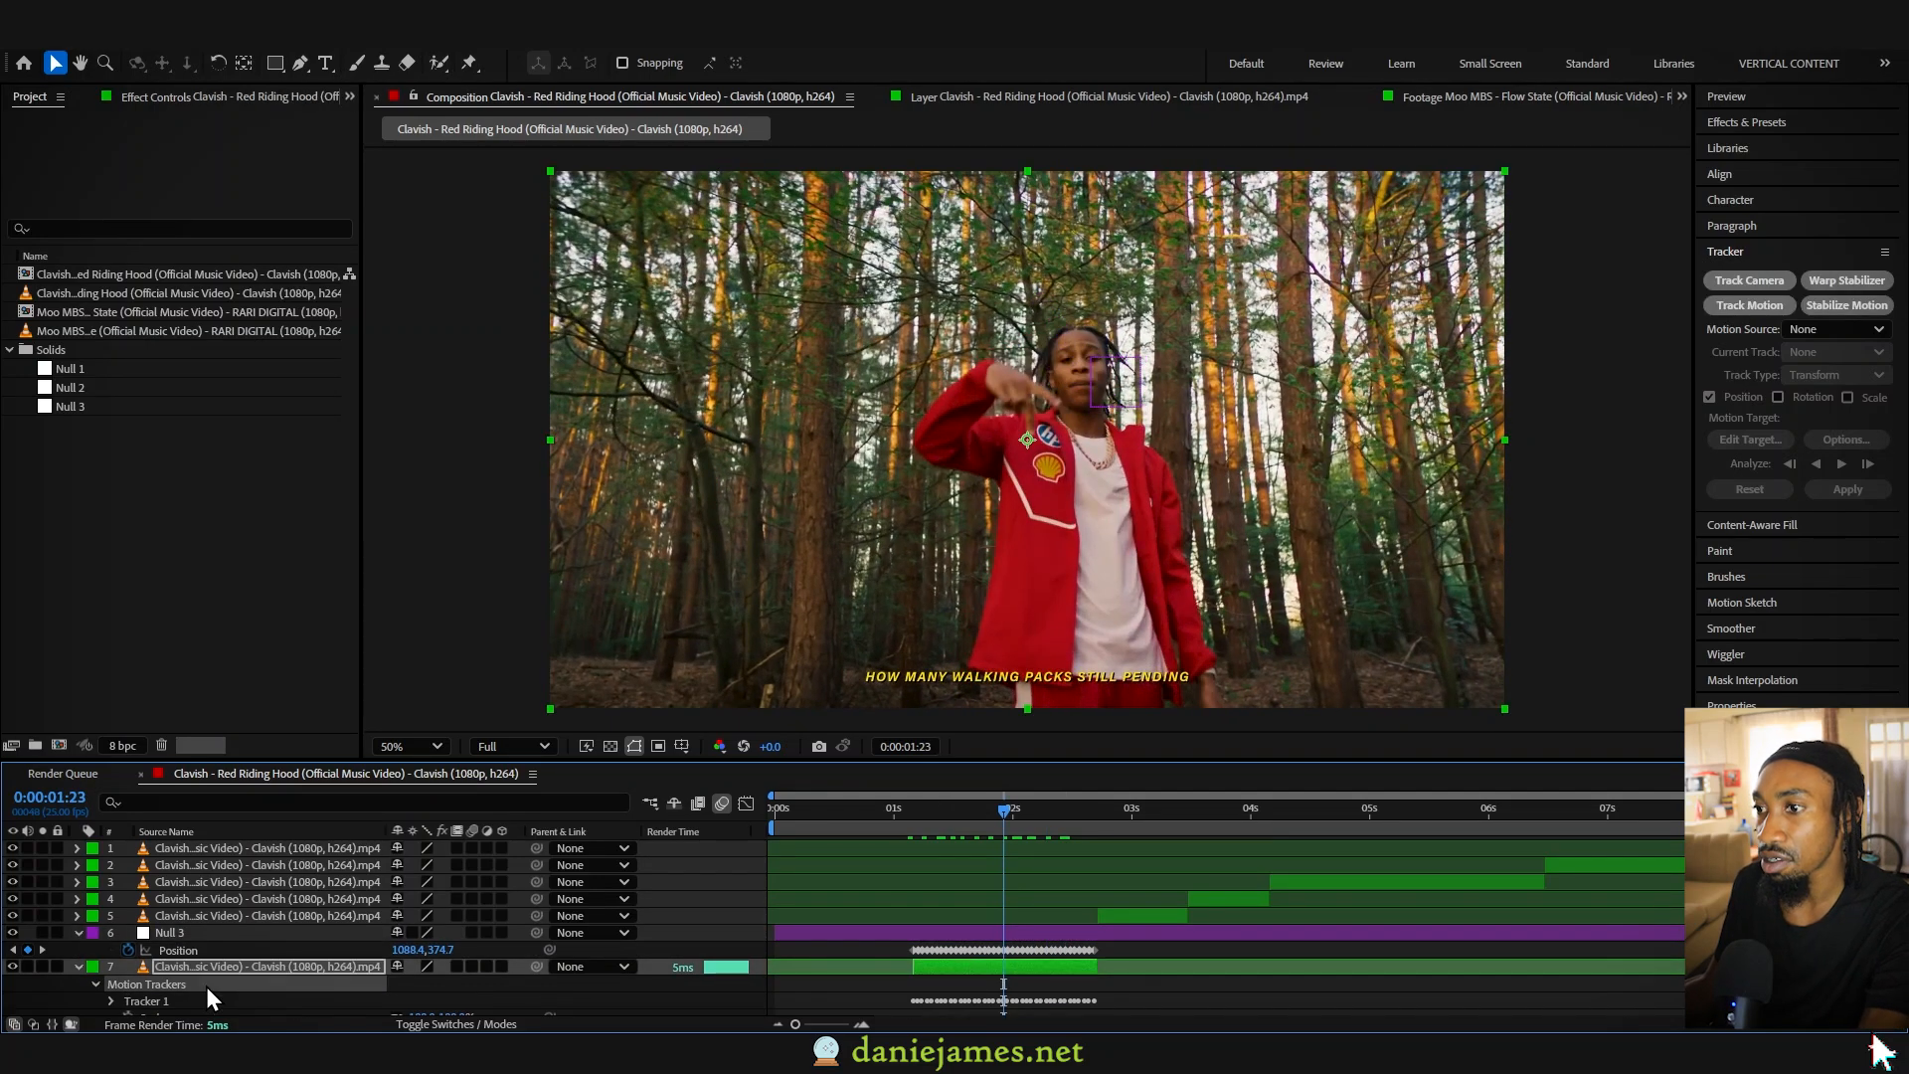
key("s")
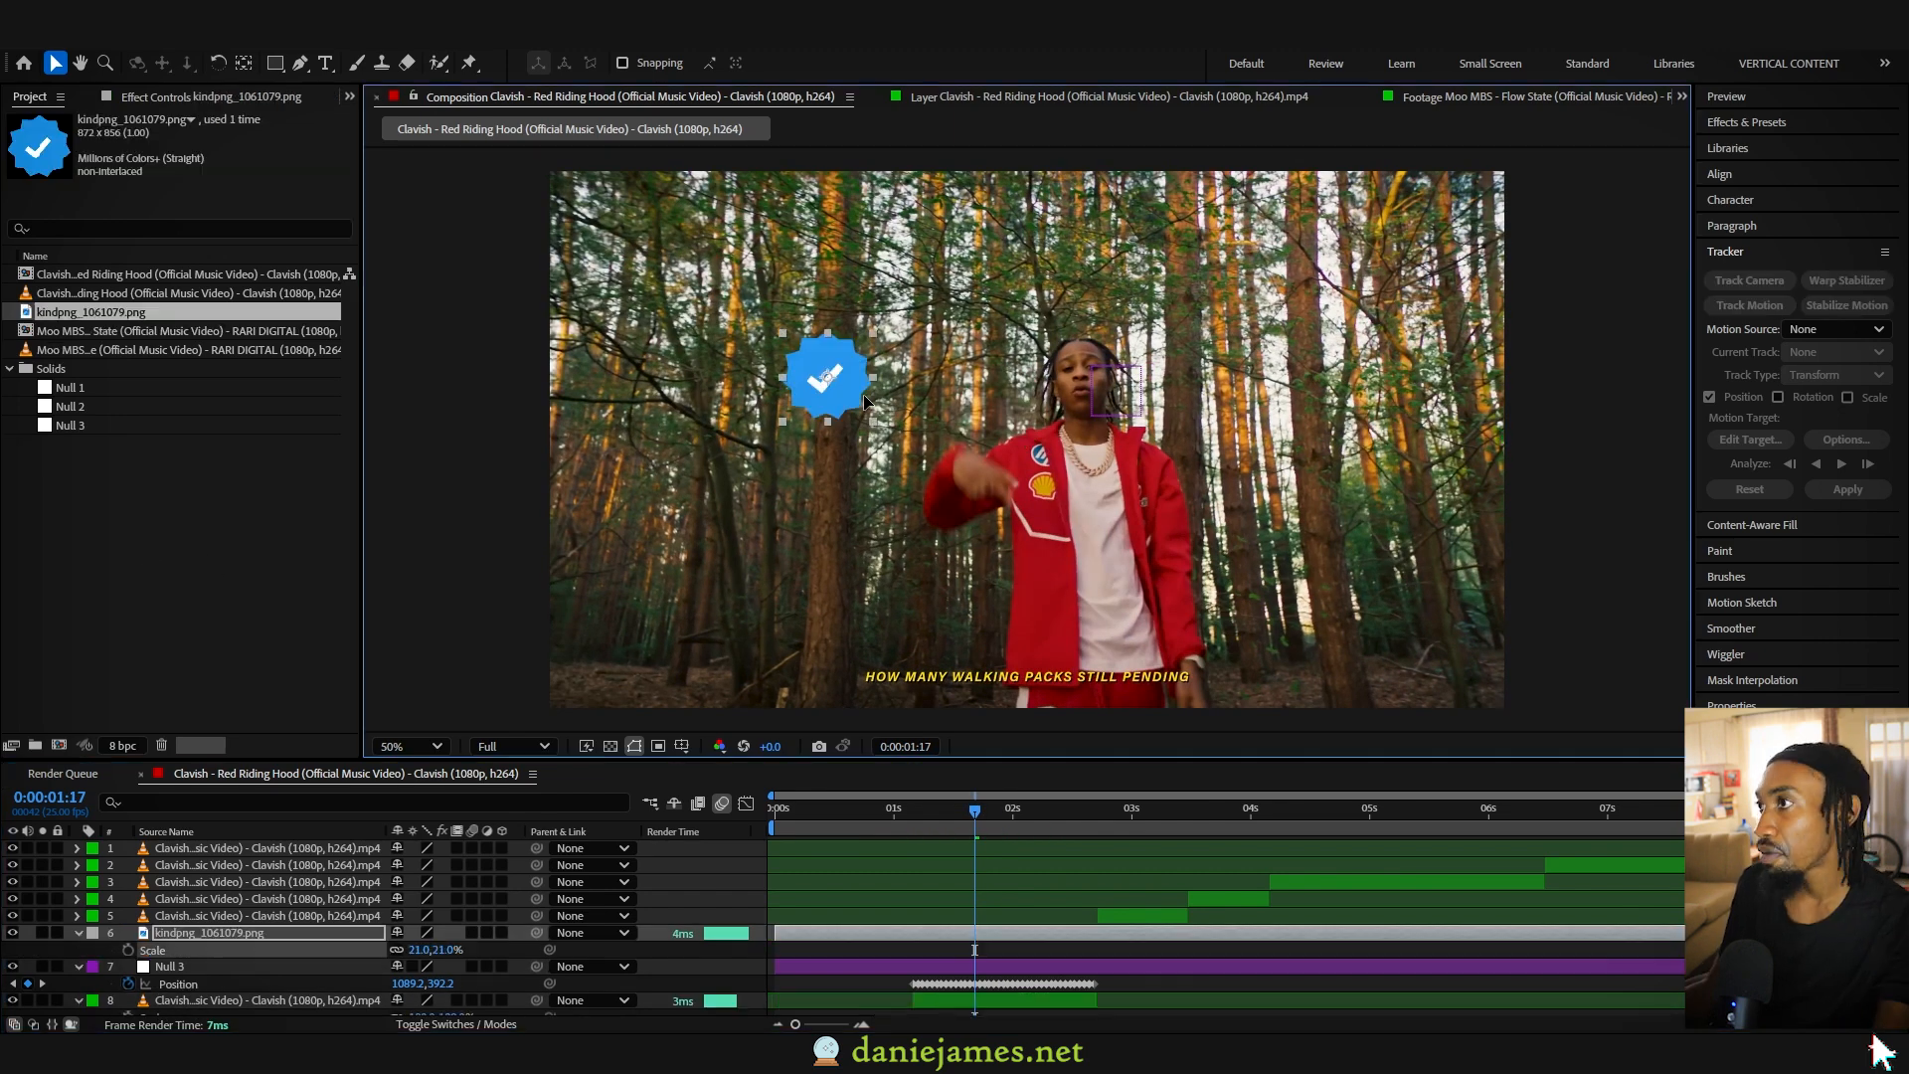
- Place the blue checkmark badge to the left of the performer's head and parent its layer to Null 3
left_click_drag(865, 400, 957, 400)
left_click_drag(916, 816, 984, 834)
left_click(309, 969)
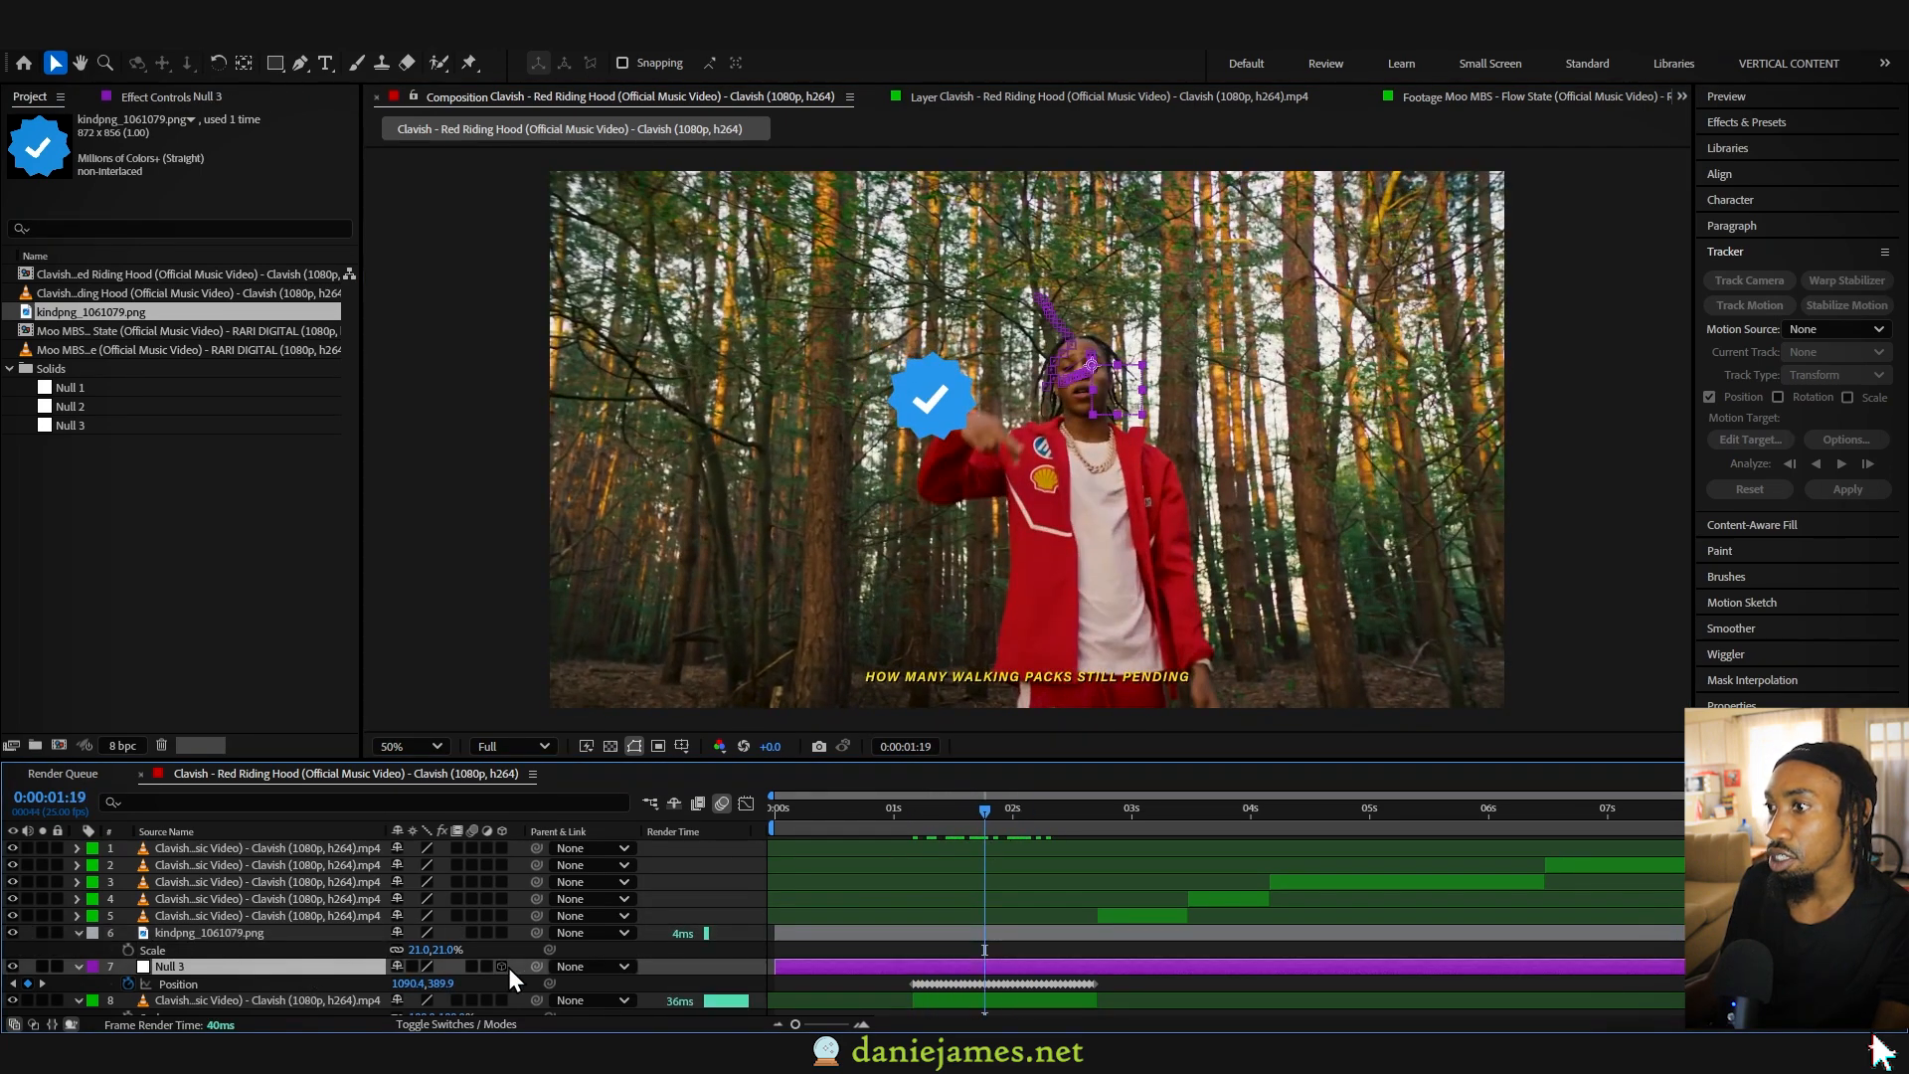
left_click(625, 933)
left_click(325, 934)
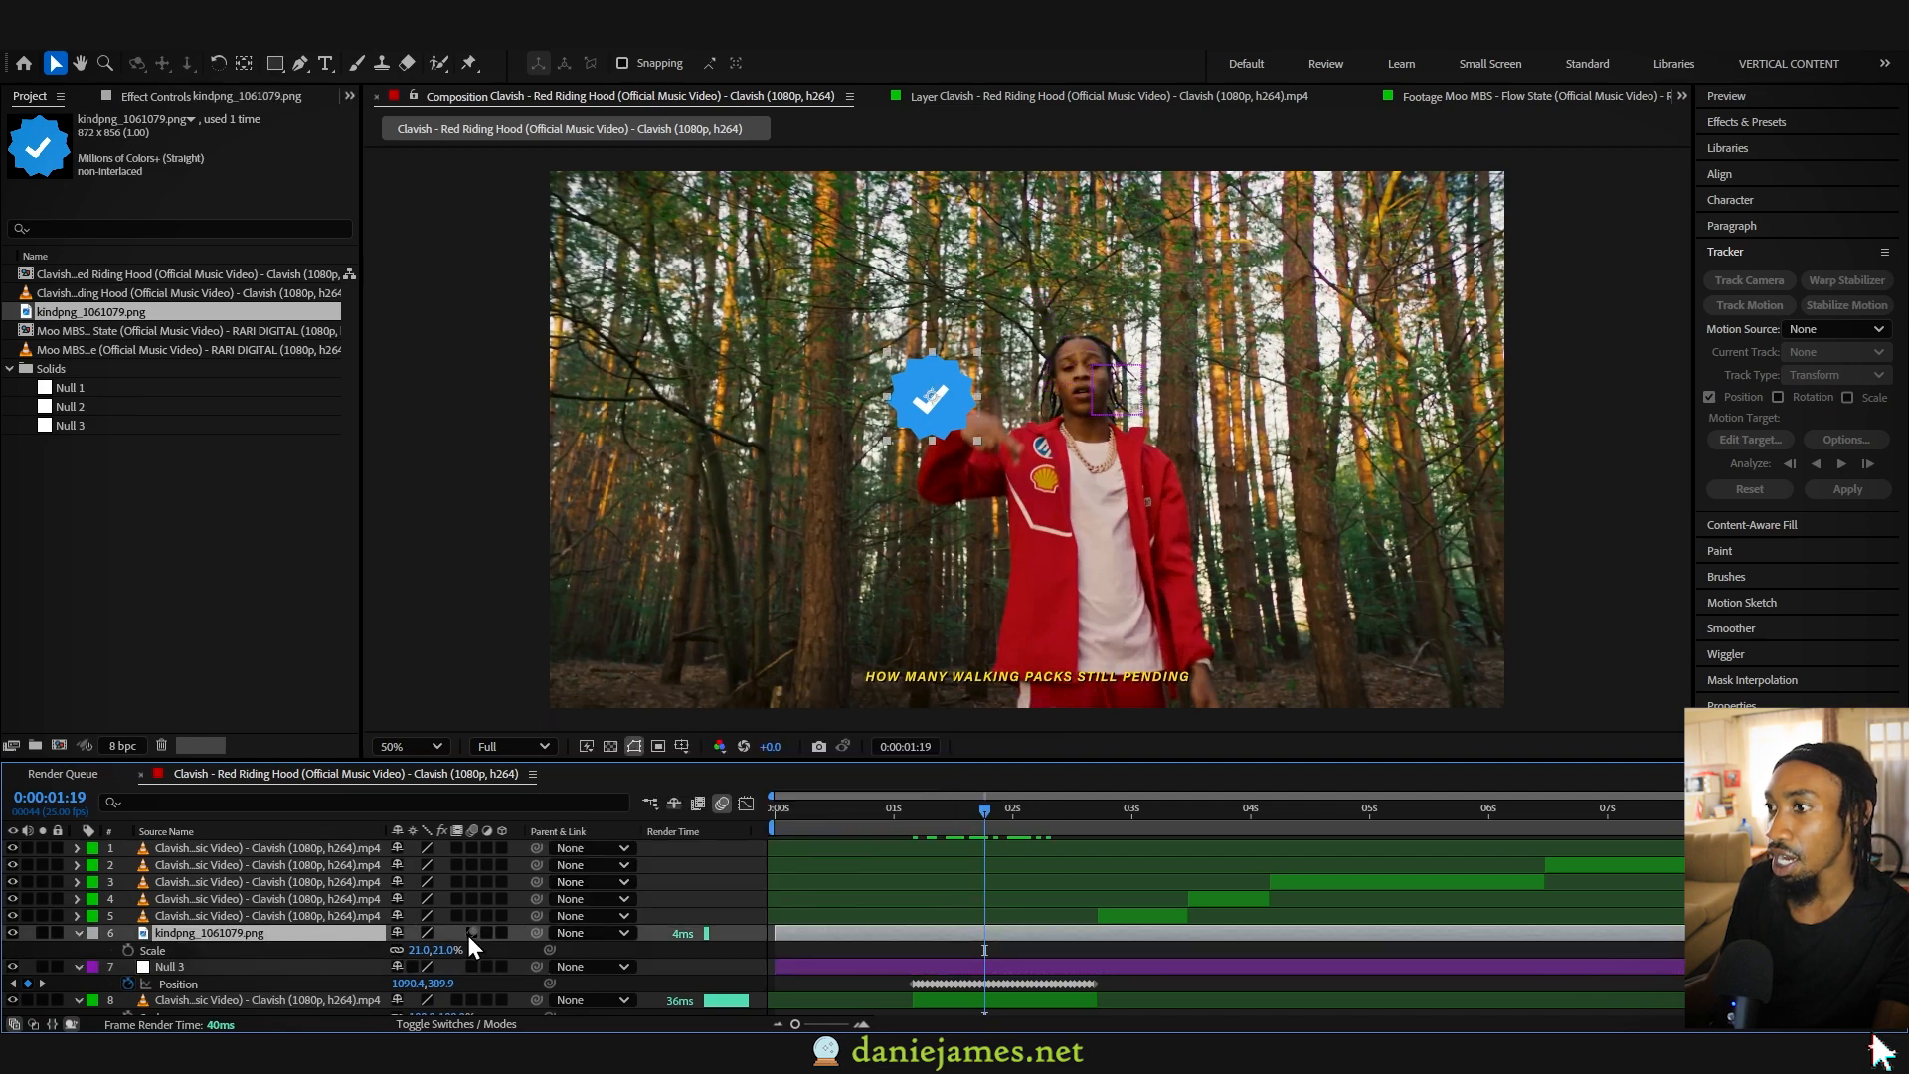
left_click_drag(541, 933, 308, 969)
- Preview the parented badge and trim its layer to start with the tracked clip at 0:00:01:04
left_click(909, 807)
key("space")
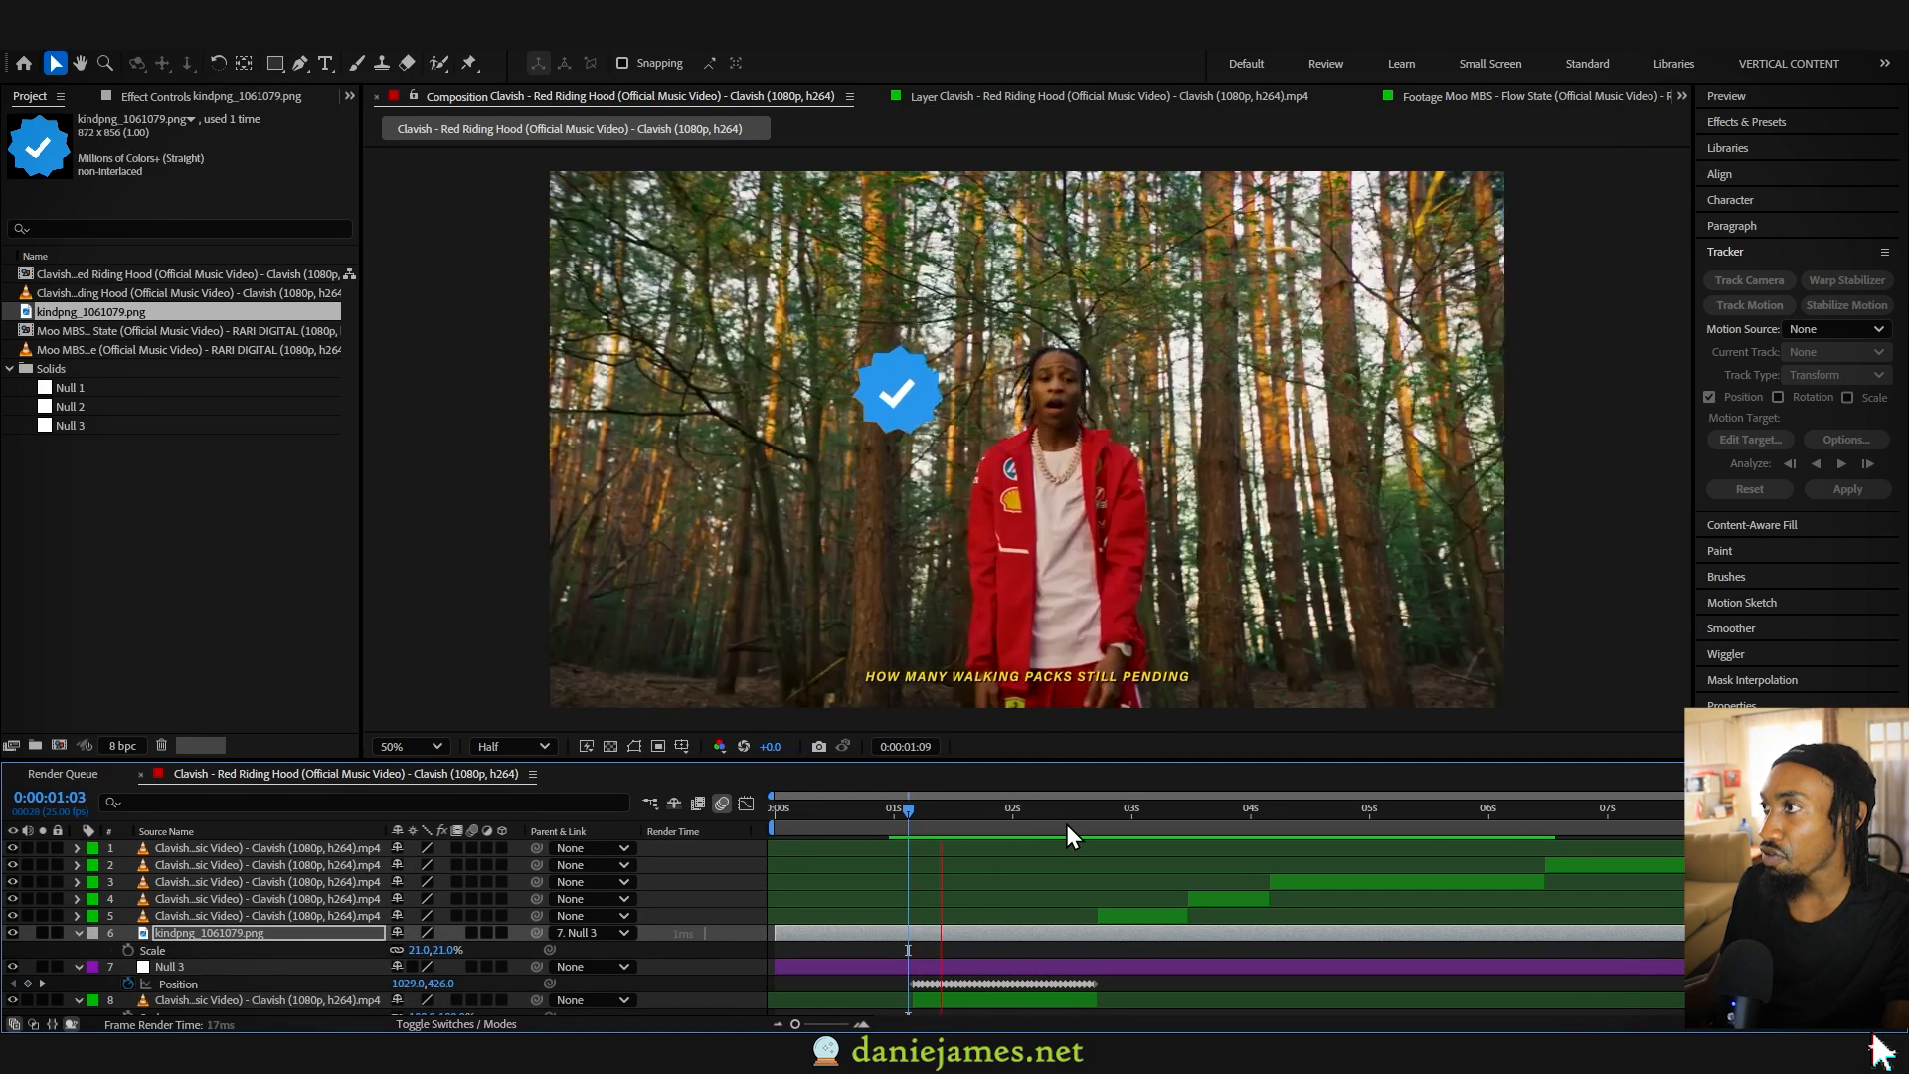
left_click_drag(775, 933, 914, 934)
left_click(913, 816)
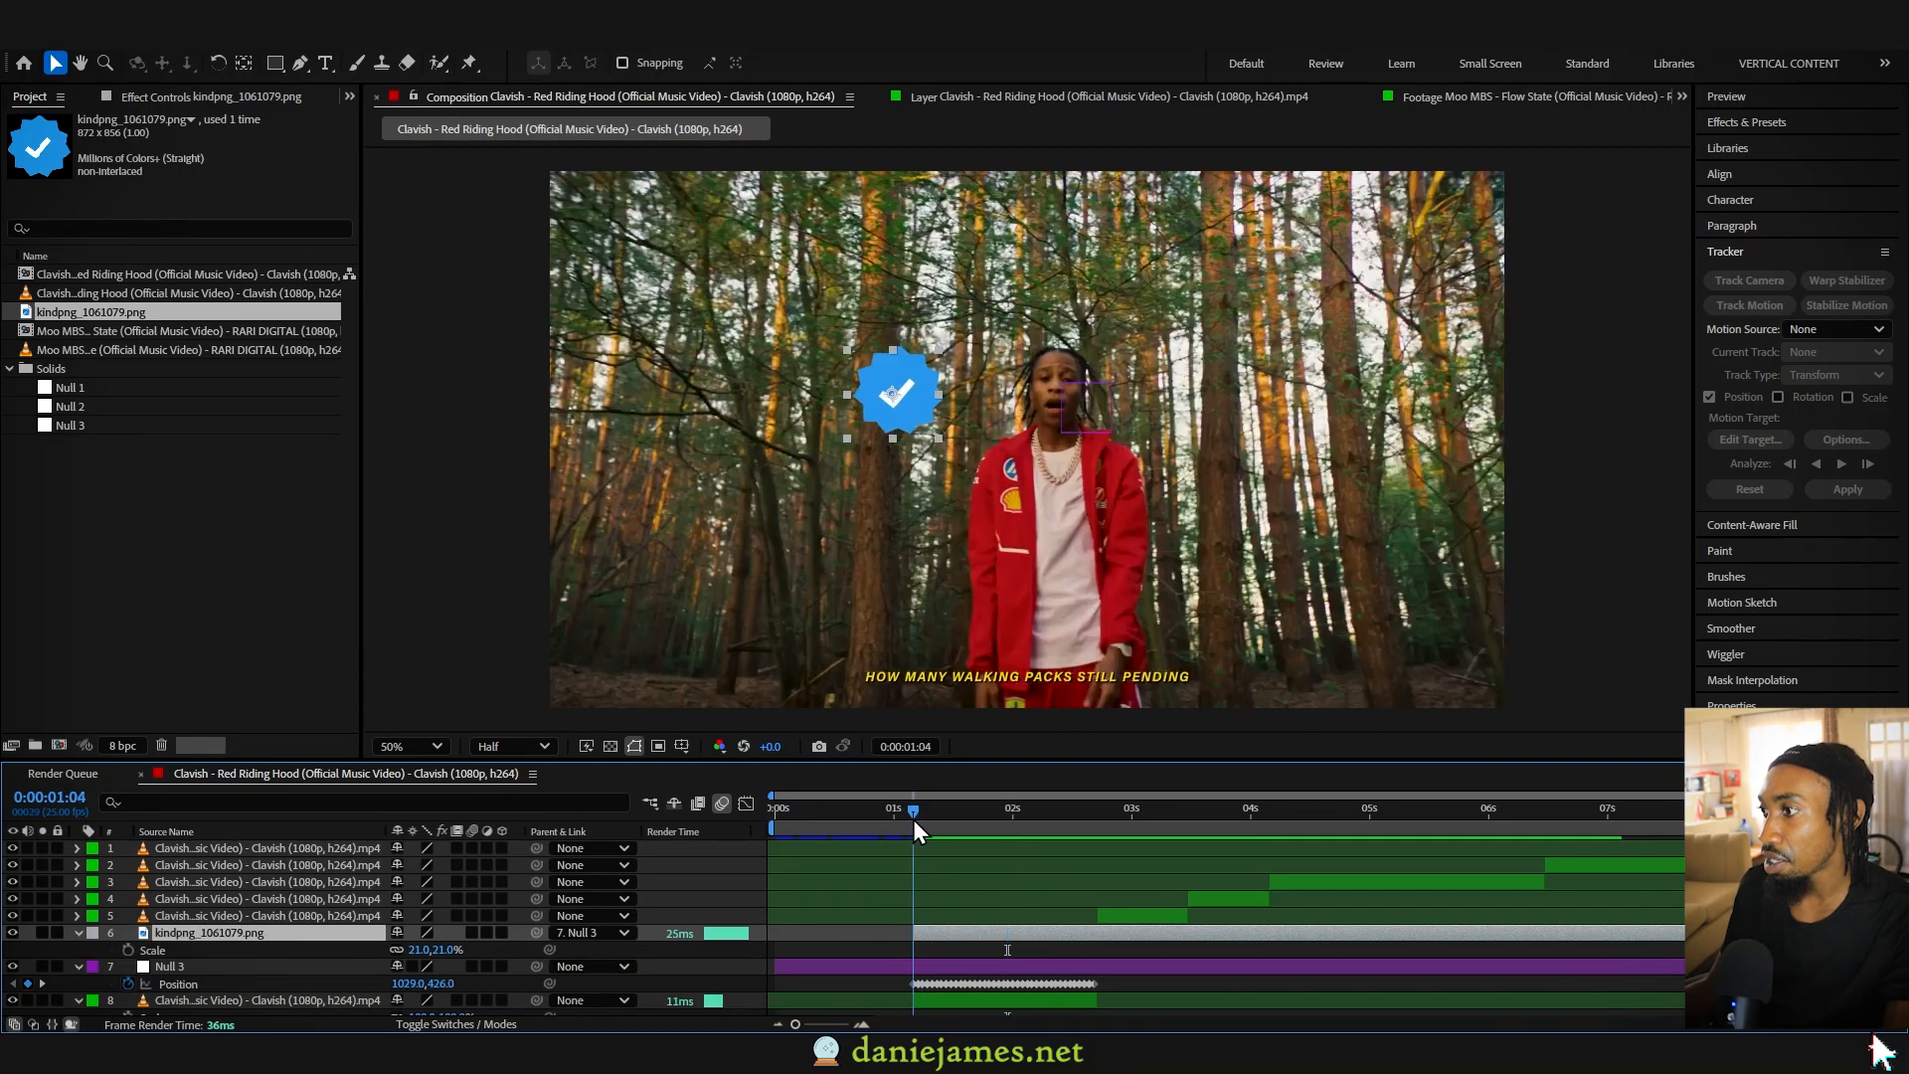
- Play and scrub through the tracked clip to check how the badge follows the performer
key("space")
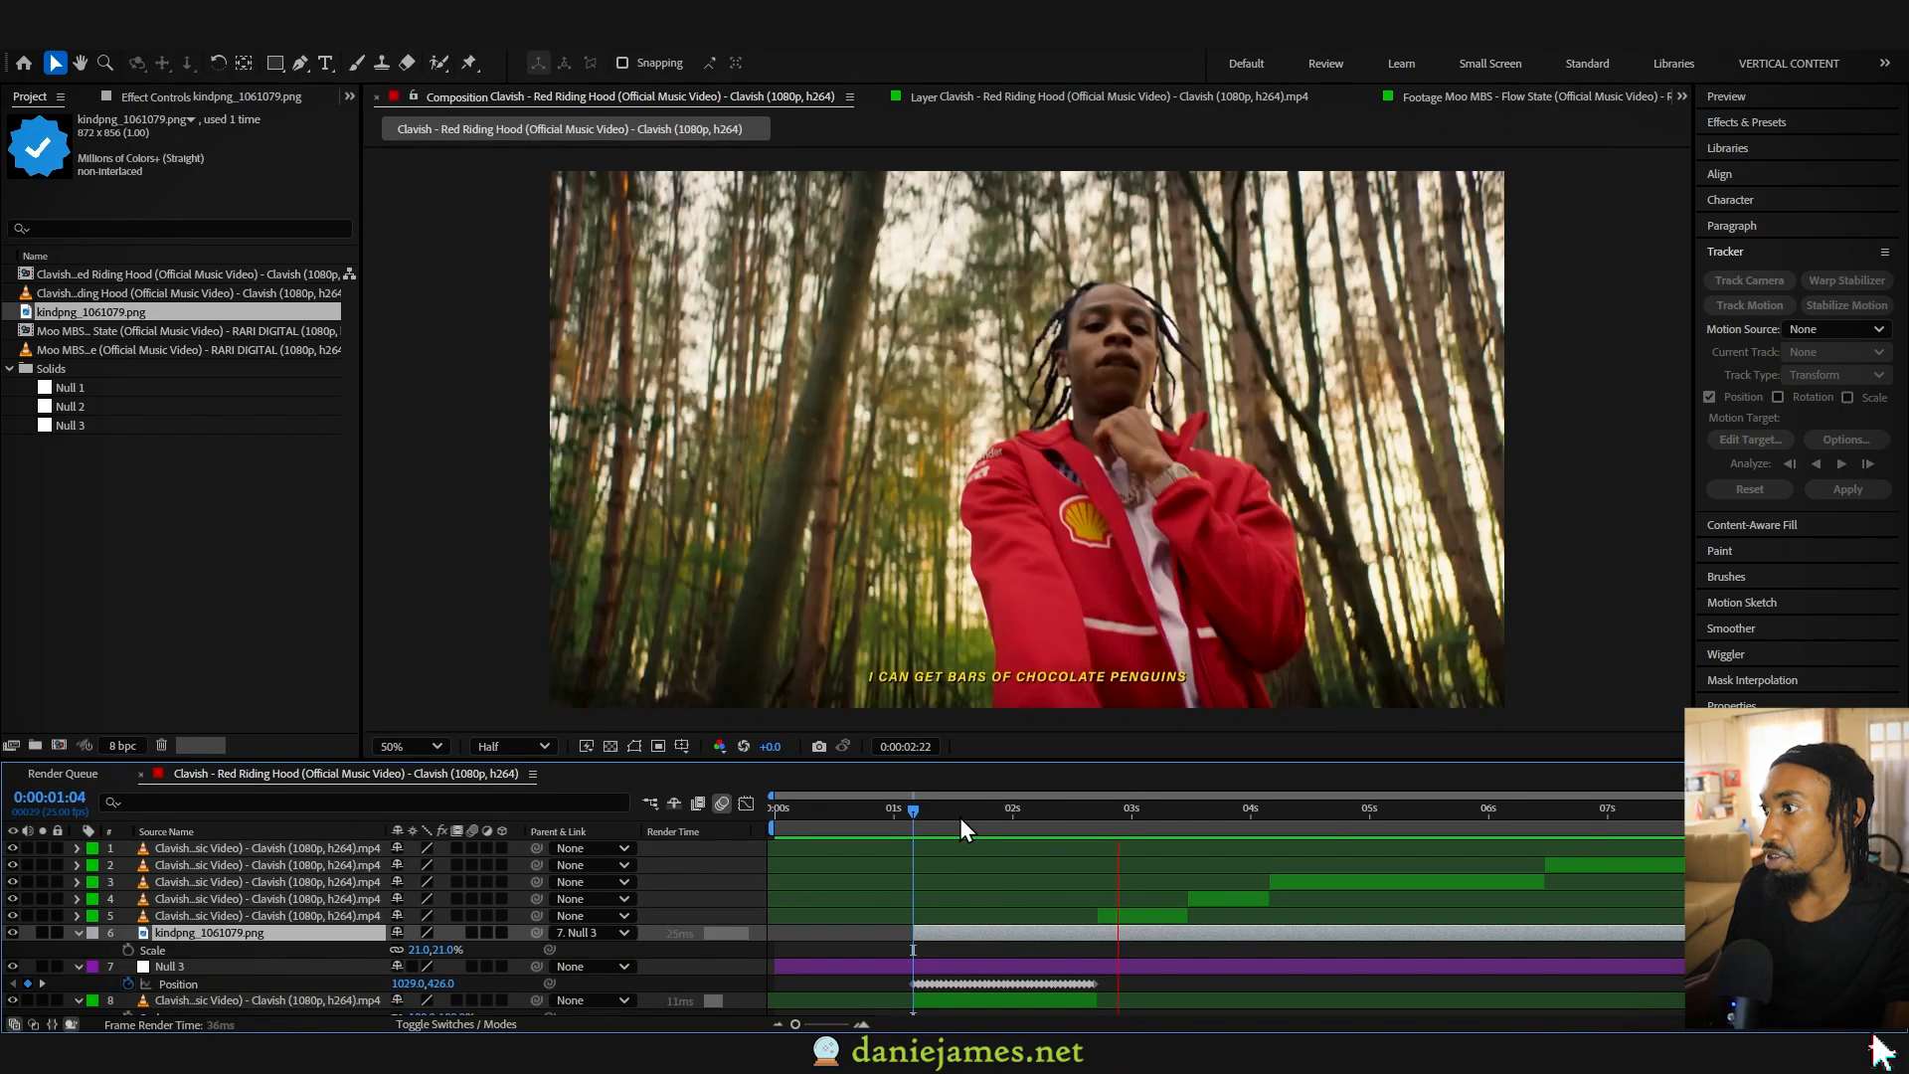
left_click(923, 813)
key("space")
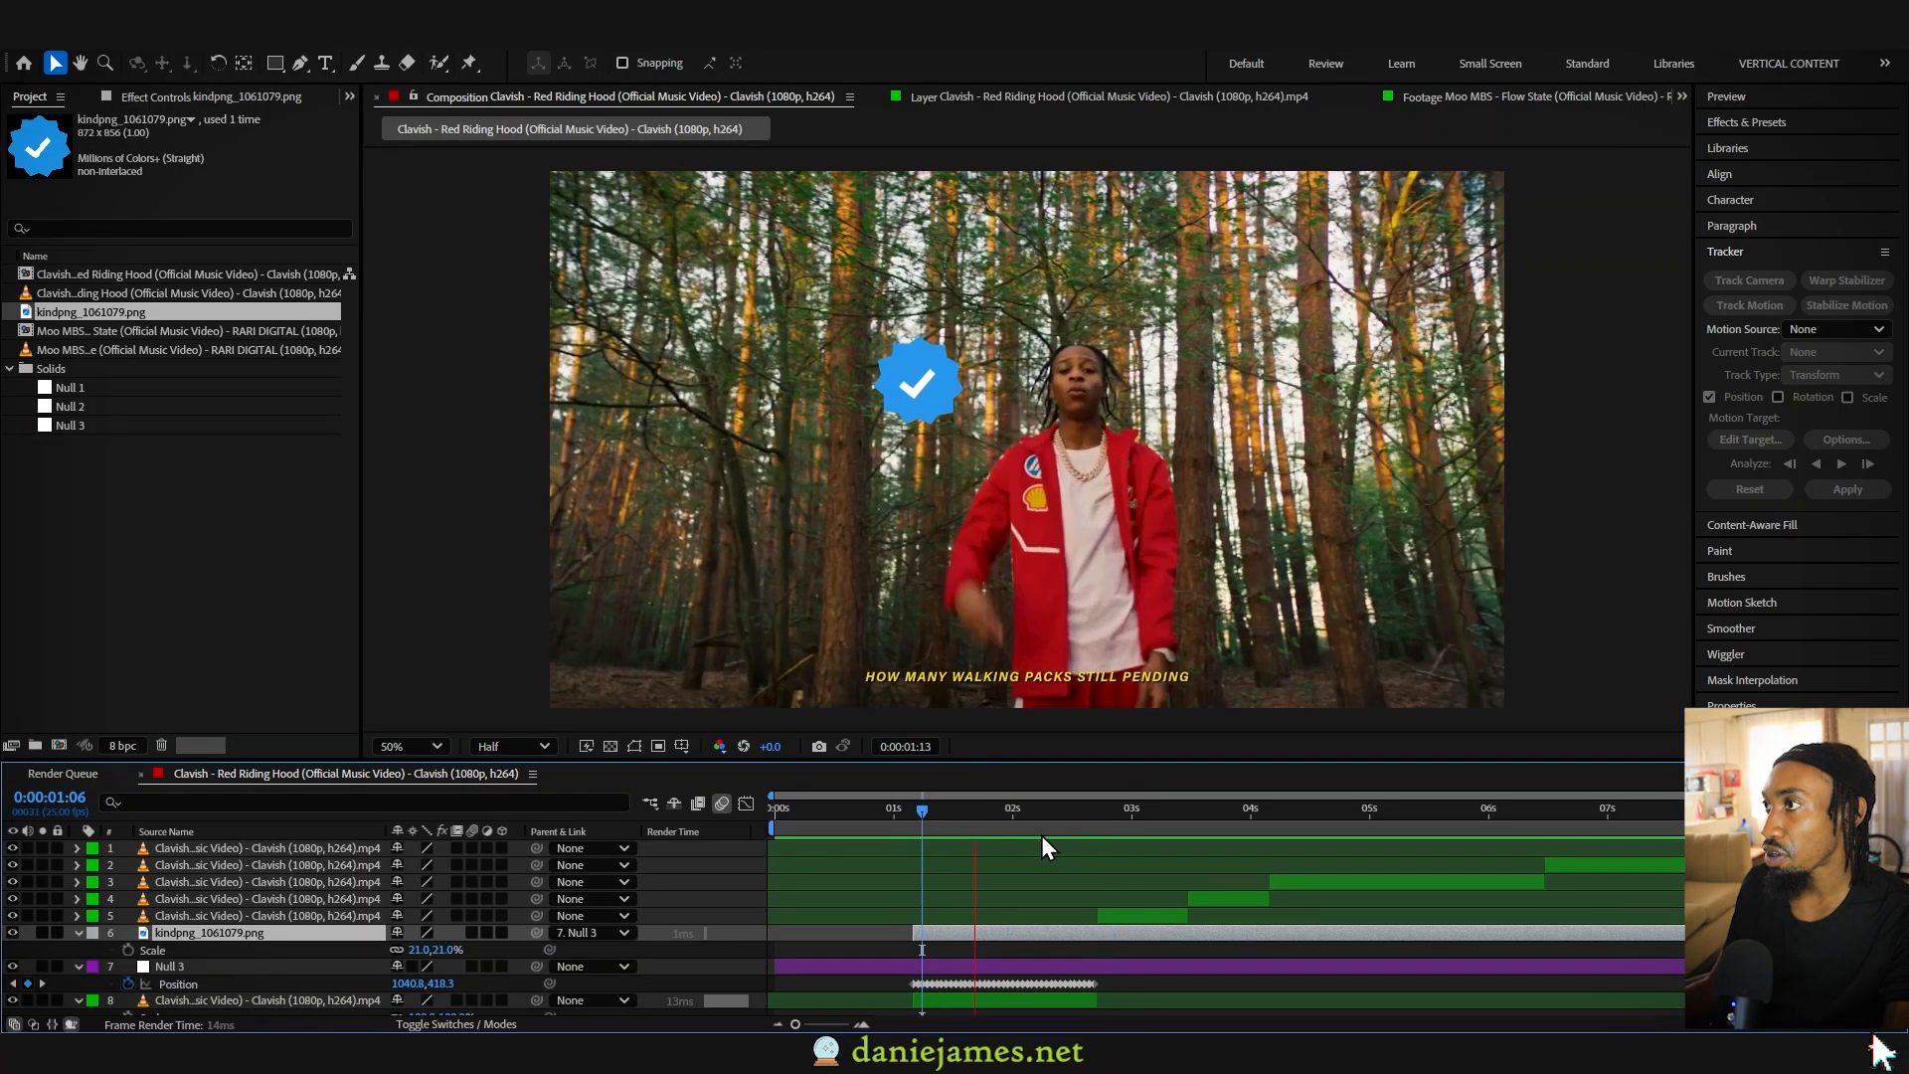
key("space")
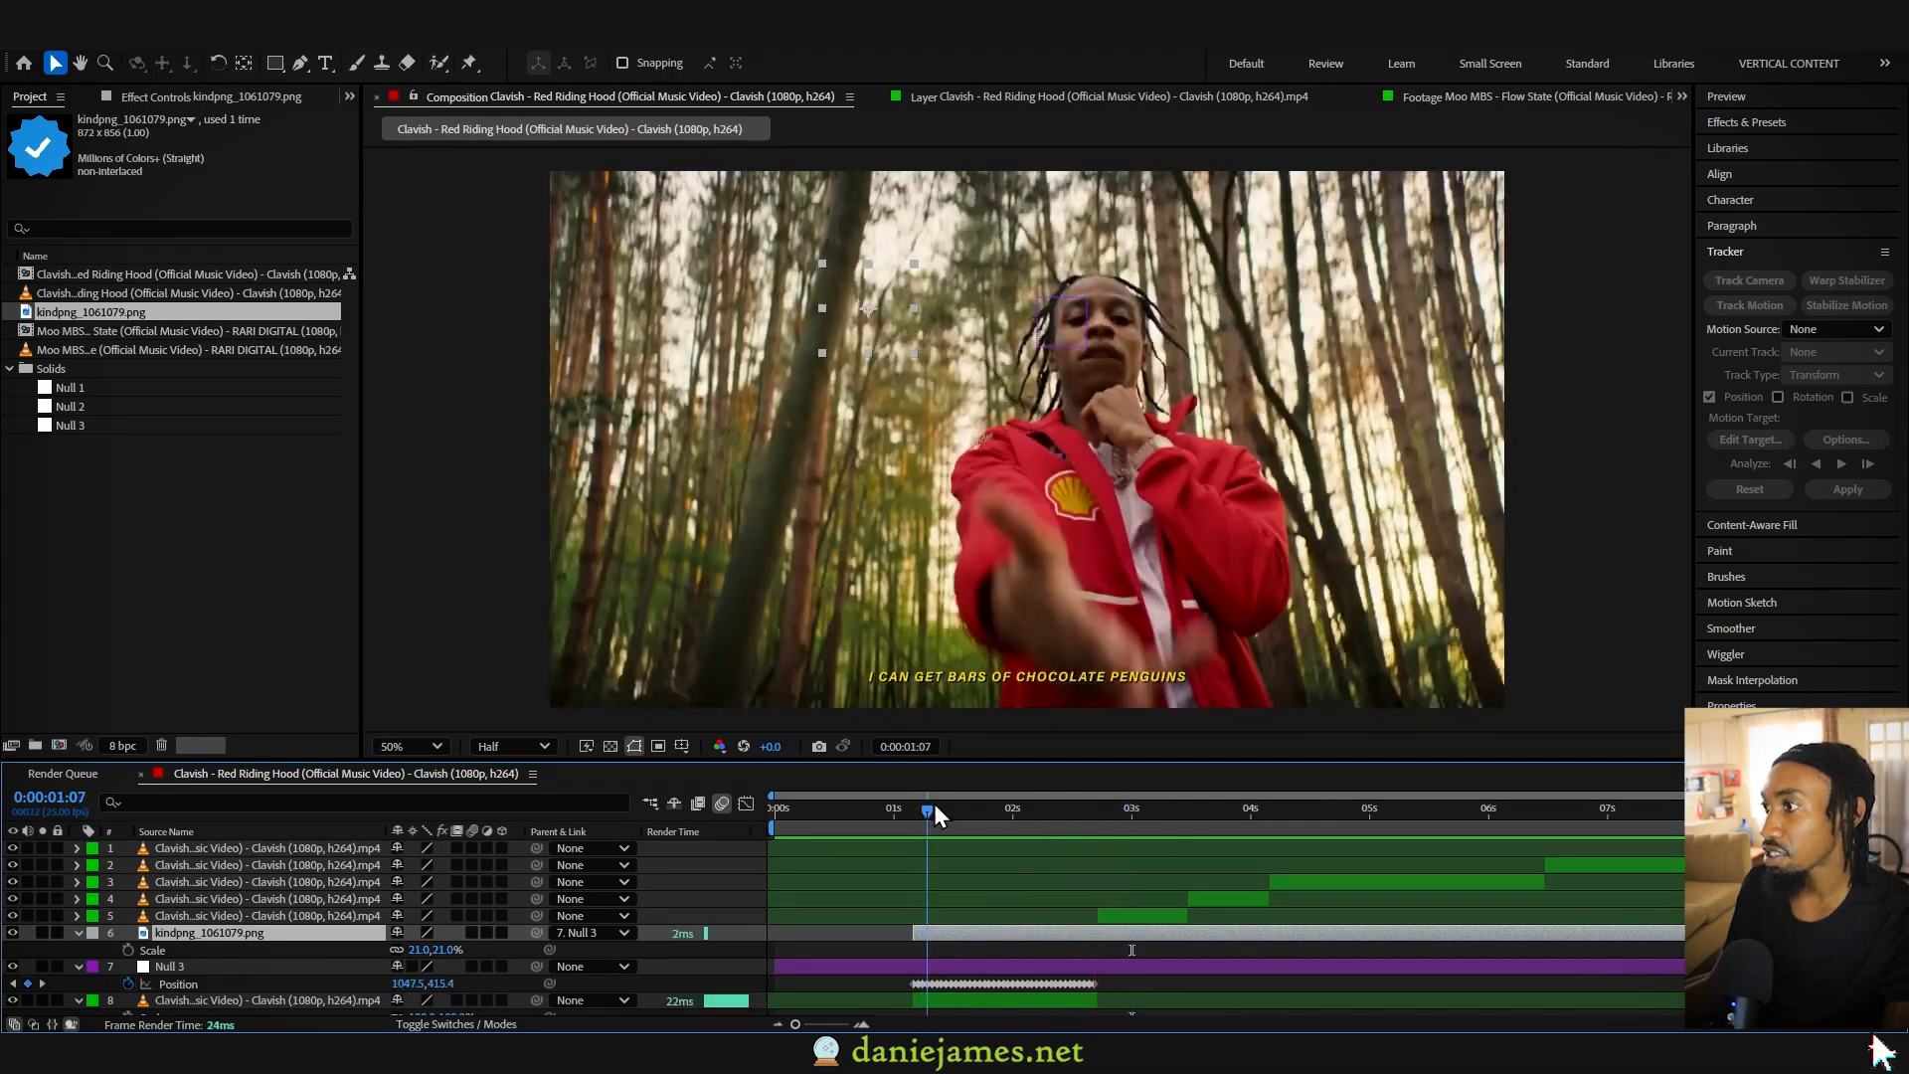
left_click(977, 810)
left_click_drag(968, 821, 1036, 825)
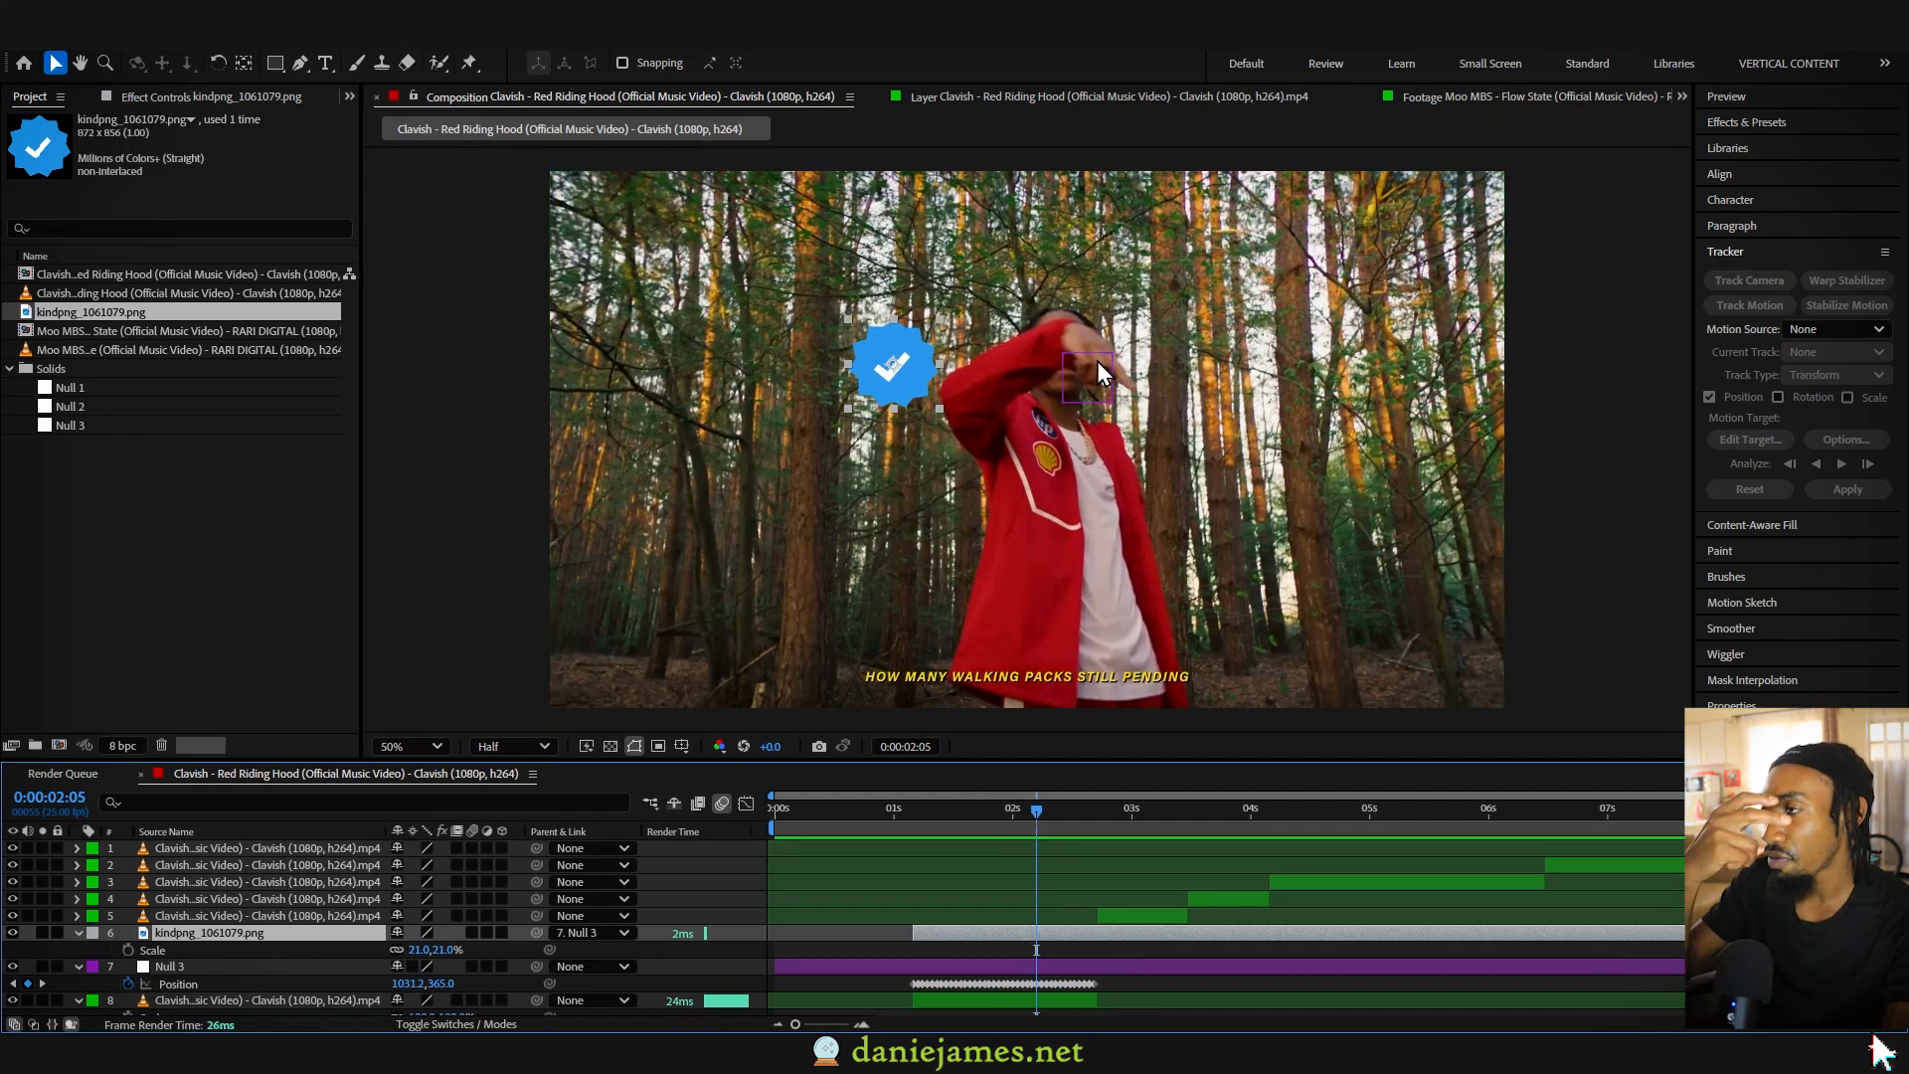
mouse_move(1024, 808)
left_mouse_down()
mouse_move(1042, 810)
mouse_move(915, 810)
mouse_move(1026, 814)
mouse_move(999, 812)
left_mouse_up()
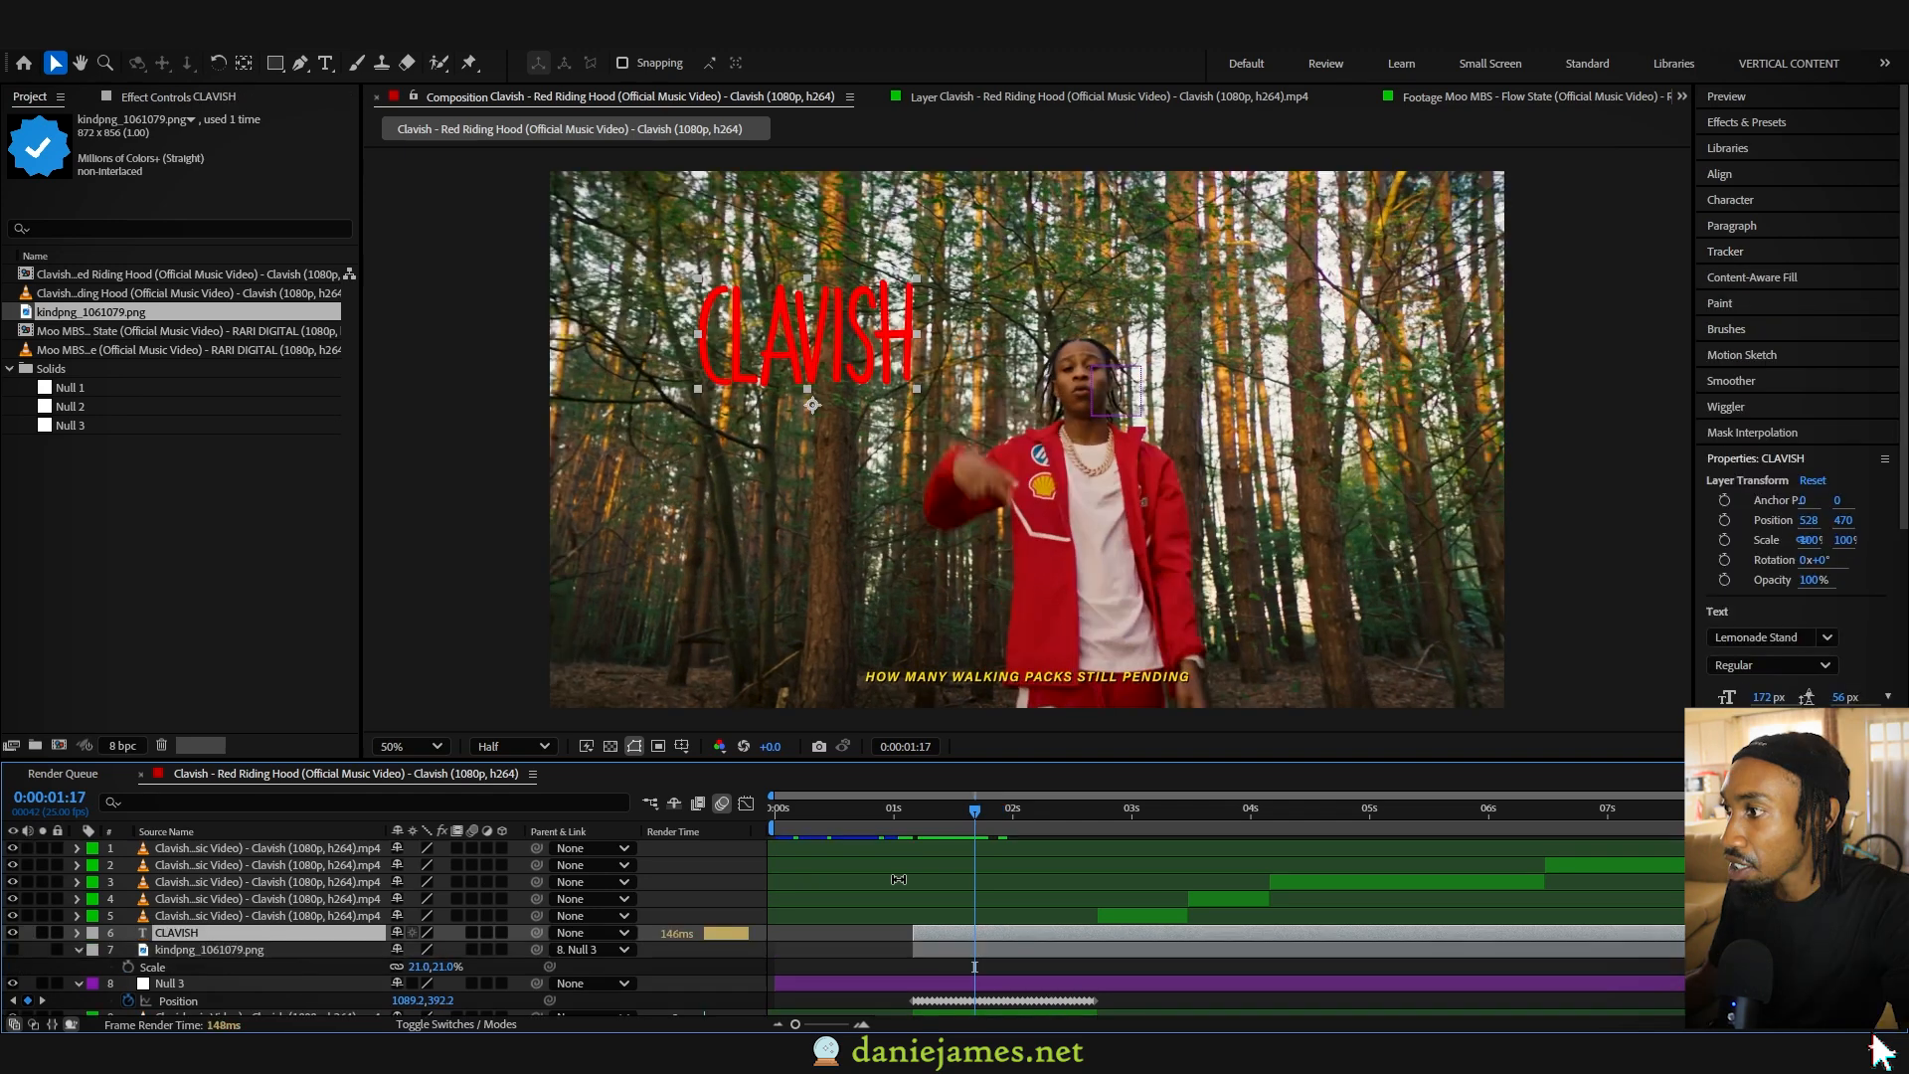
- Parent the CLAVISH text layer to Null 3 and scrub through the clip to check its motion
left_click(289, 919)
left_click(280, 934)
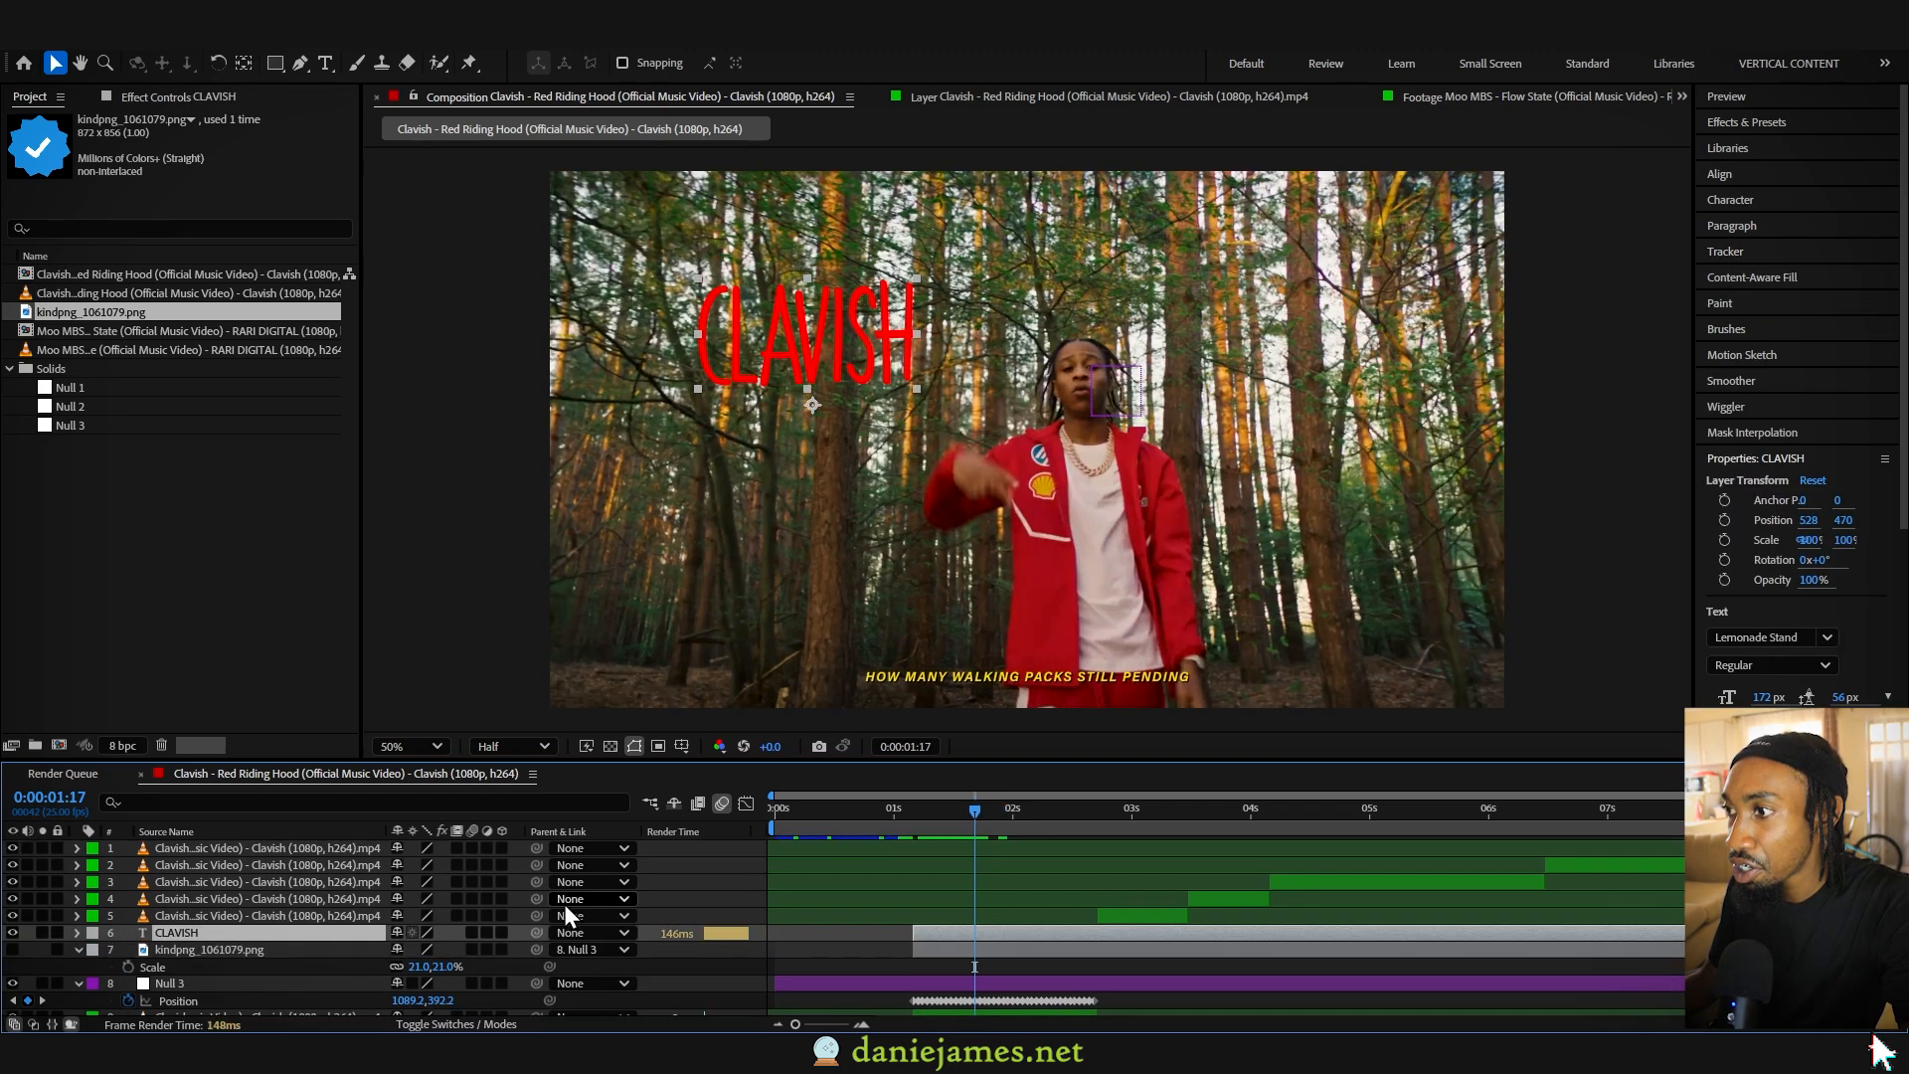
left_click_drag(536, 933, 264, 984)
left_click_drag(916, 809, 969, 821)
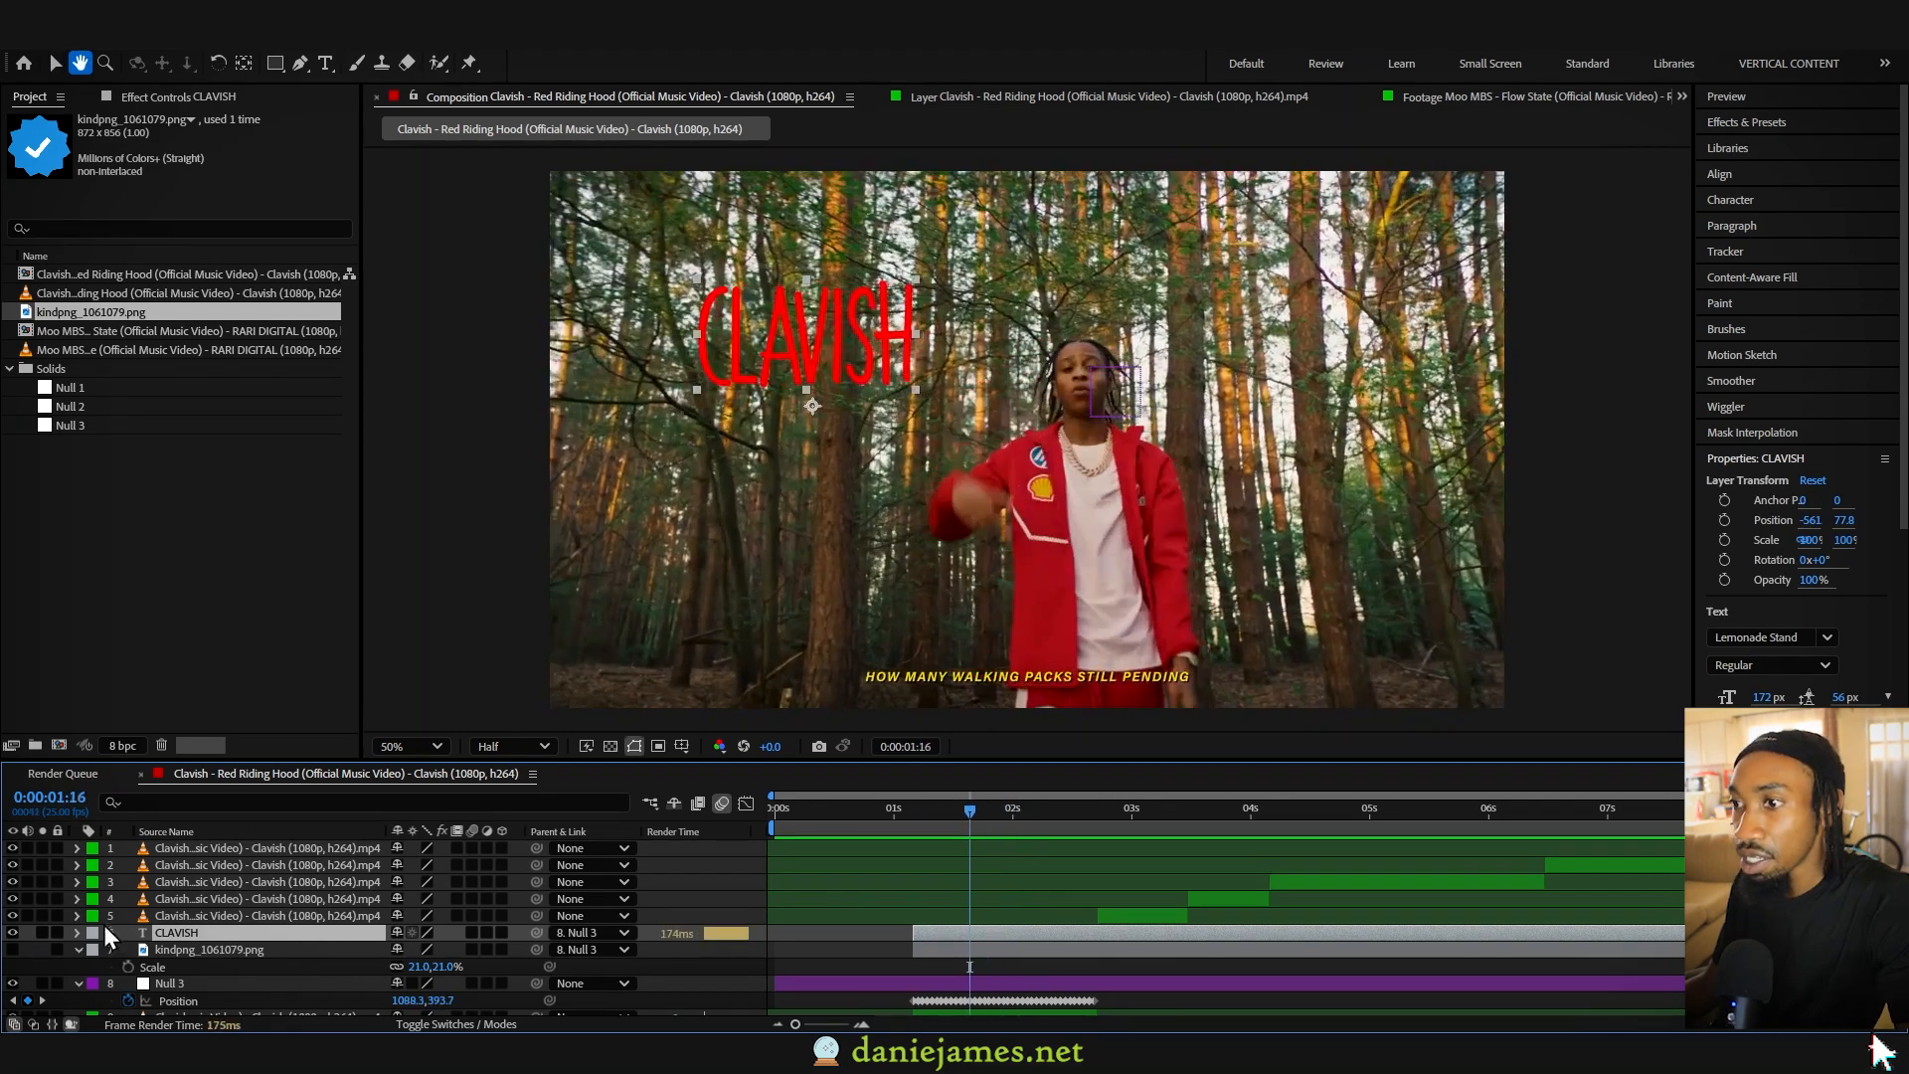
- Make the checkmark badge visible again and move it just to the right of the performer's face
key("v")
left_click(12, 950)
left_click_drag(938, 392, 1215, 394)
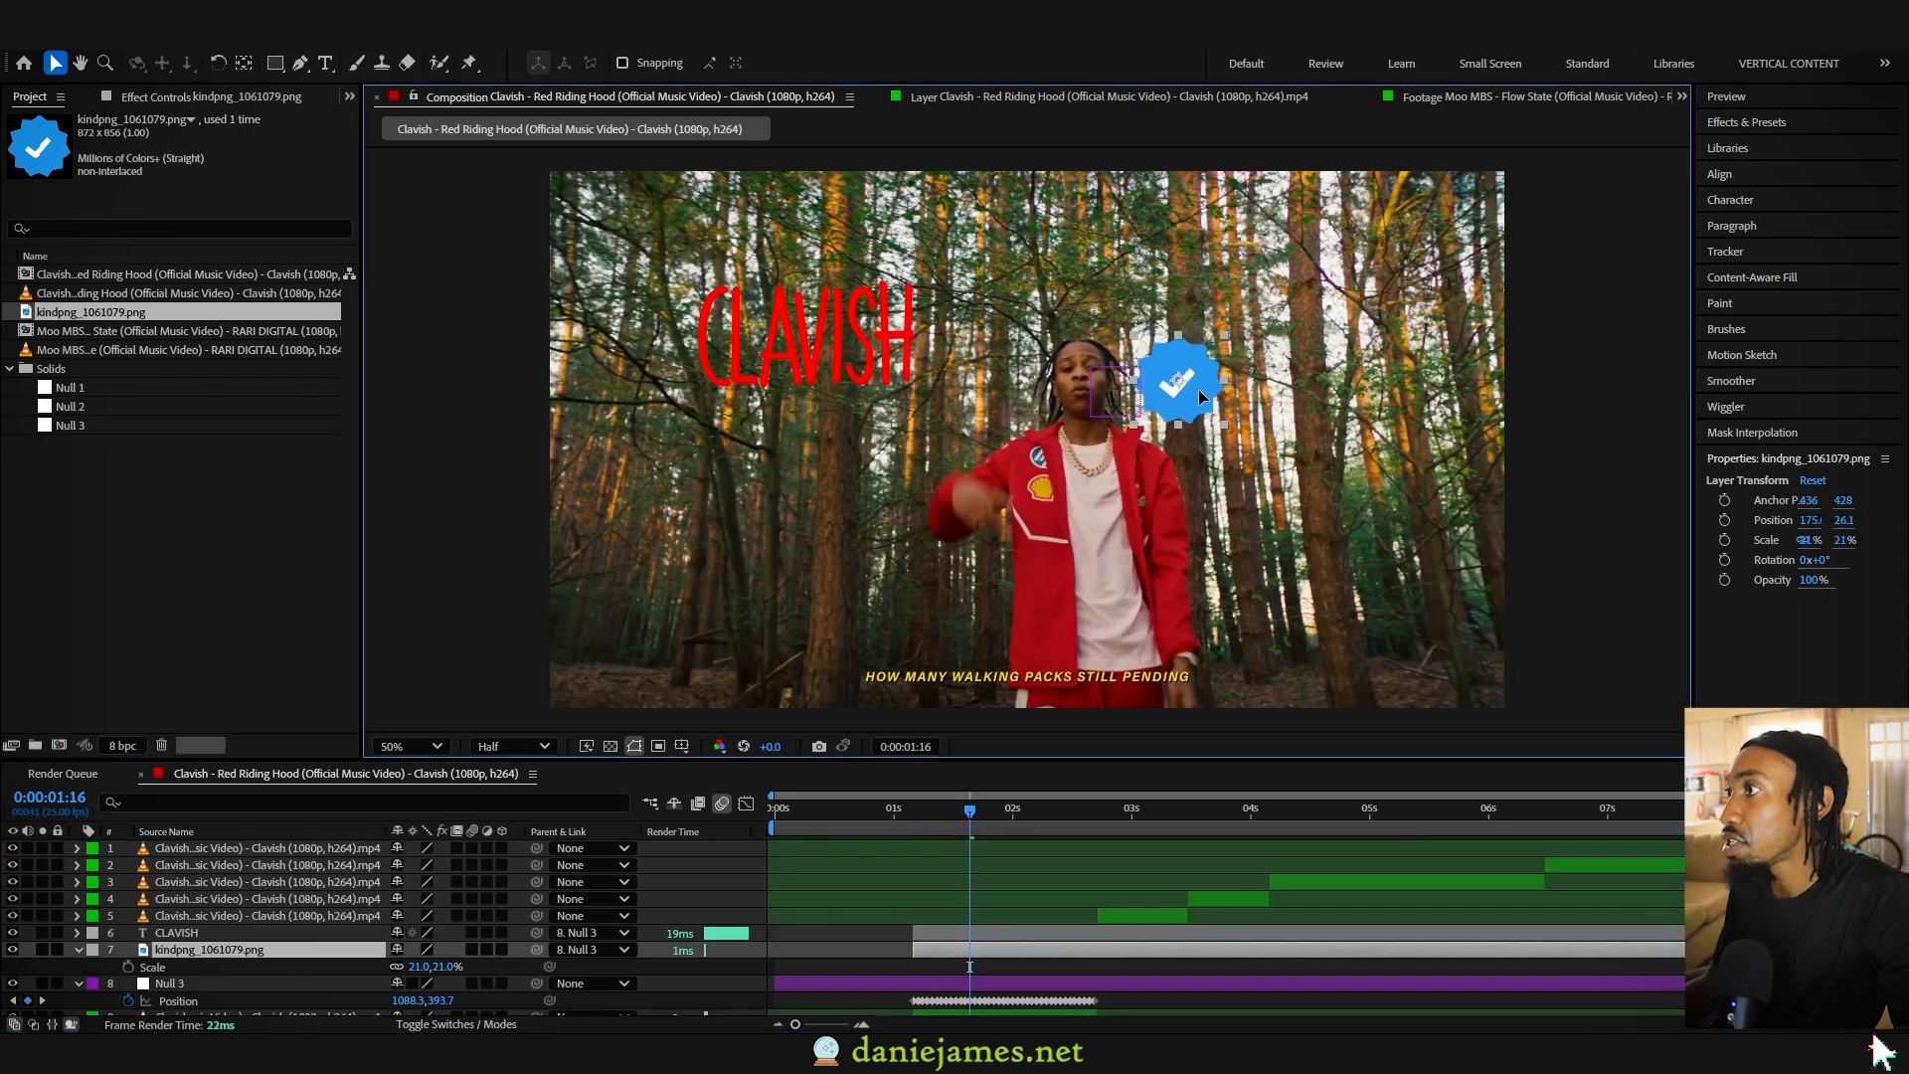
- Play and scrub through the tracked clip to check the text and badge moving together
left_click(937, 816)
mouse_move(950, 818)
left_mouse_down()
mouse_move(1038, 817)
mouse_move(925, 827)
left_mouse_up()
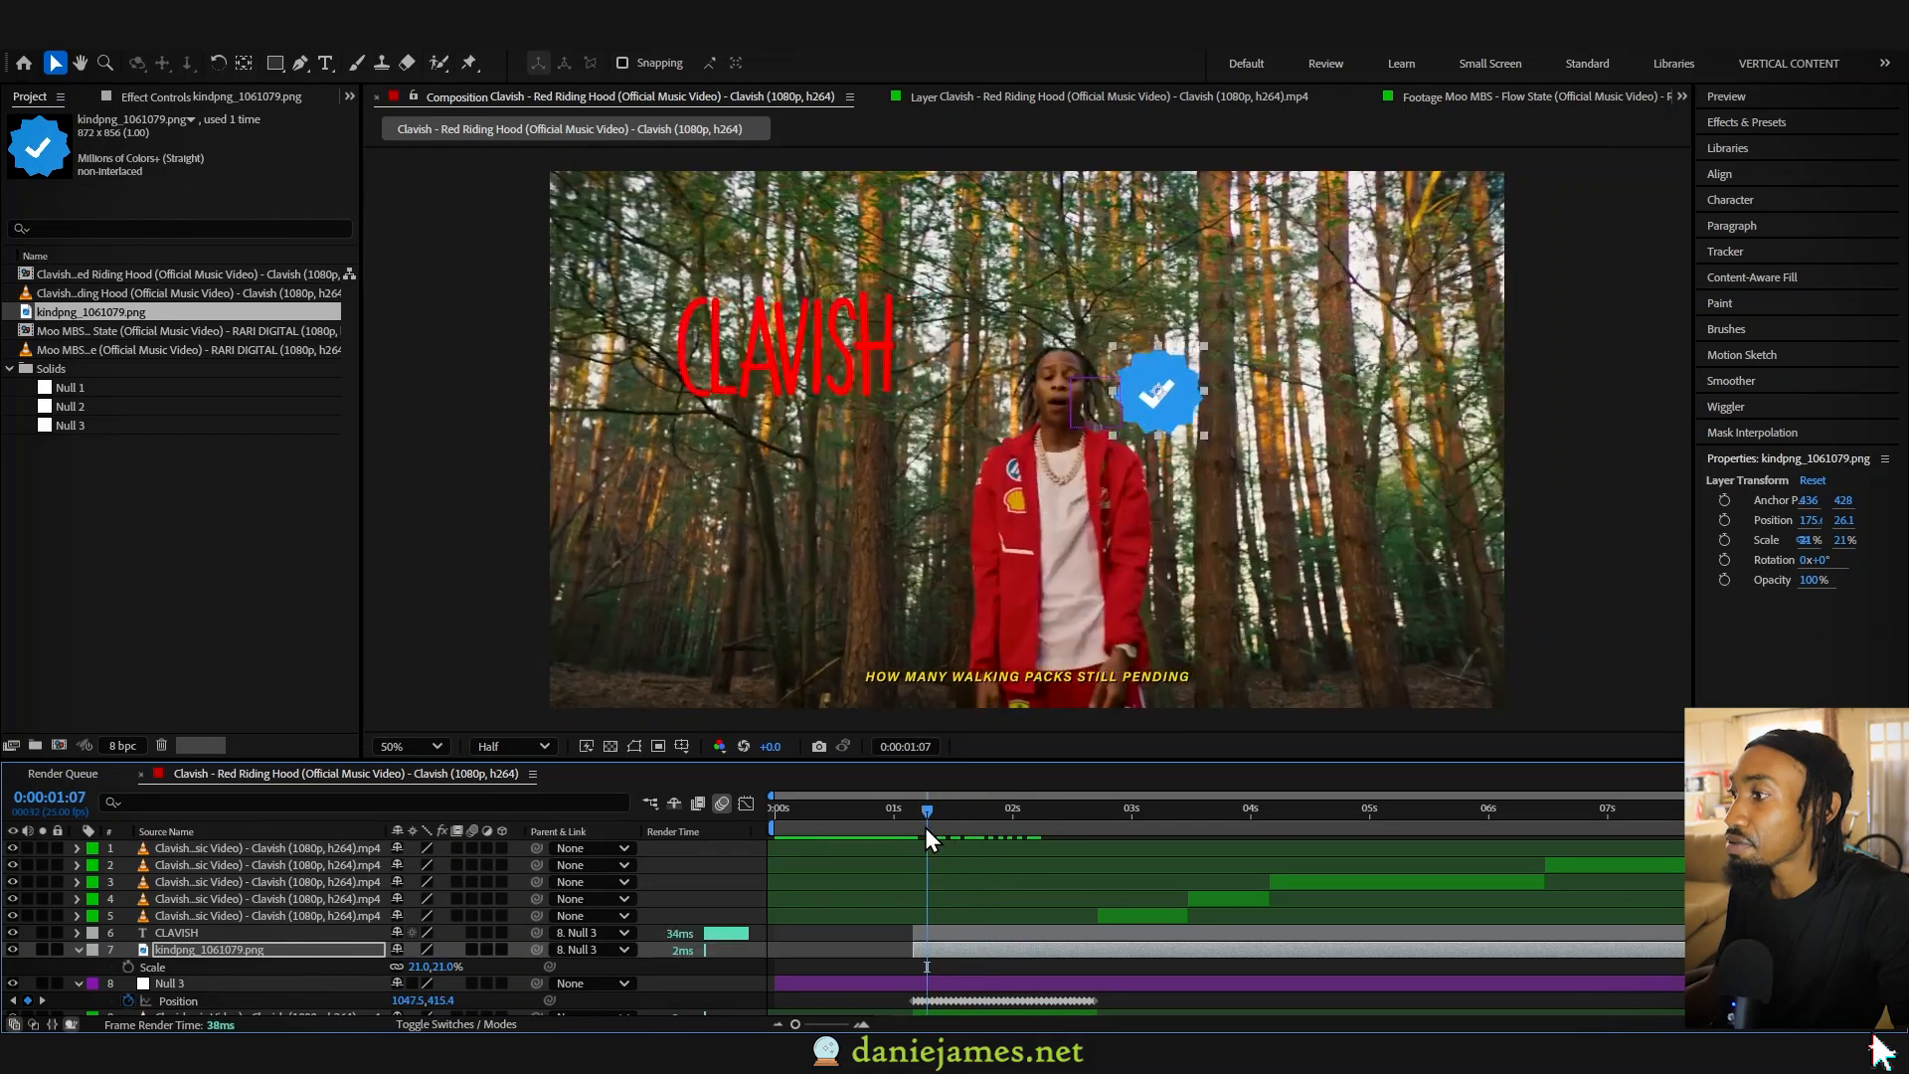
key("space")
left_click_drag(922, 828, 967, 829)
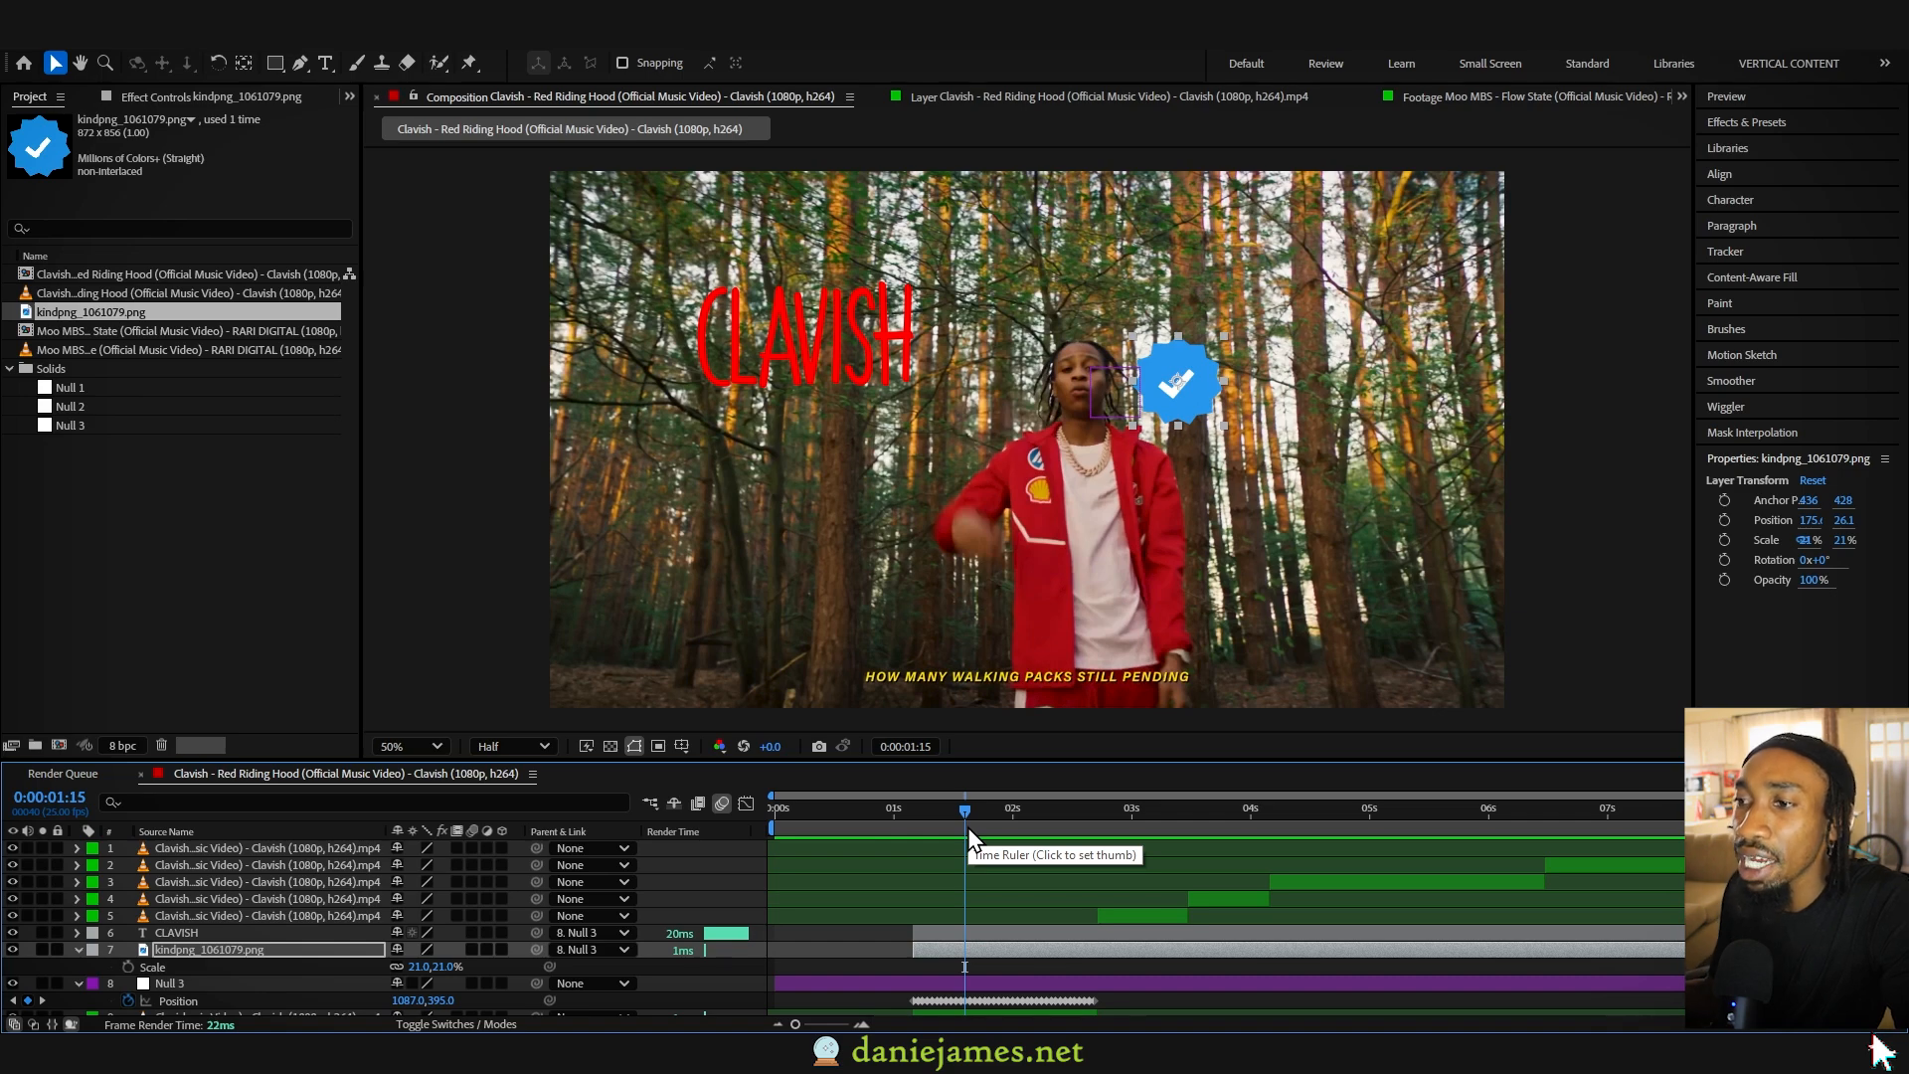
- Add a black solid above the clip at 0:00:04:12, load the pipe model into its Element scene, and scrub through the result
left_click_drag(968, 828, 1309, 831)
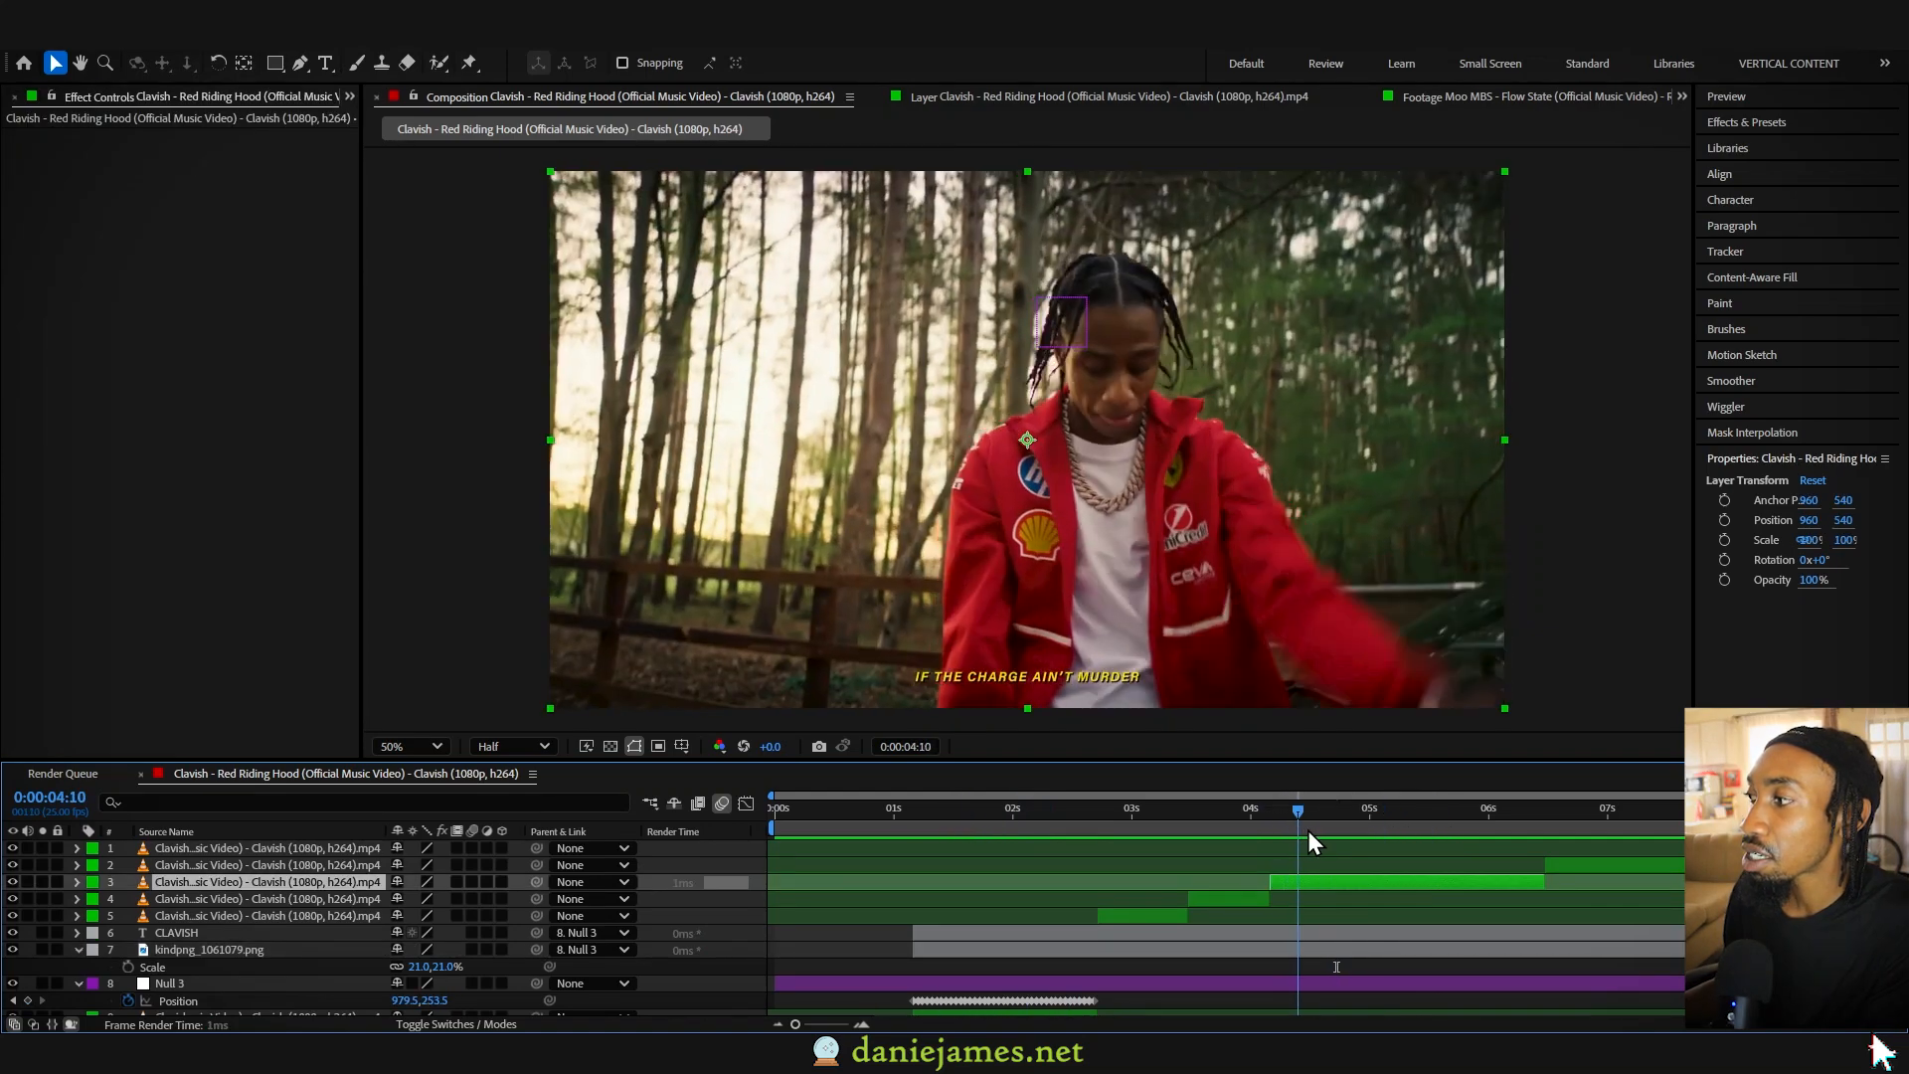
right_click(709, 917)
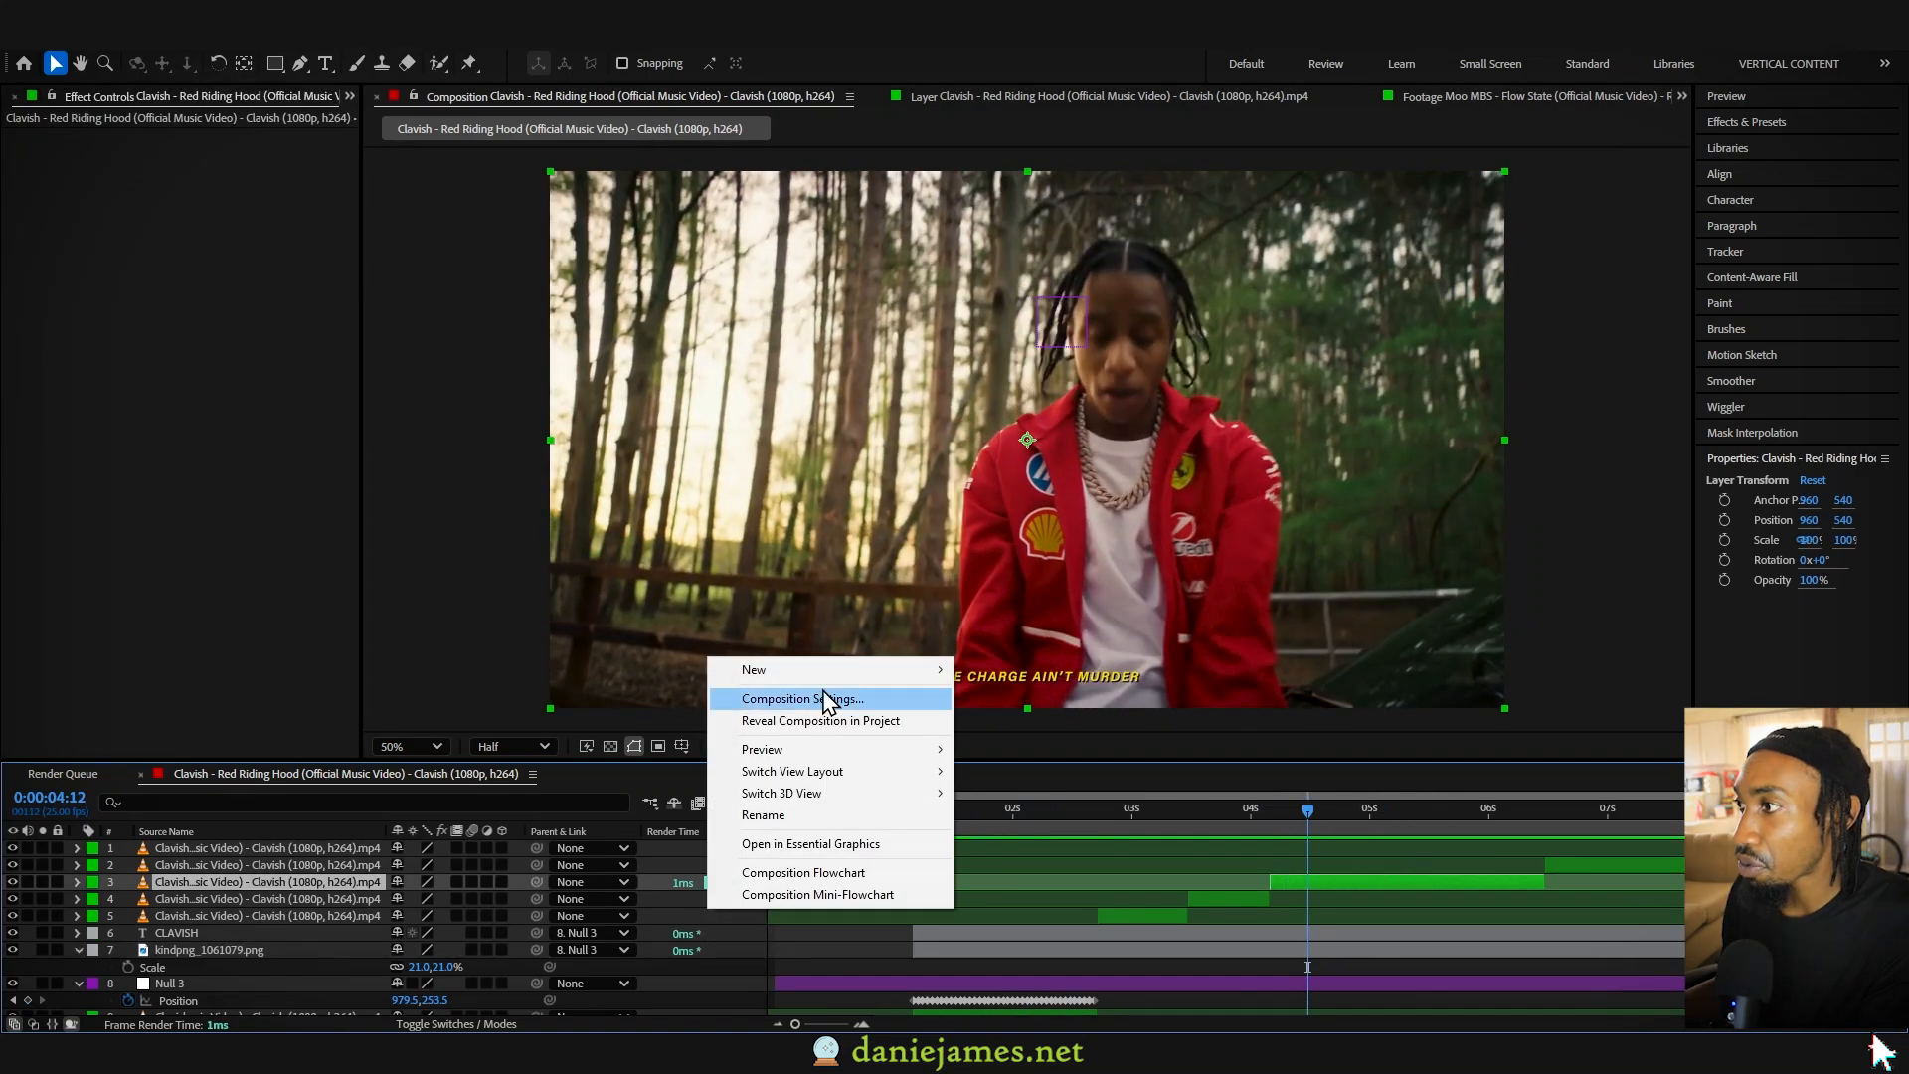
mouse_move(809, 669)
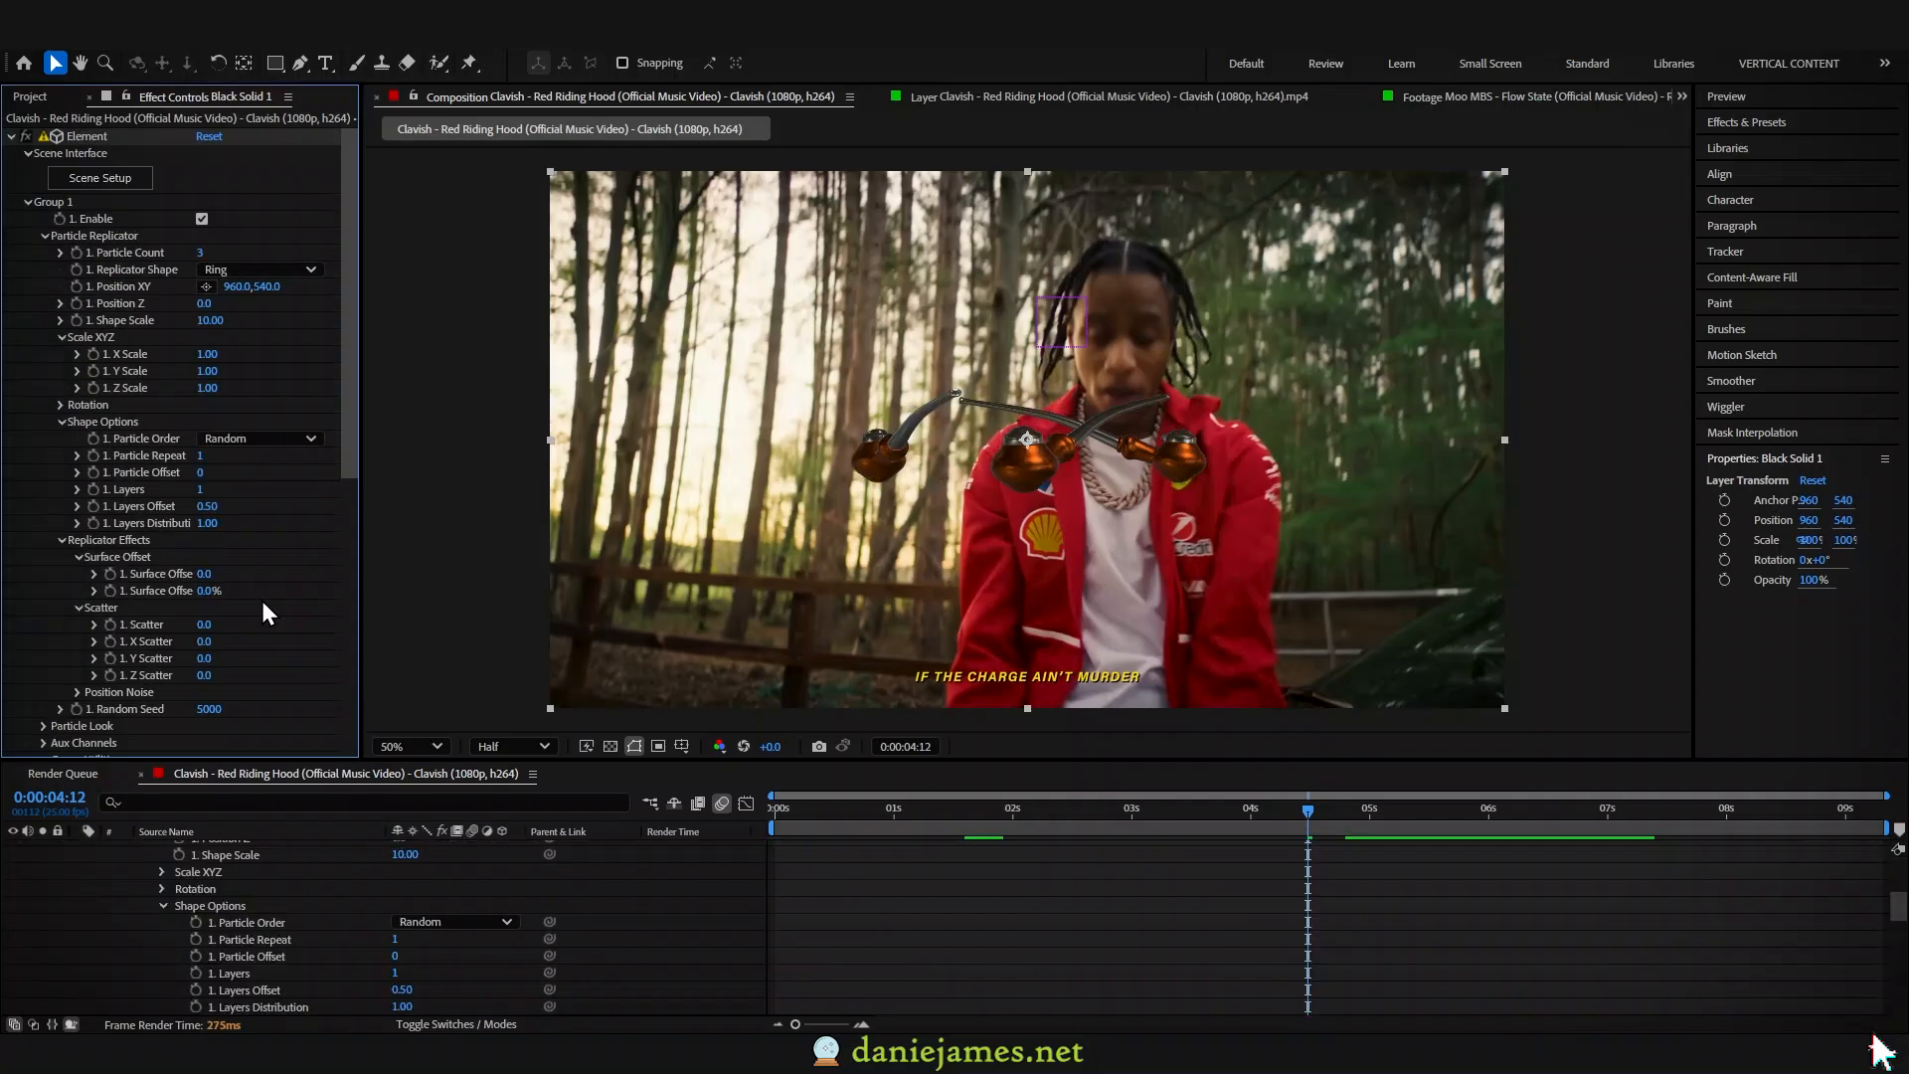
scroll(108, 525, "up", 5)
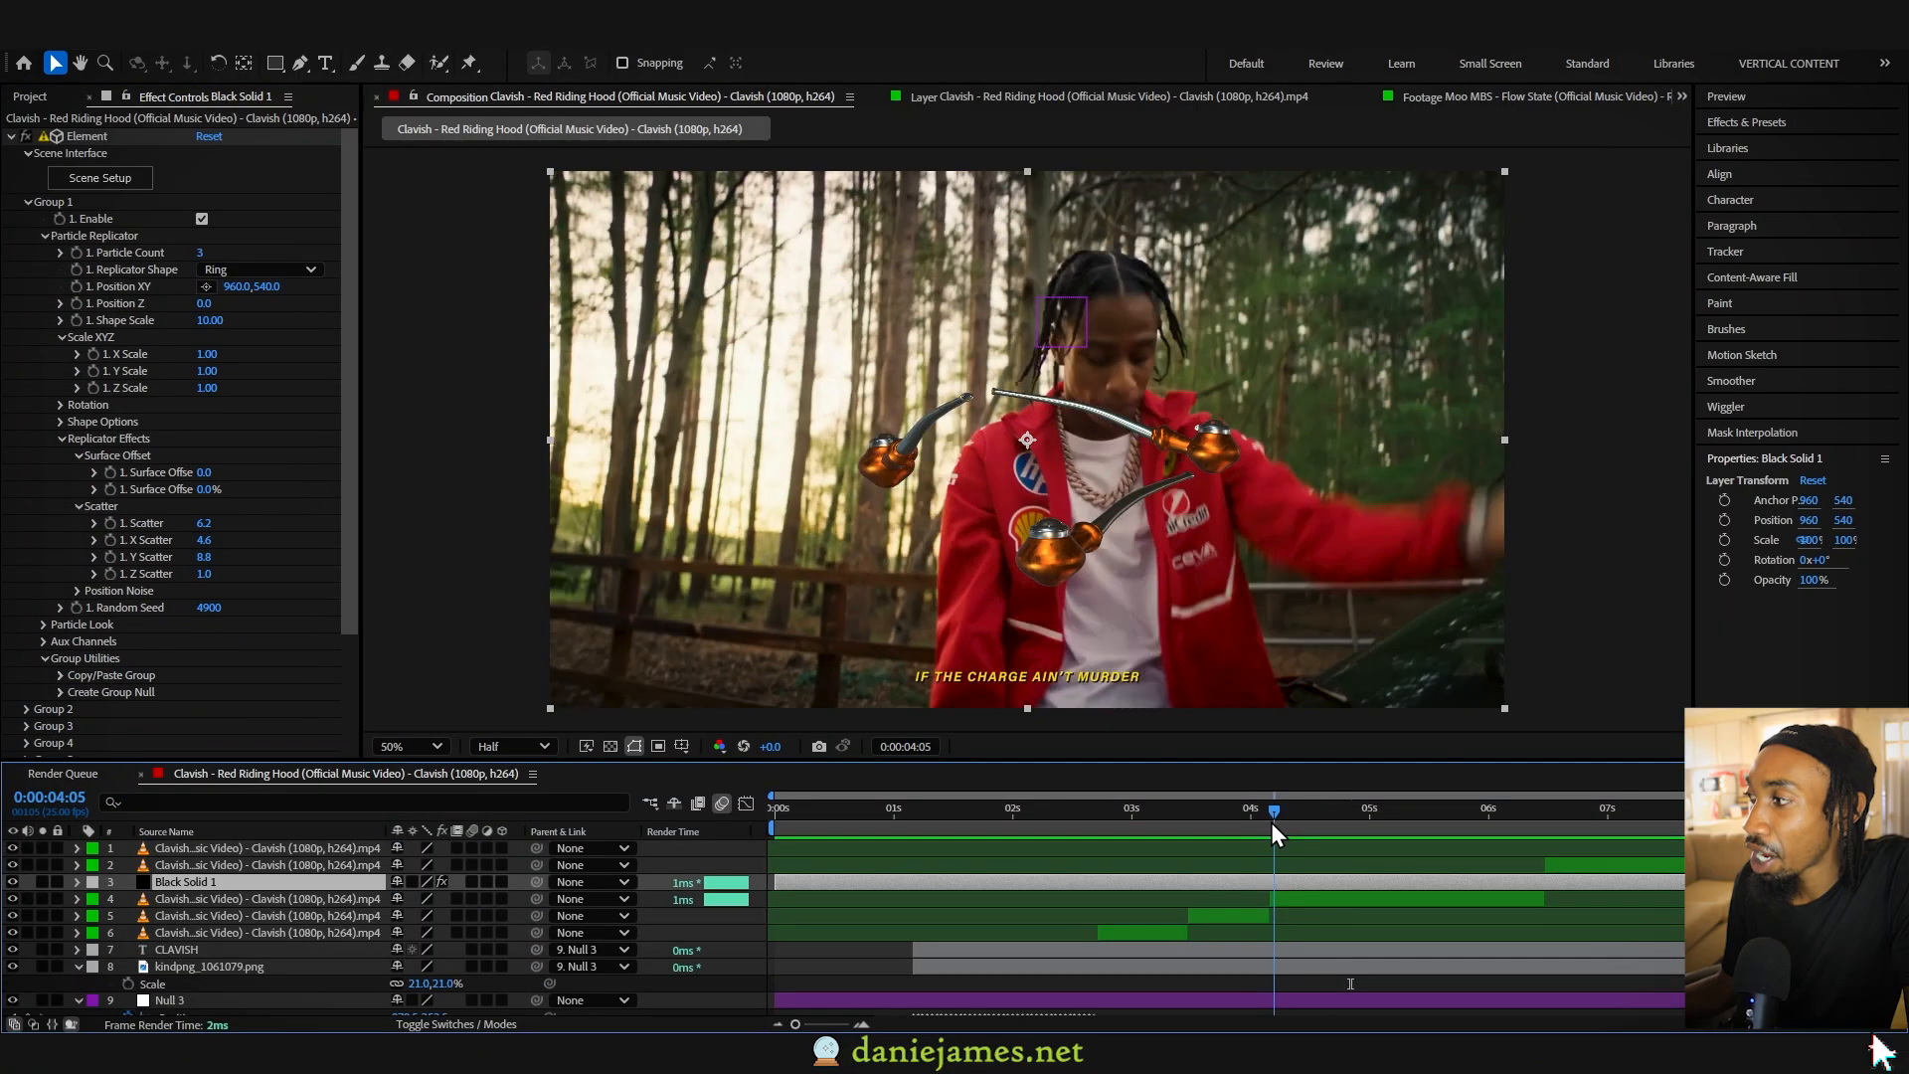
left_click_drag(1270, 821, 1360, 825)
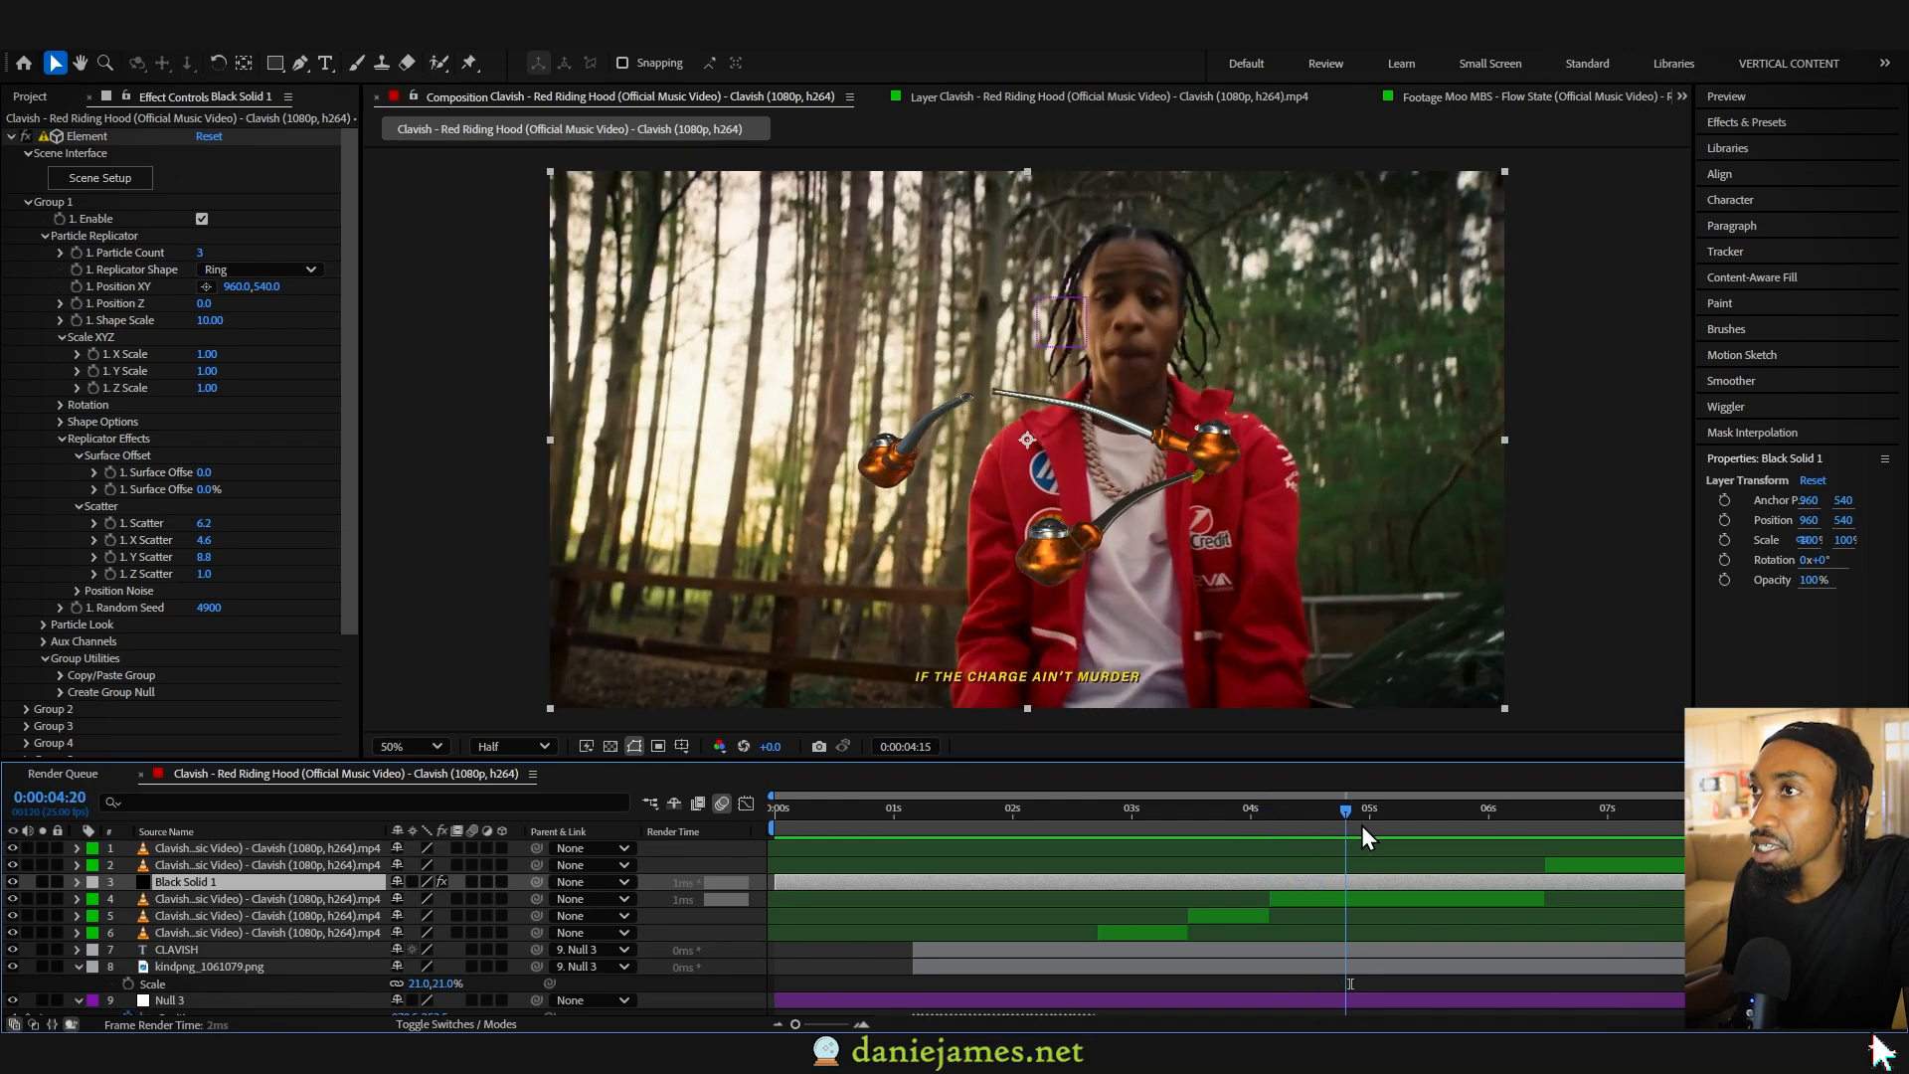
- Try turning the pipes around the Y axis to 147°, and keyframe Group 1 Y Rotation at 0°
left_click(59, 404)
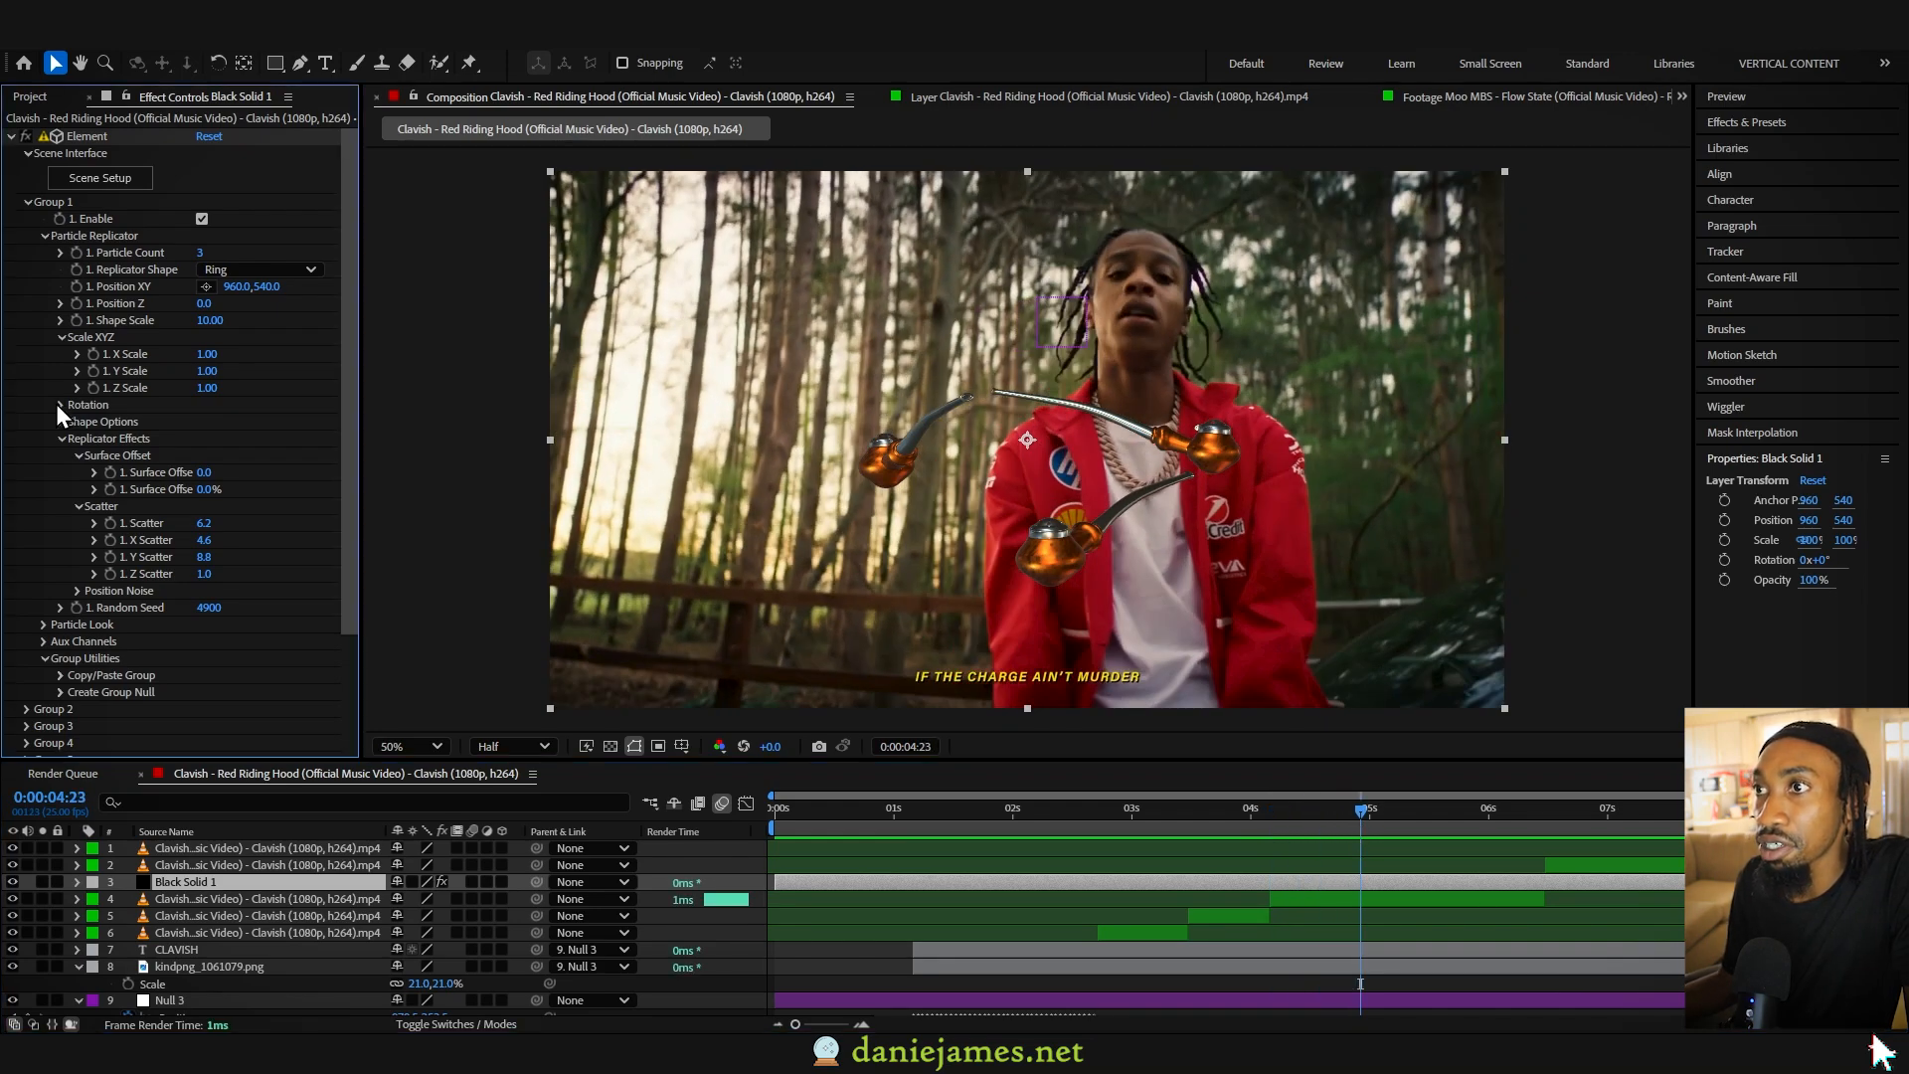
left_click_drag(217, 438, 371, 442)
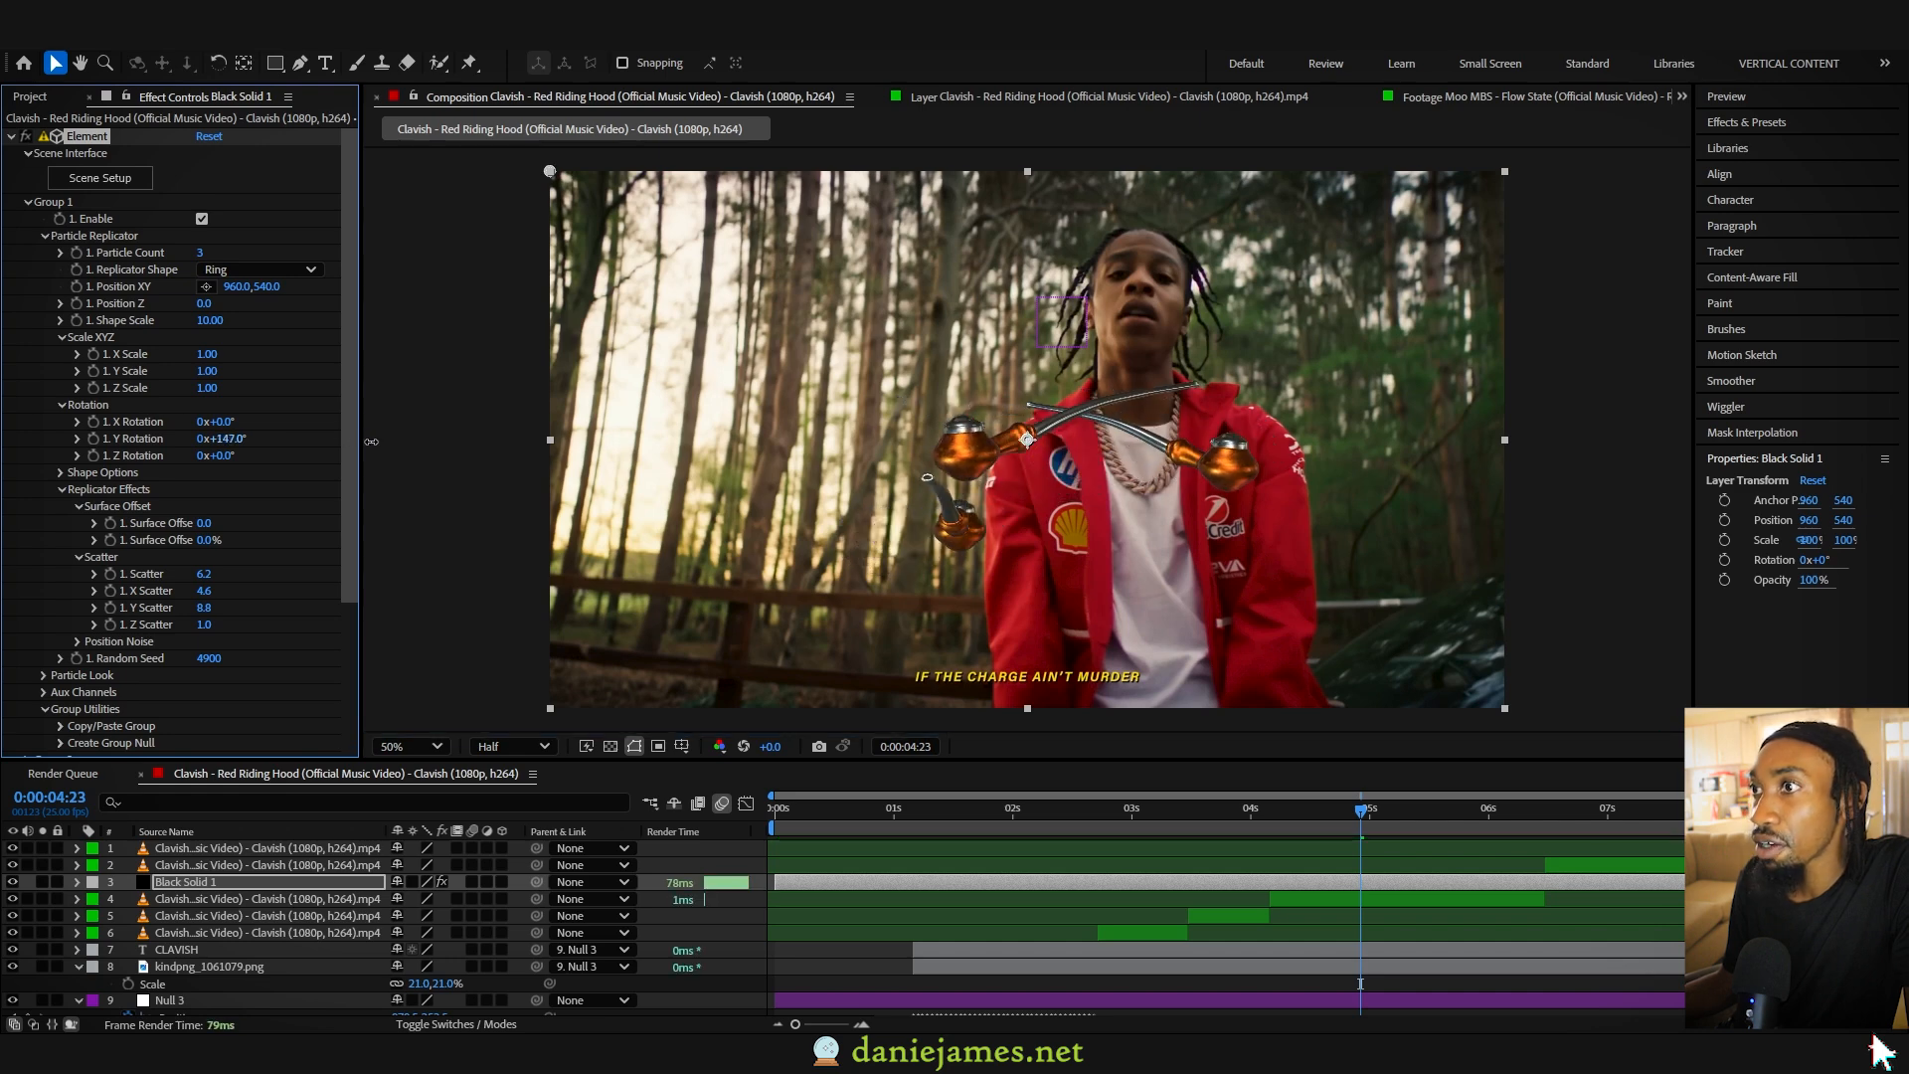
left_click_drag(223, 438, 227, 441)
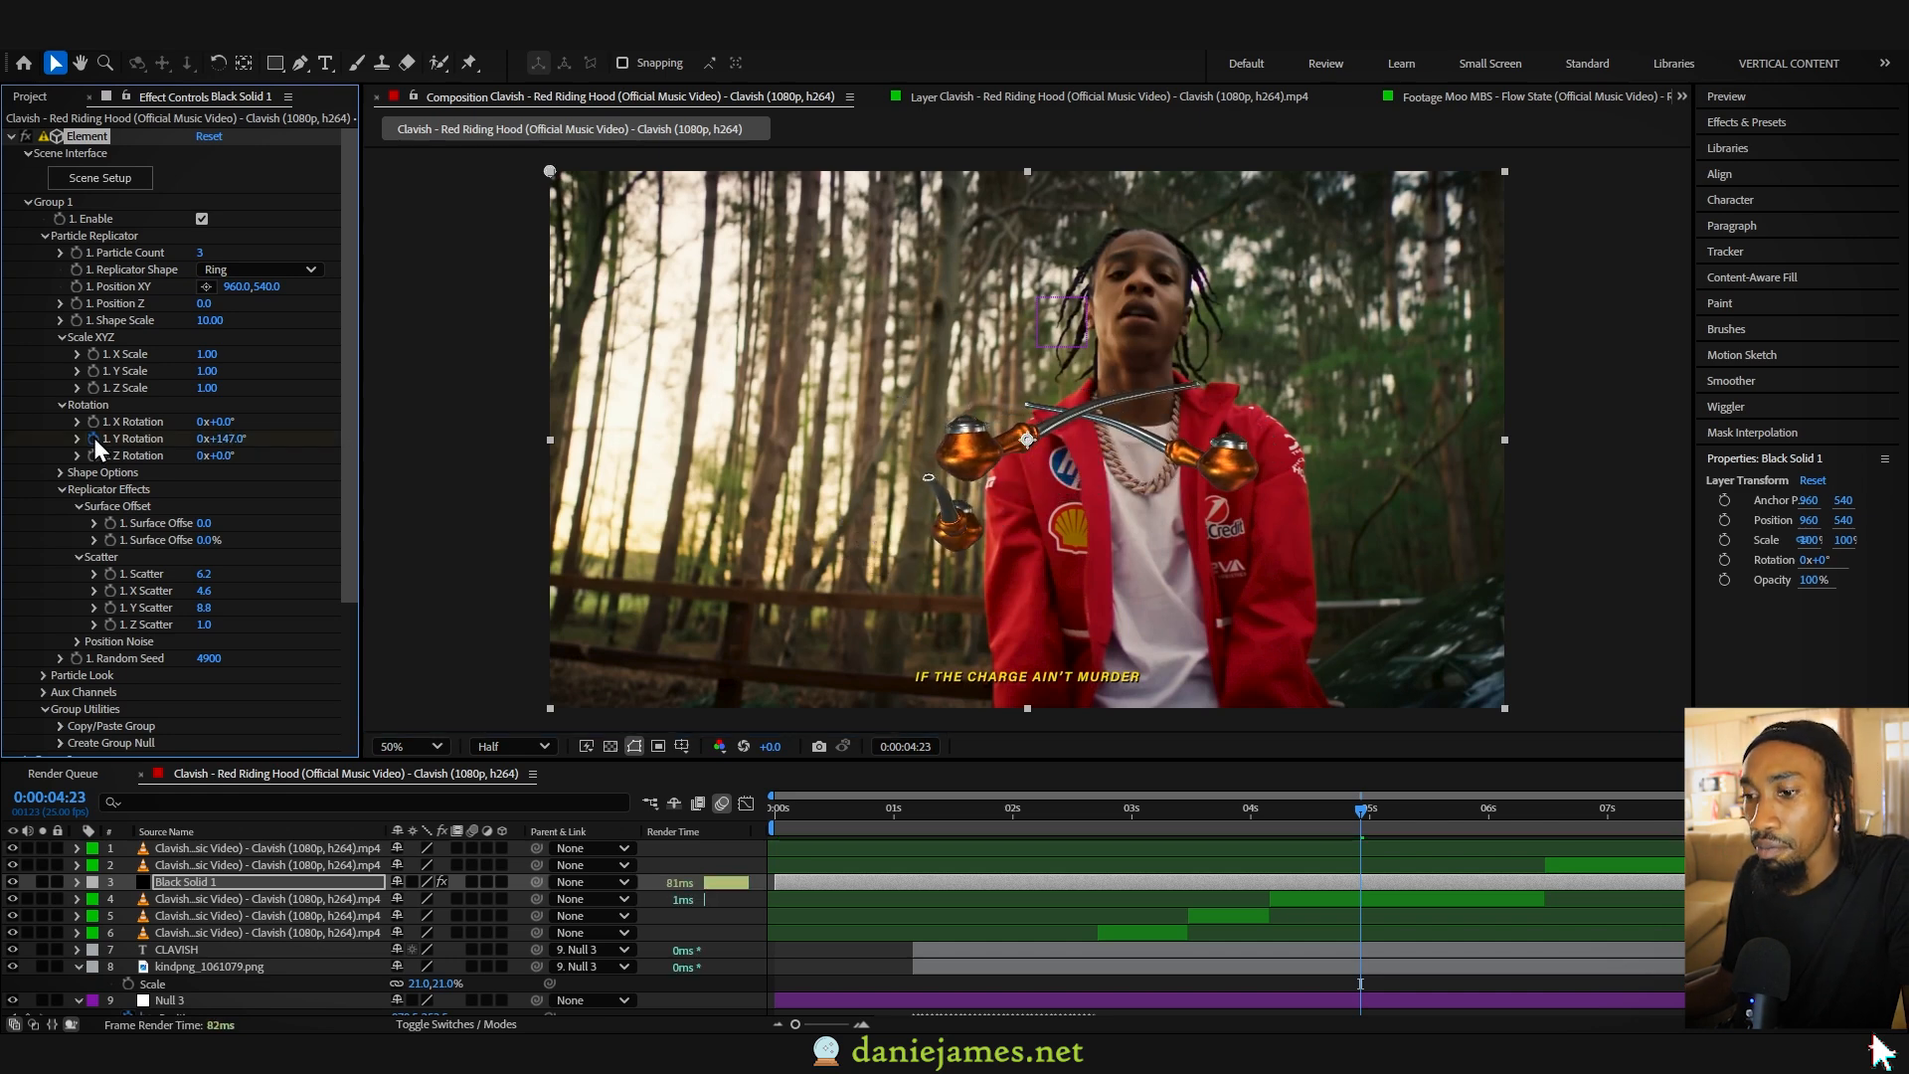
left_click(229, 439)
type("0")
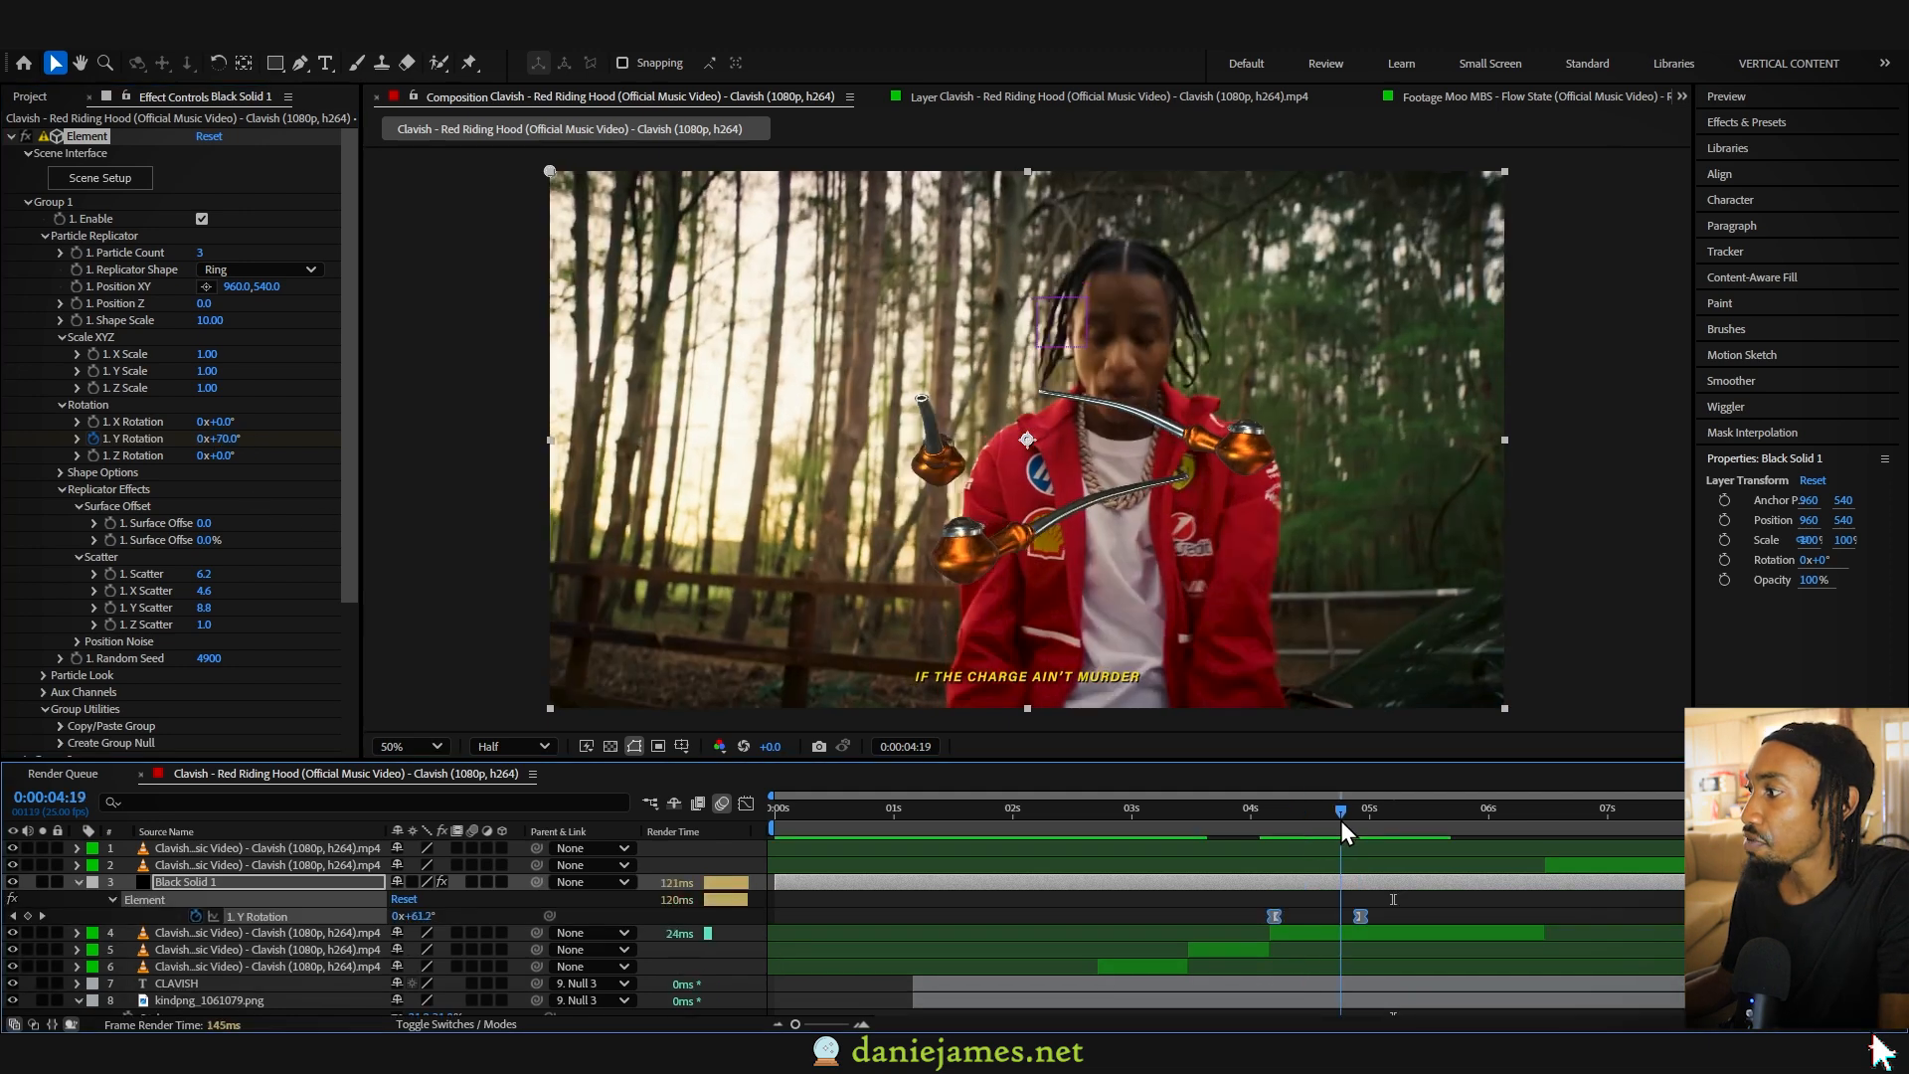
- Edit the Y Rotation keyframe value at 0:00:04:23 and scrub through the clip to check the pipes' spin
left_click_drag(1340, 820, 1360, 822)
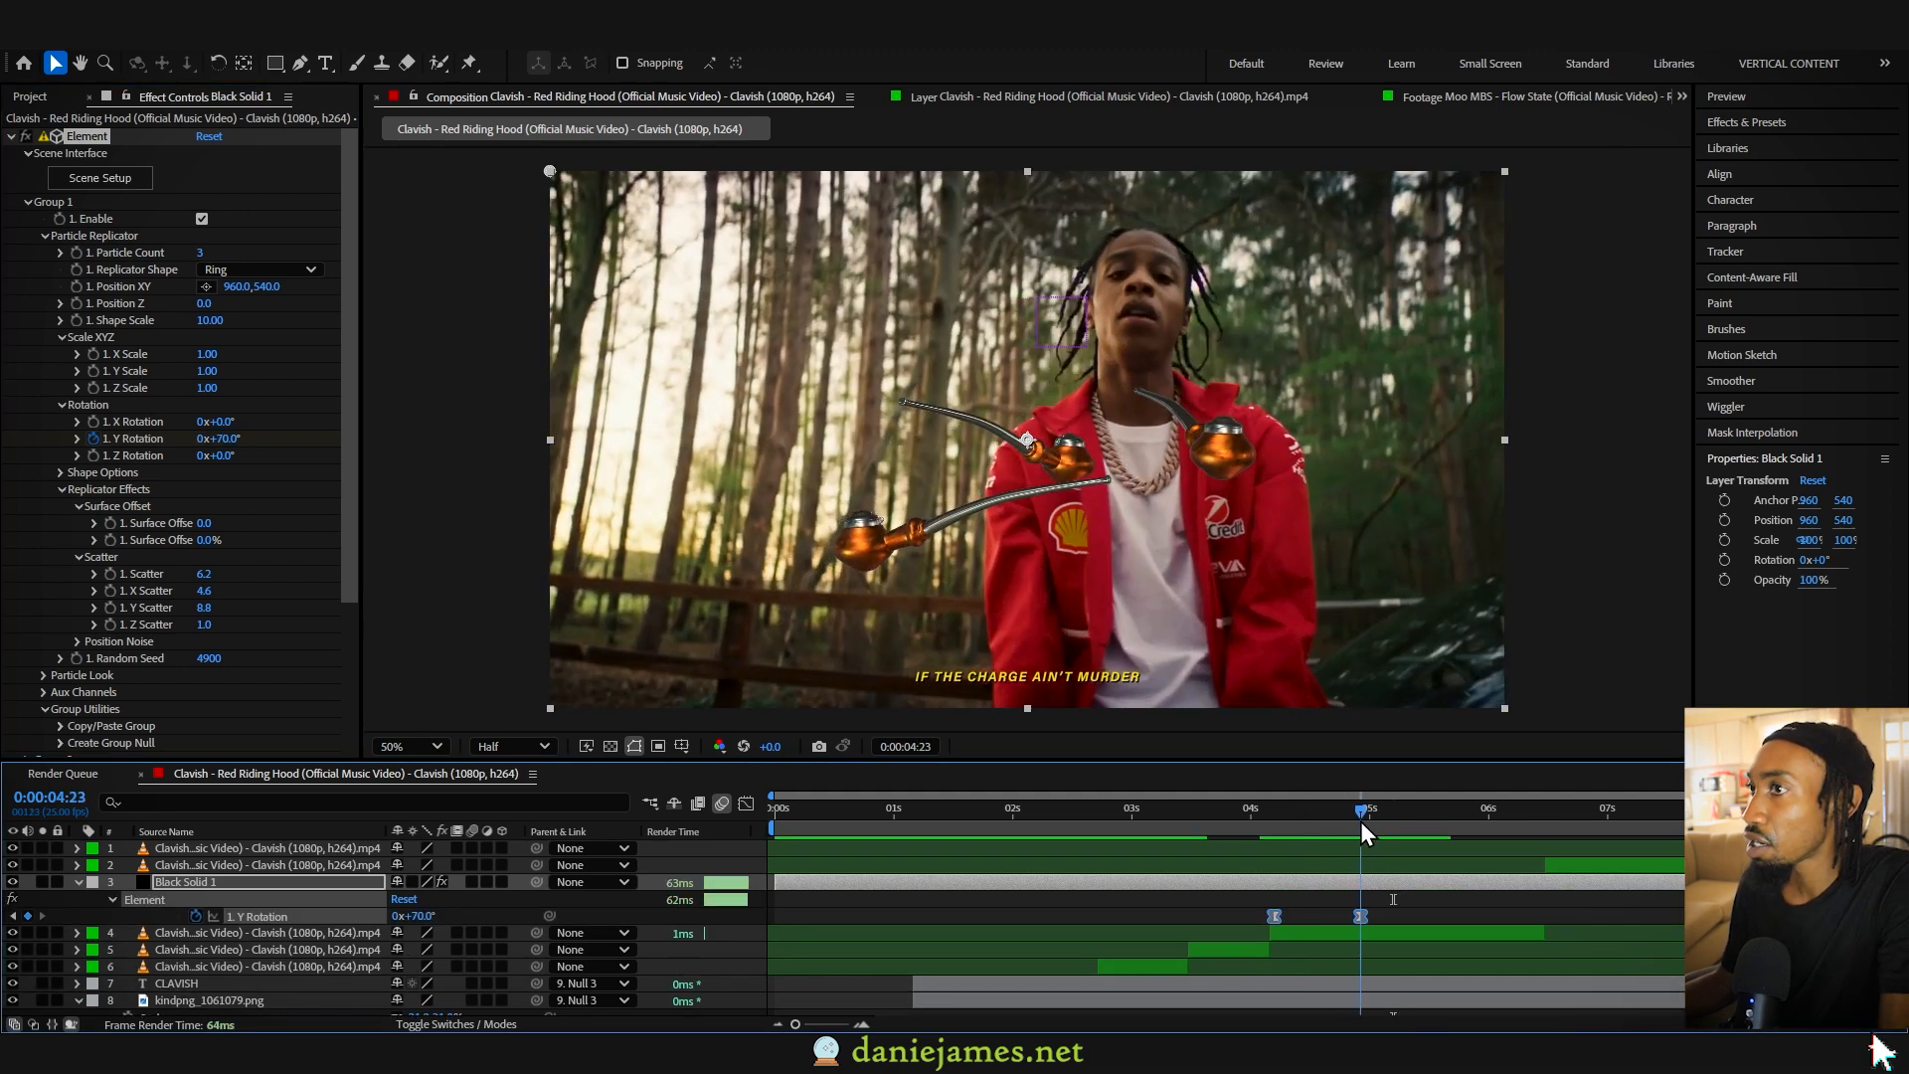
left_click(220, 439)
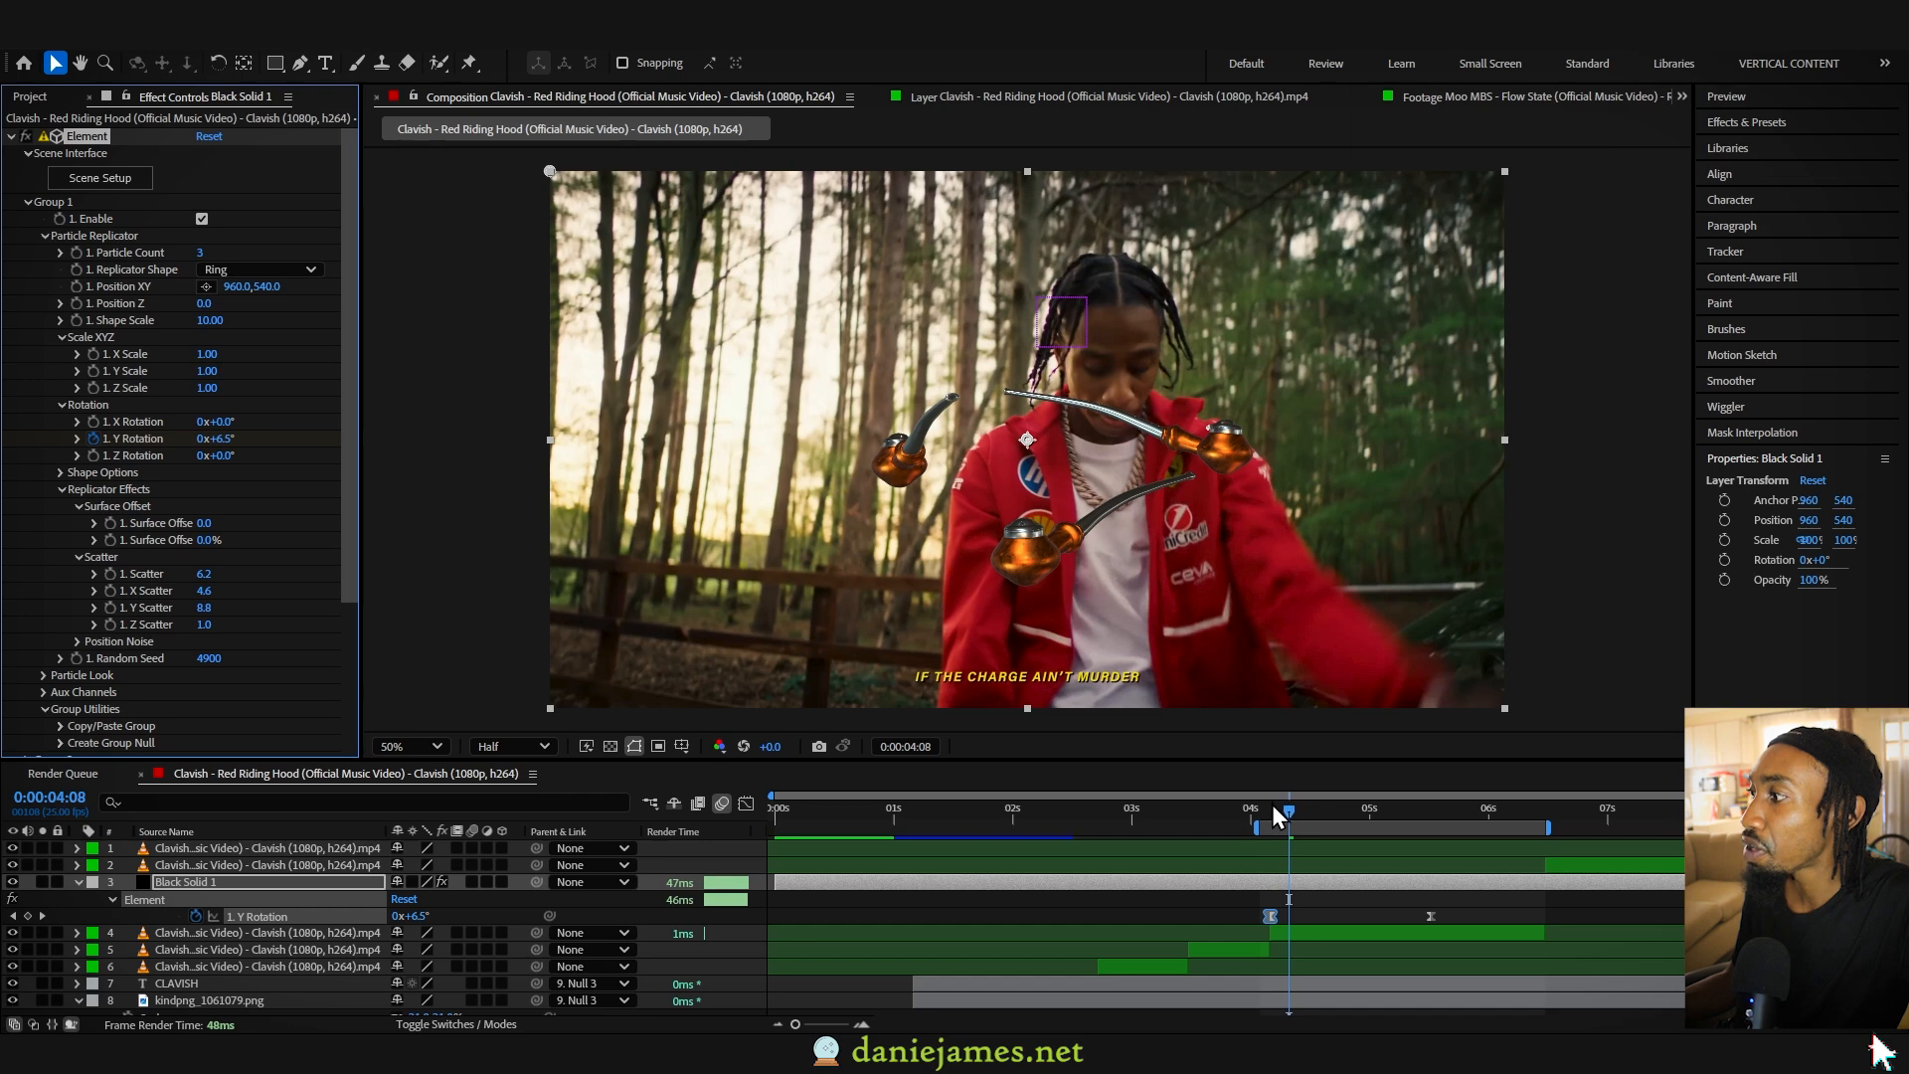
left_click_drag(1273, 803, 1345, 818)
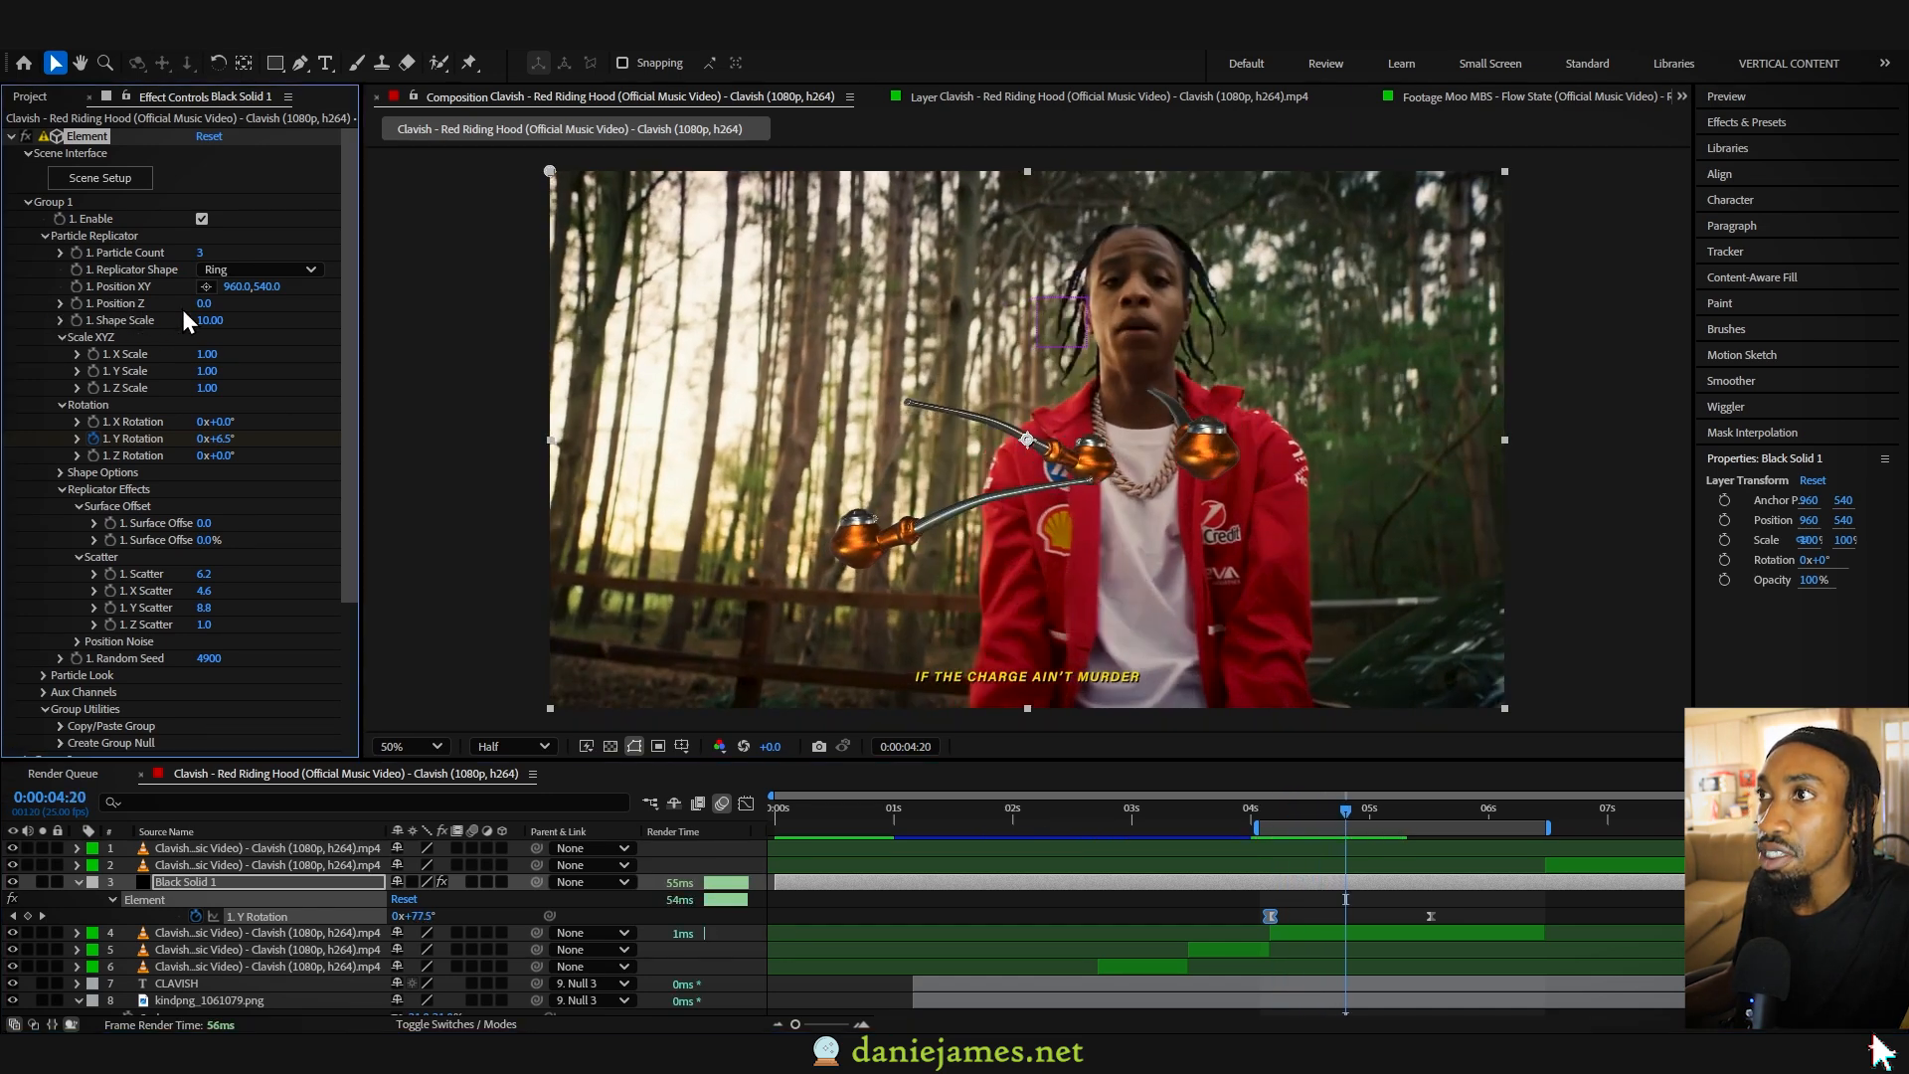
- Try bringing the pipes closer with a Group 1 Position Z of -2010, and undo the position change
left_click_drag(203, 304, 4, 300)
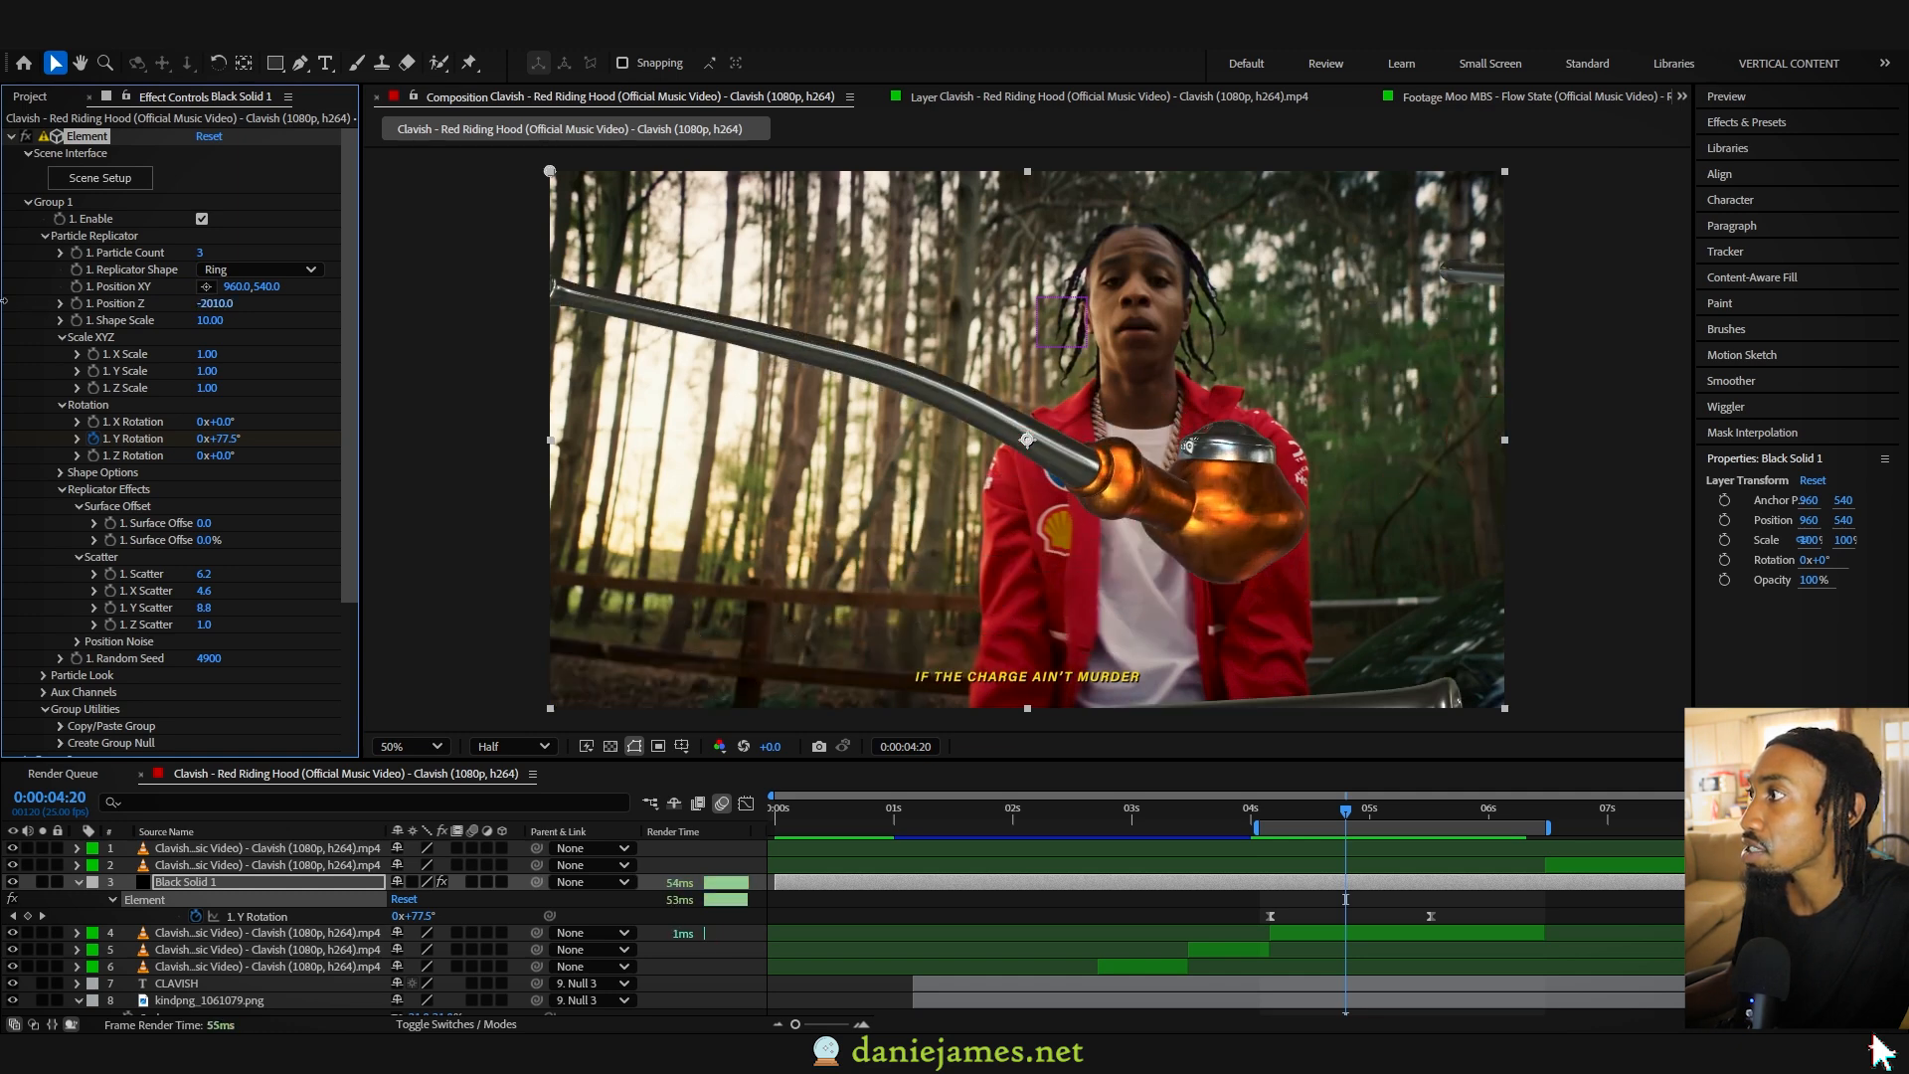
mouse_move(230, 291)
left_mouse_down()
mouse_move(572, 292)
mouse_move(242, 302)
left_mouse_up()
key("ctrl+z")
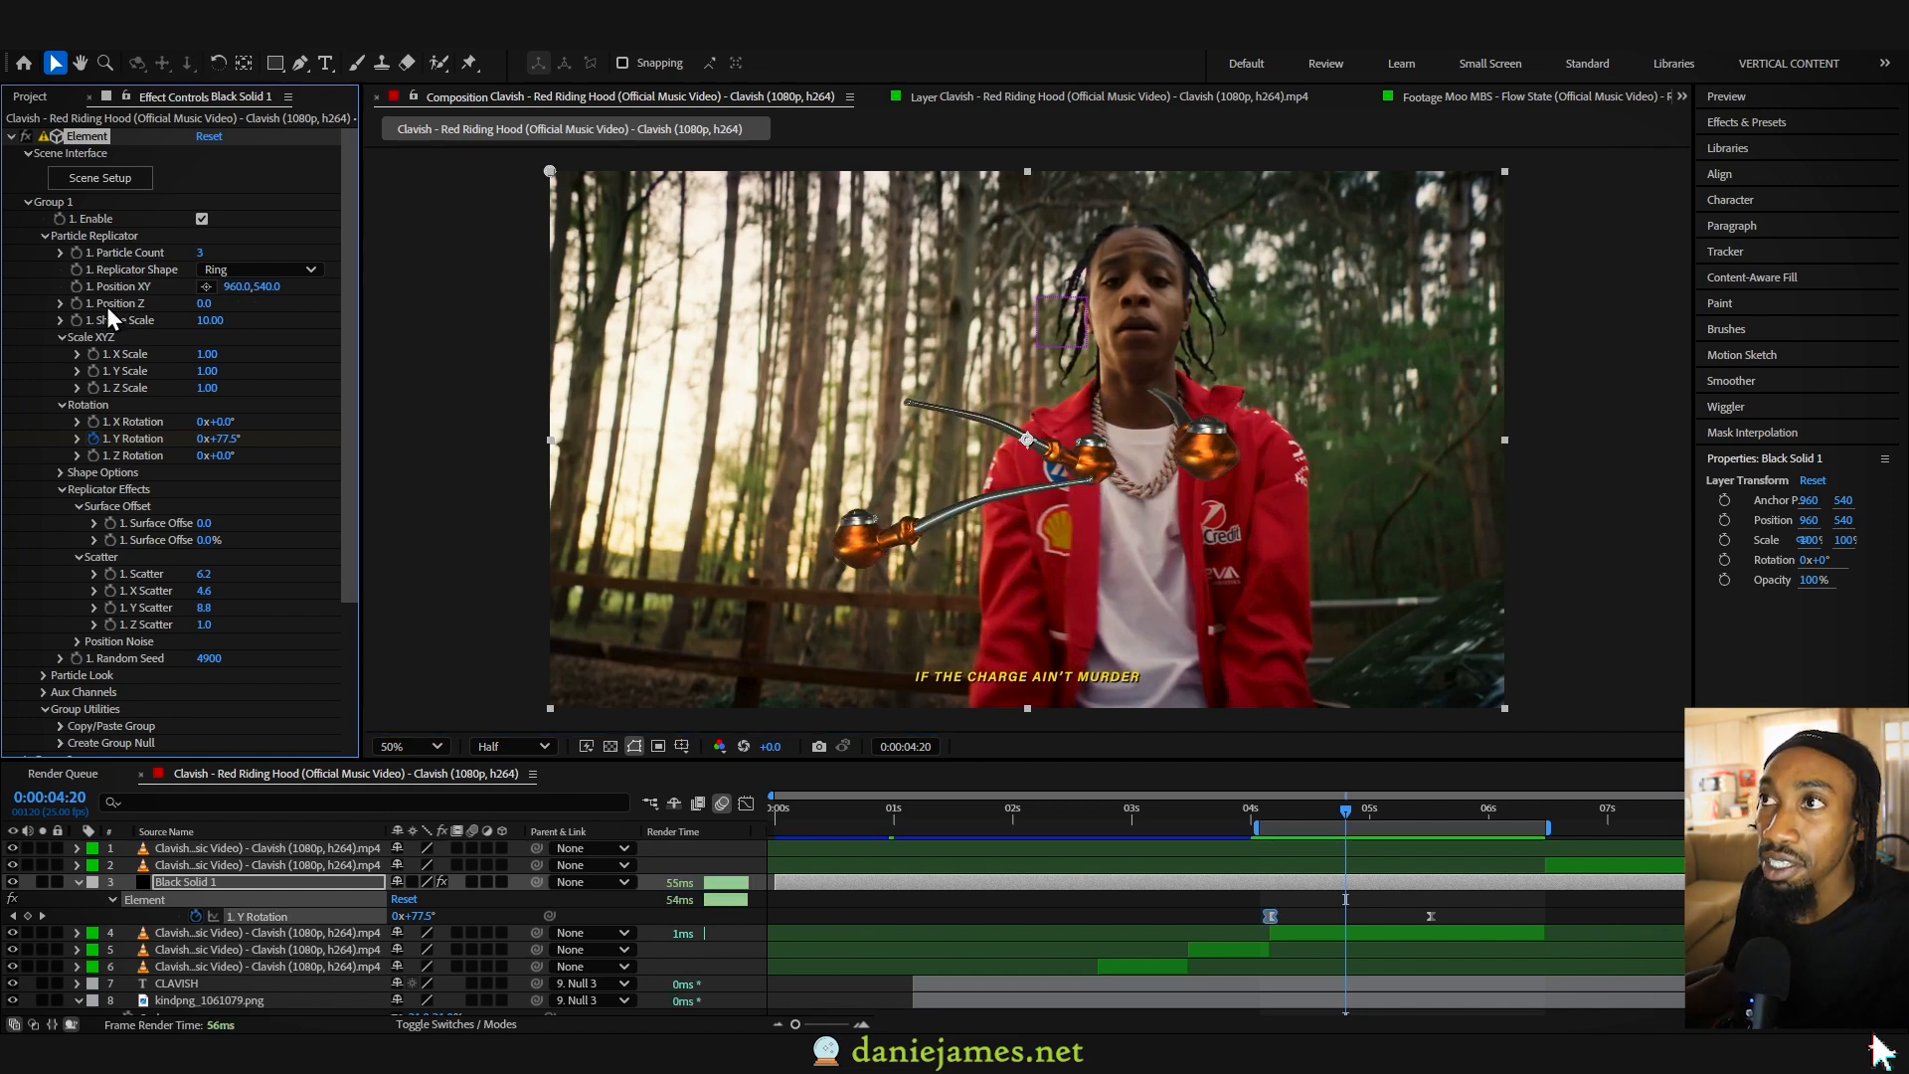
- Create a group null for Element's Group 1 and place it directly above Black Solid 1 in the layer order
left_click(45, 237)
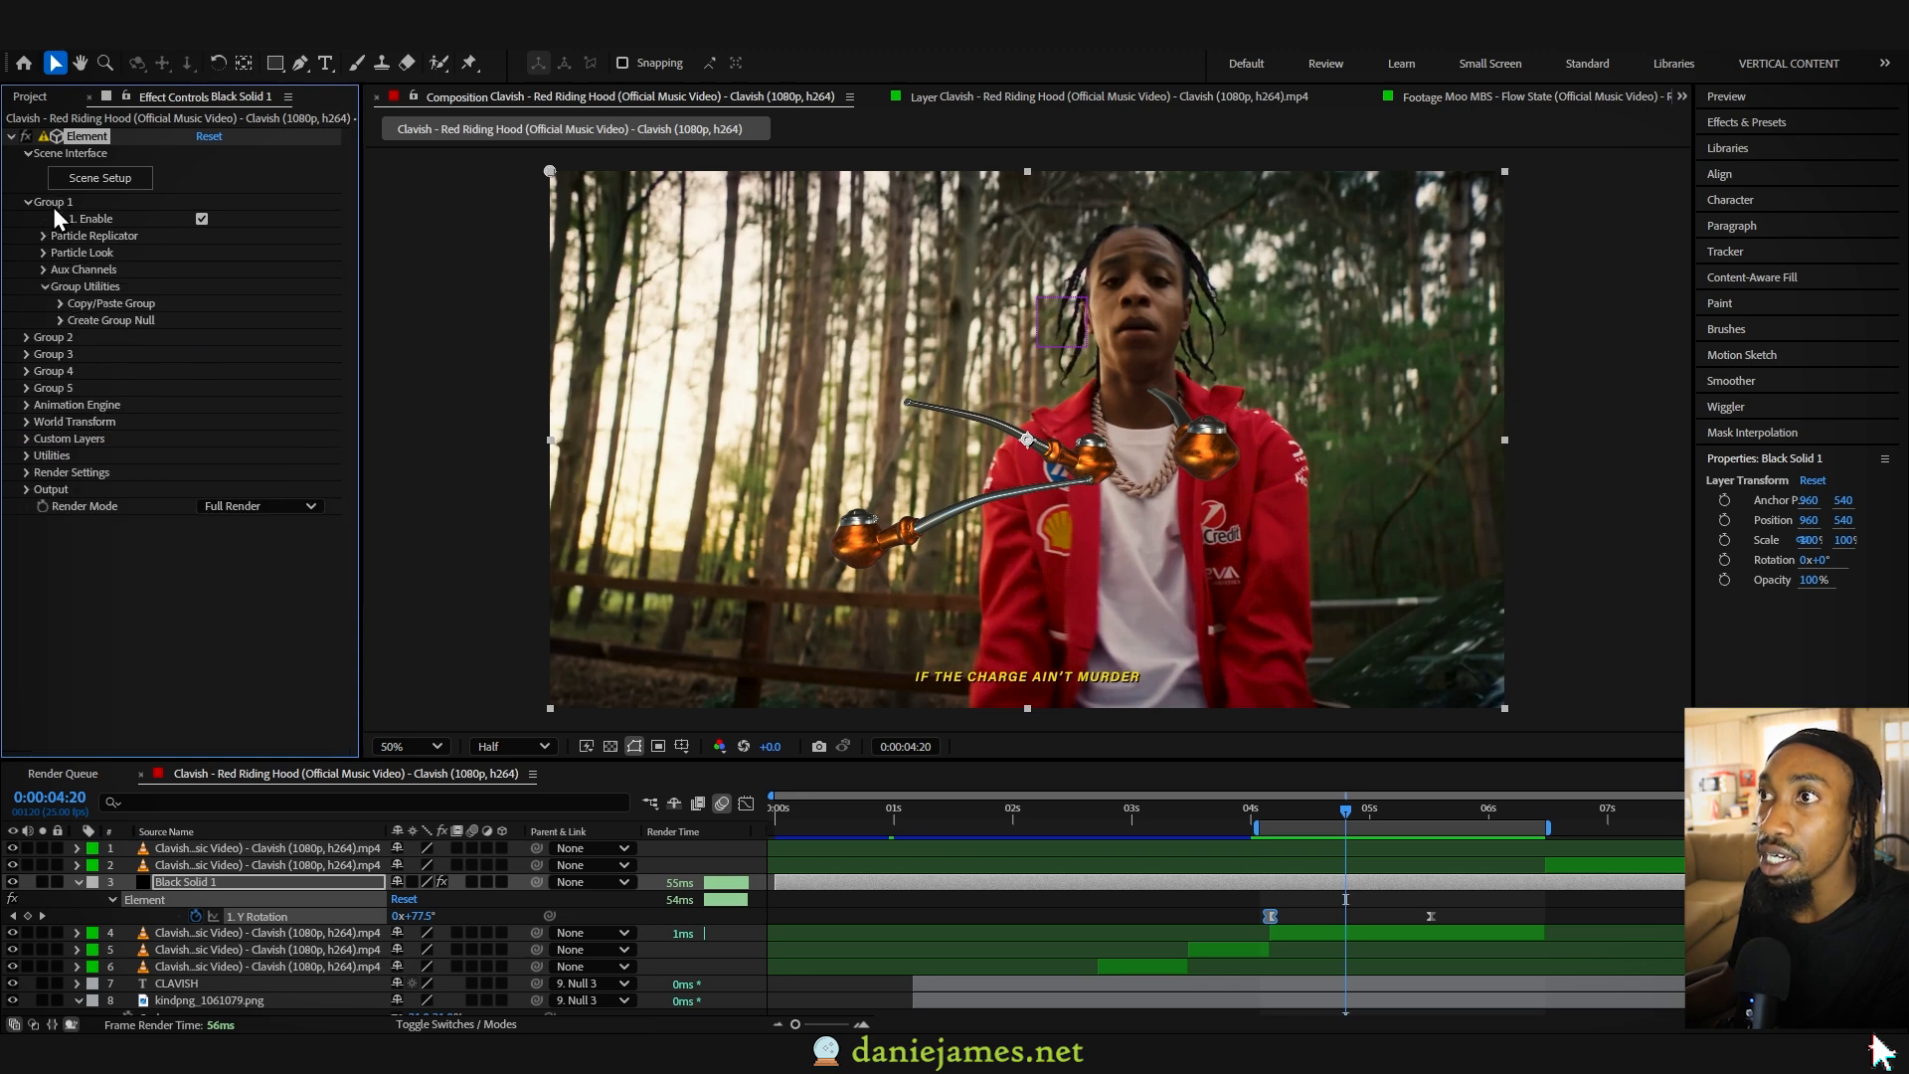
left_click(61, 320)
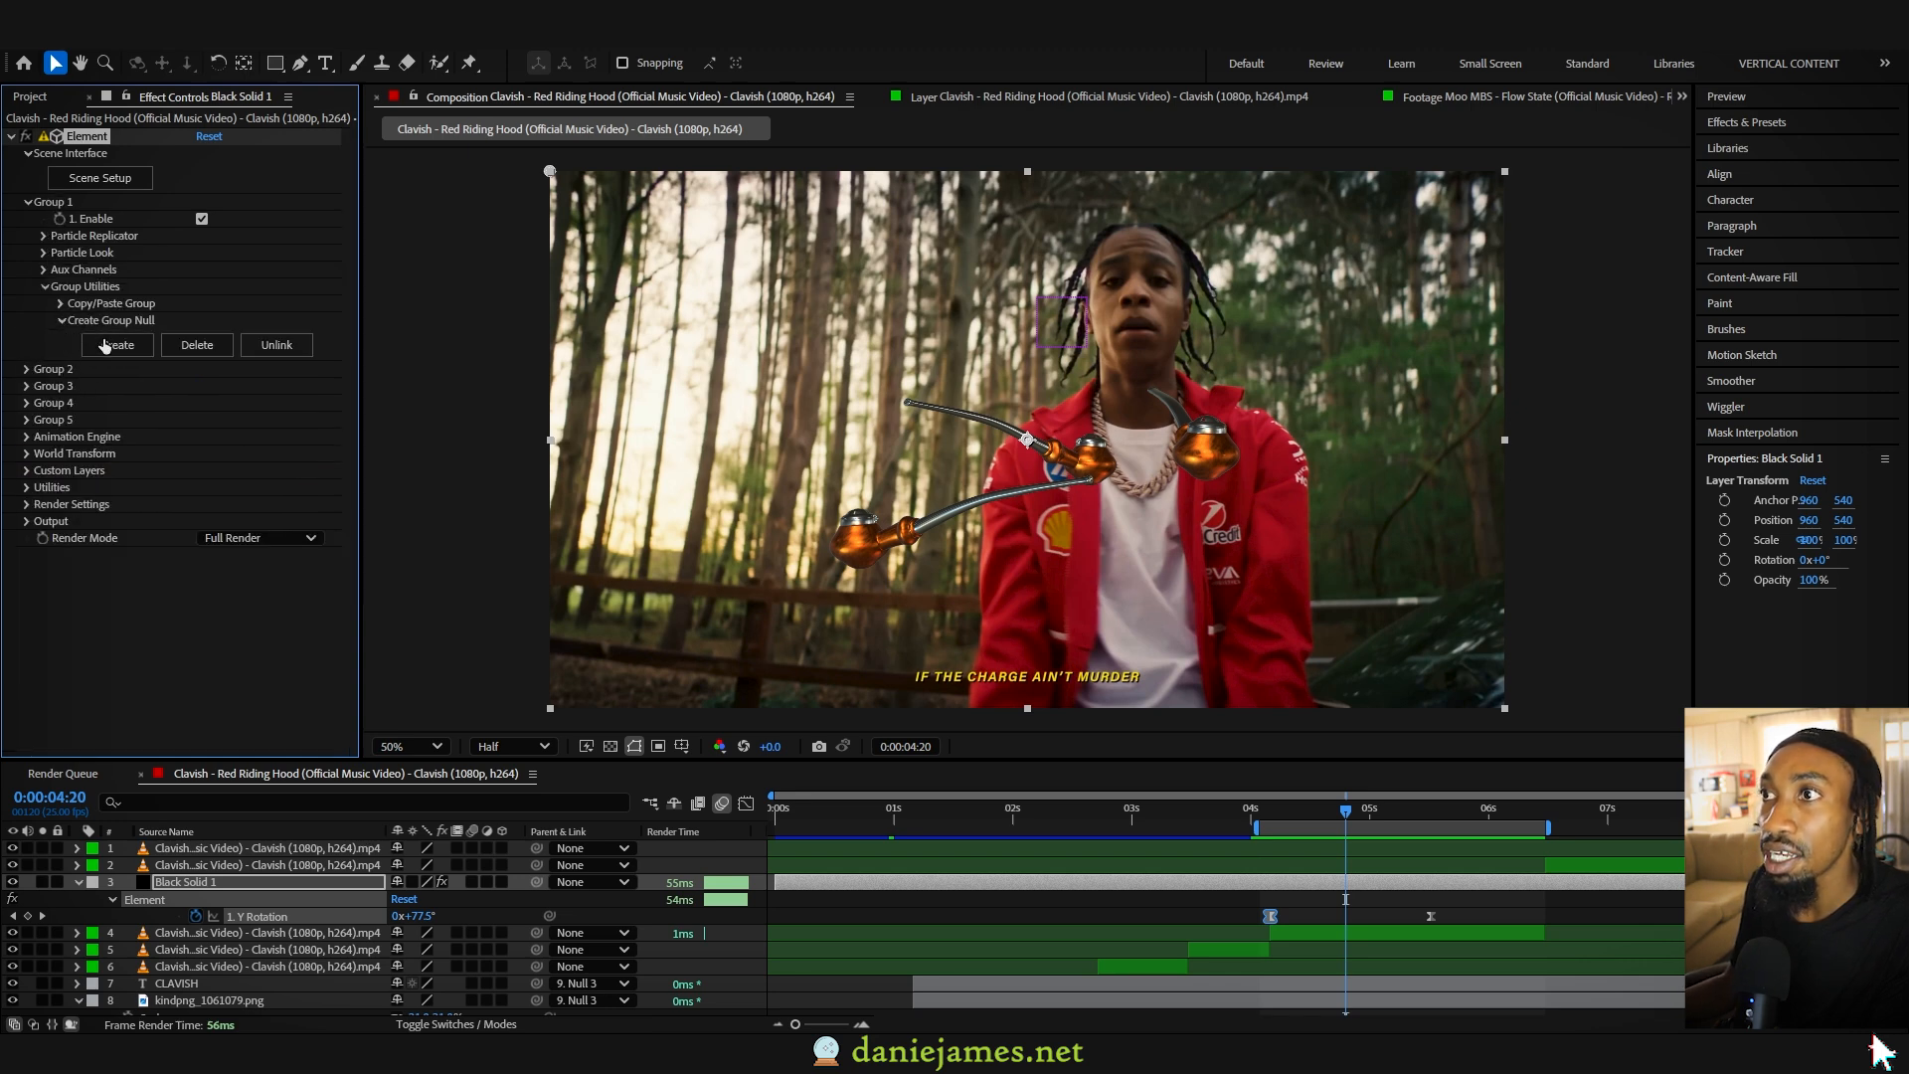
left_click(117, 345)
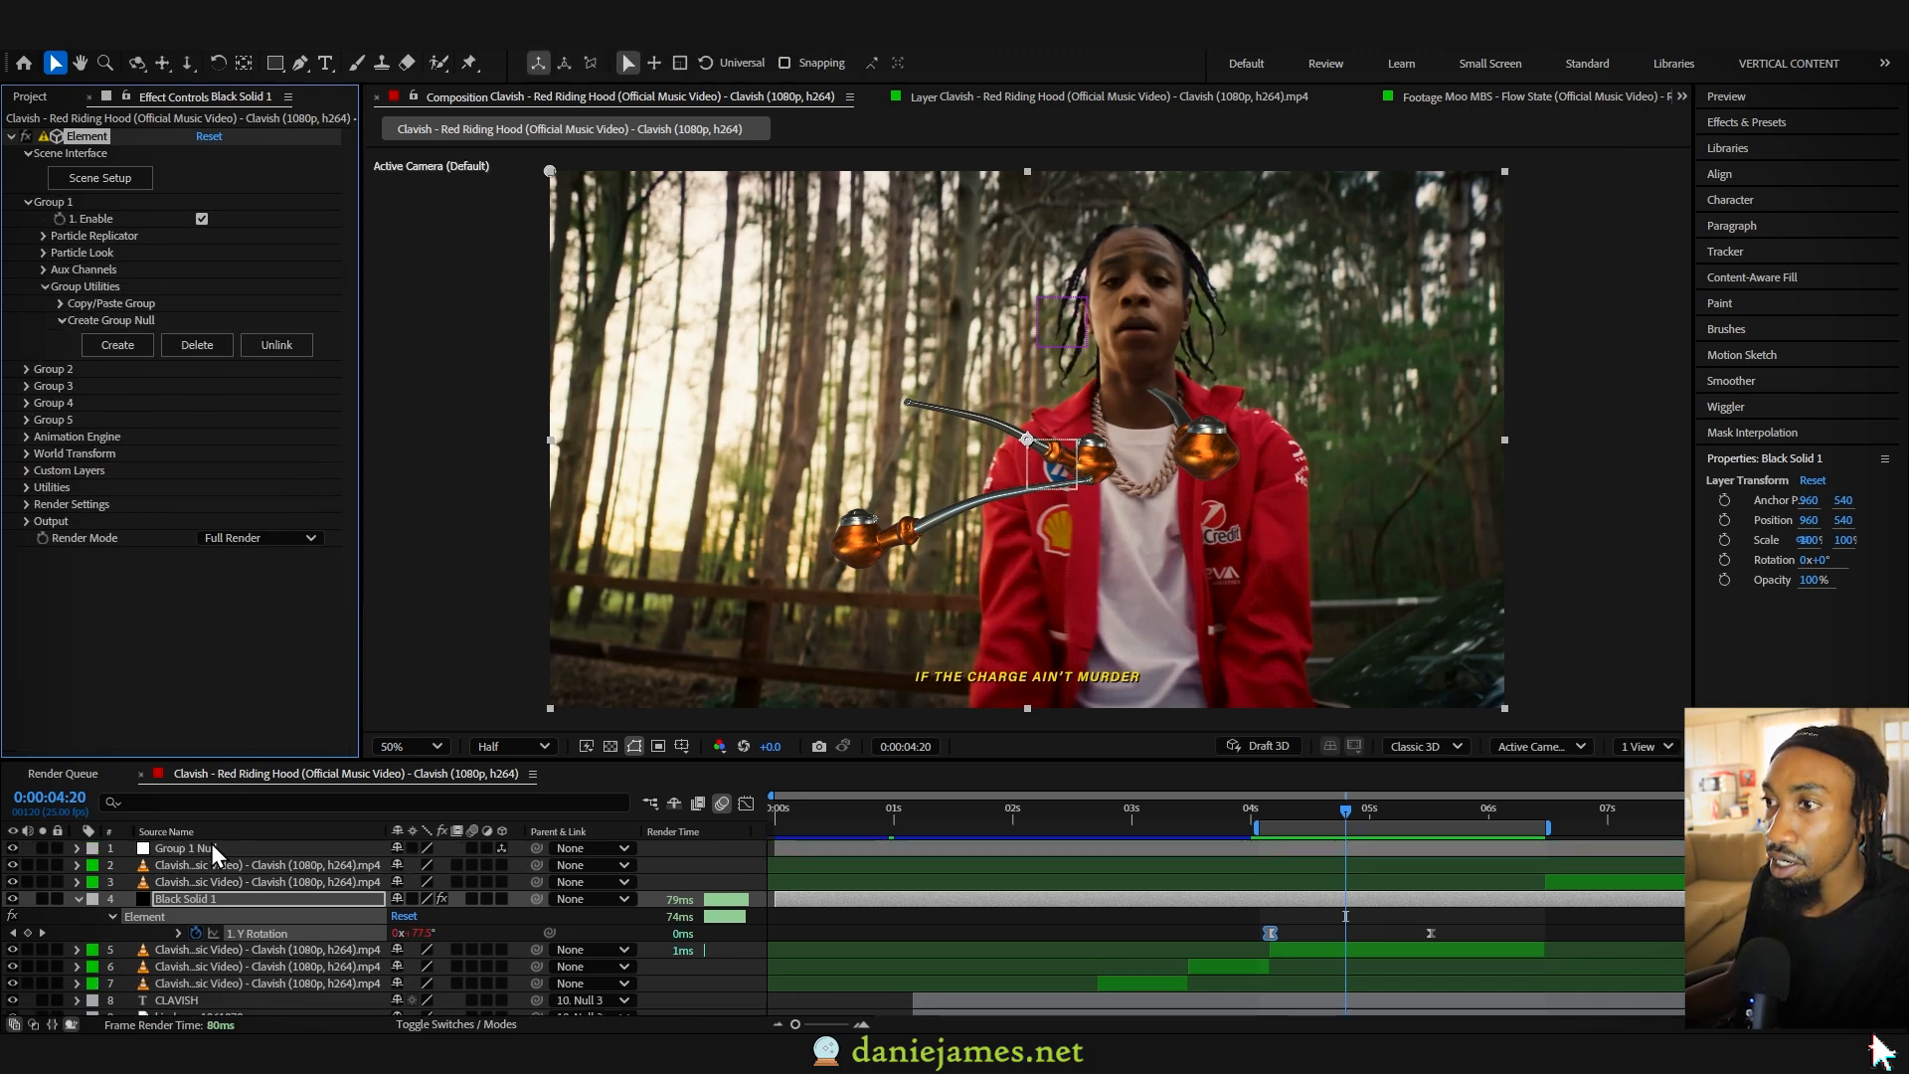
left_click_drag(208, 850, 222, 885)
- Keyframe the Group 1 Null's Position at 960, 540, 0 and move that keyframe to just after the five-second mark
key("p")
left_click(127, 898)
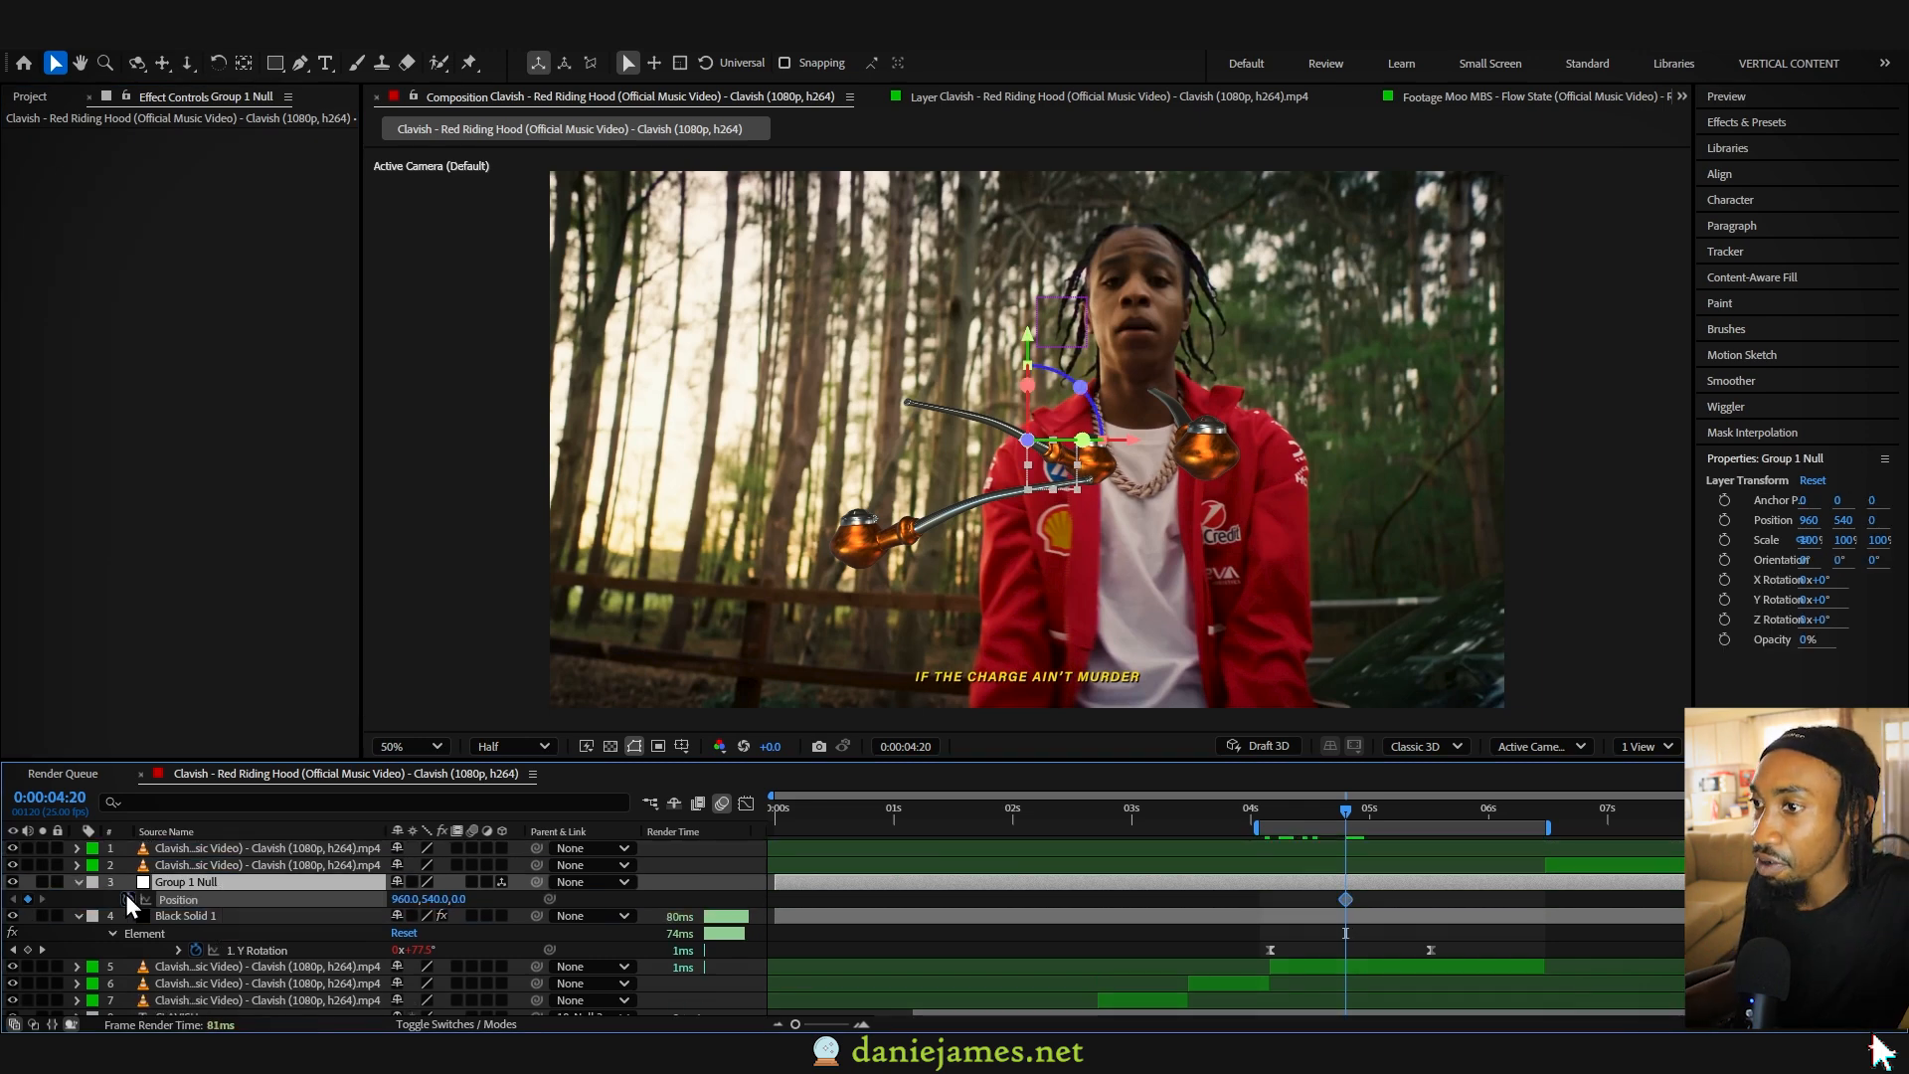
left_click_drag(1376, 899, 1382, 899)
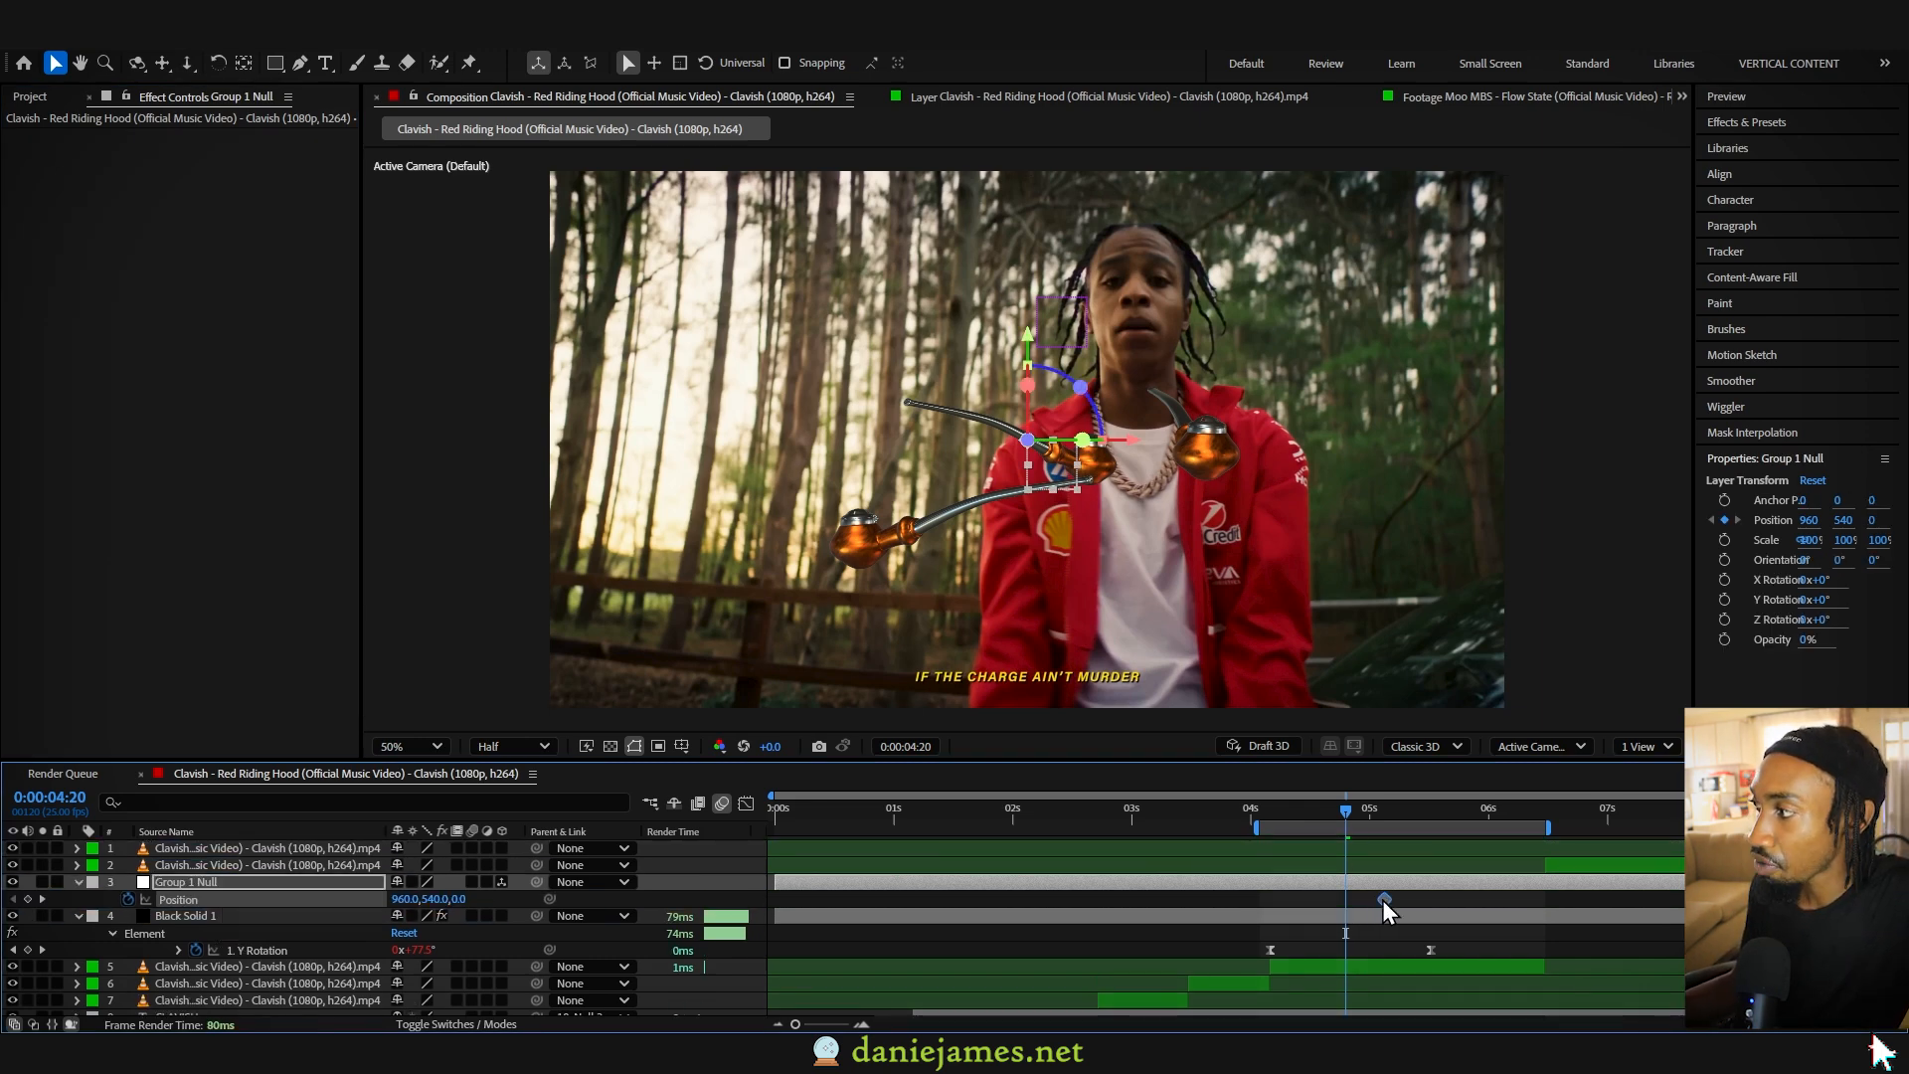
left_click(1378, 811)
- Keyframe the Group 1 Null's starting Position at 577, 540, -3166 near the beginning of the pipes shot and preview the movement
left_click(1281, 816)
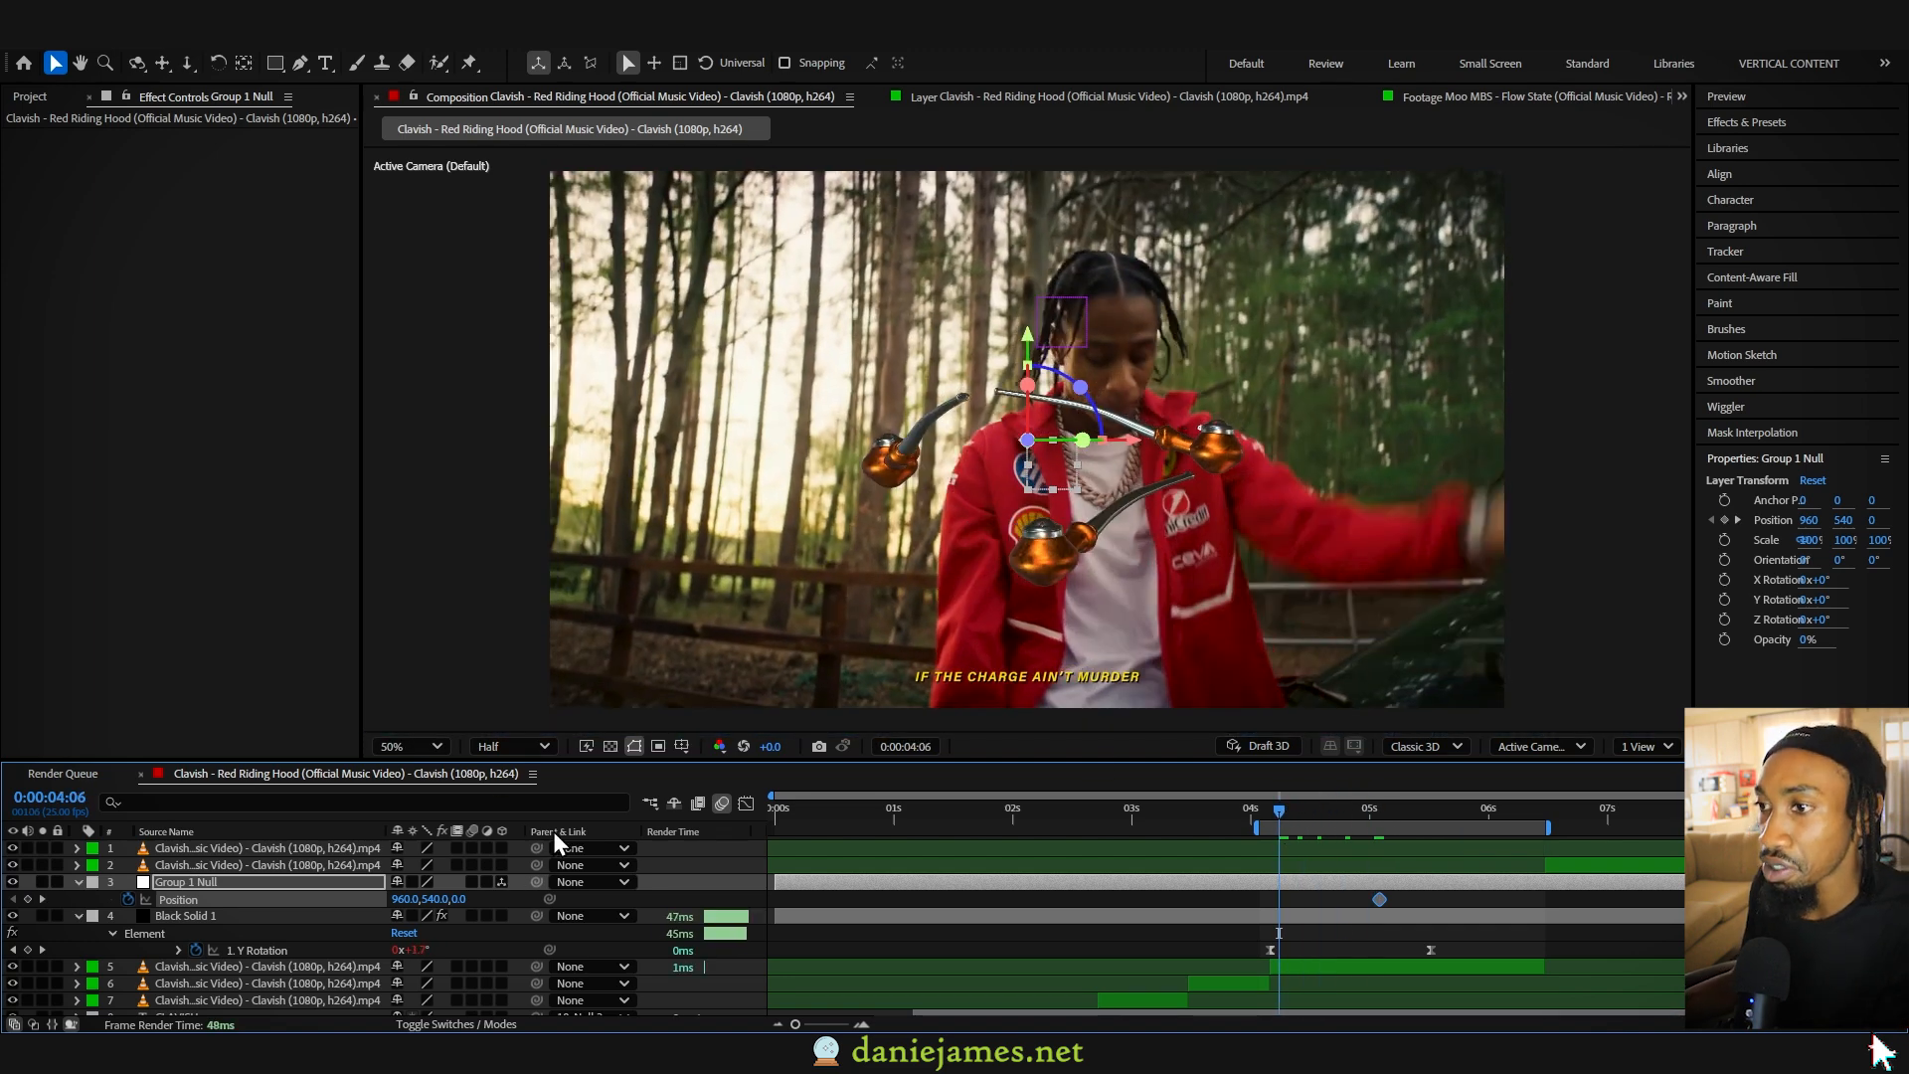
left_click_drag(552, 899, 252, 899)
left_click_drag(462, 899, 304, 903)
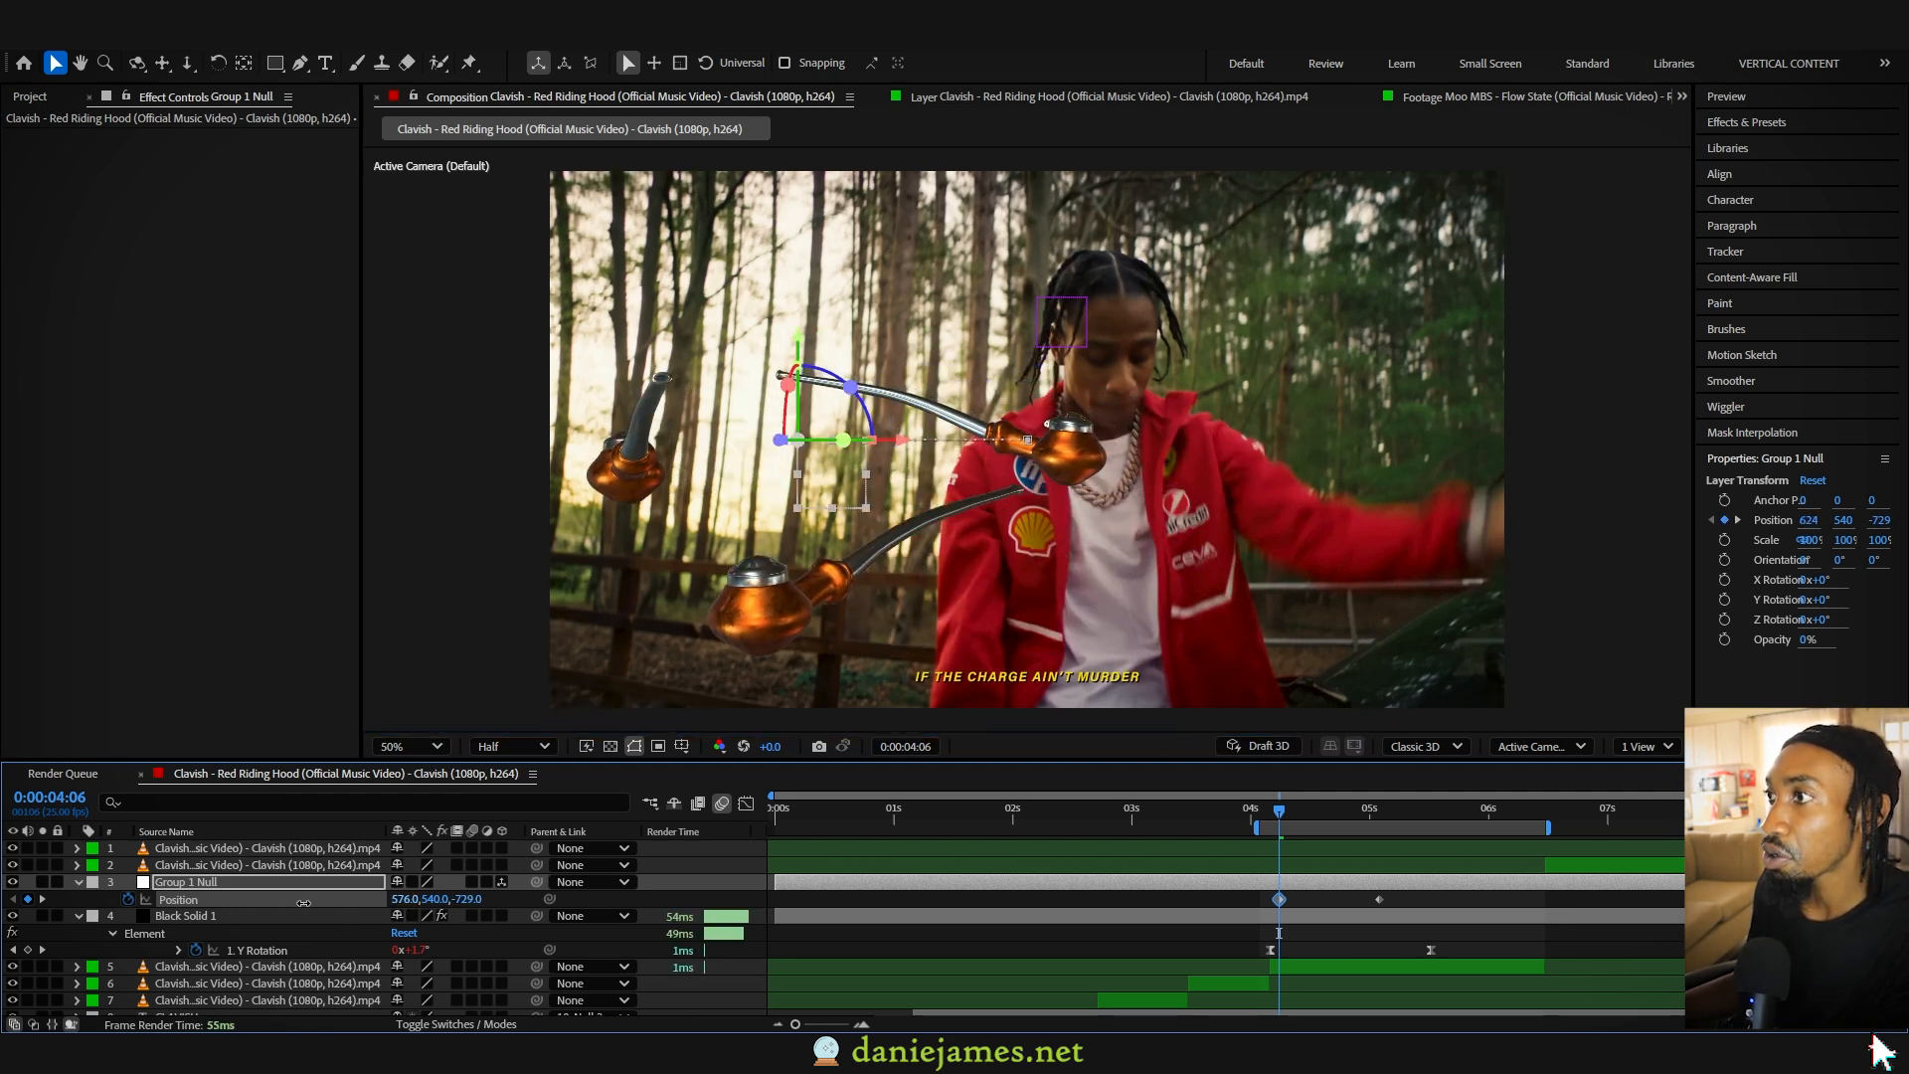
left_click_drag(479, 899, 304, 900)
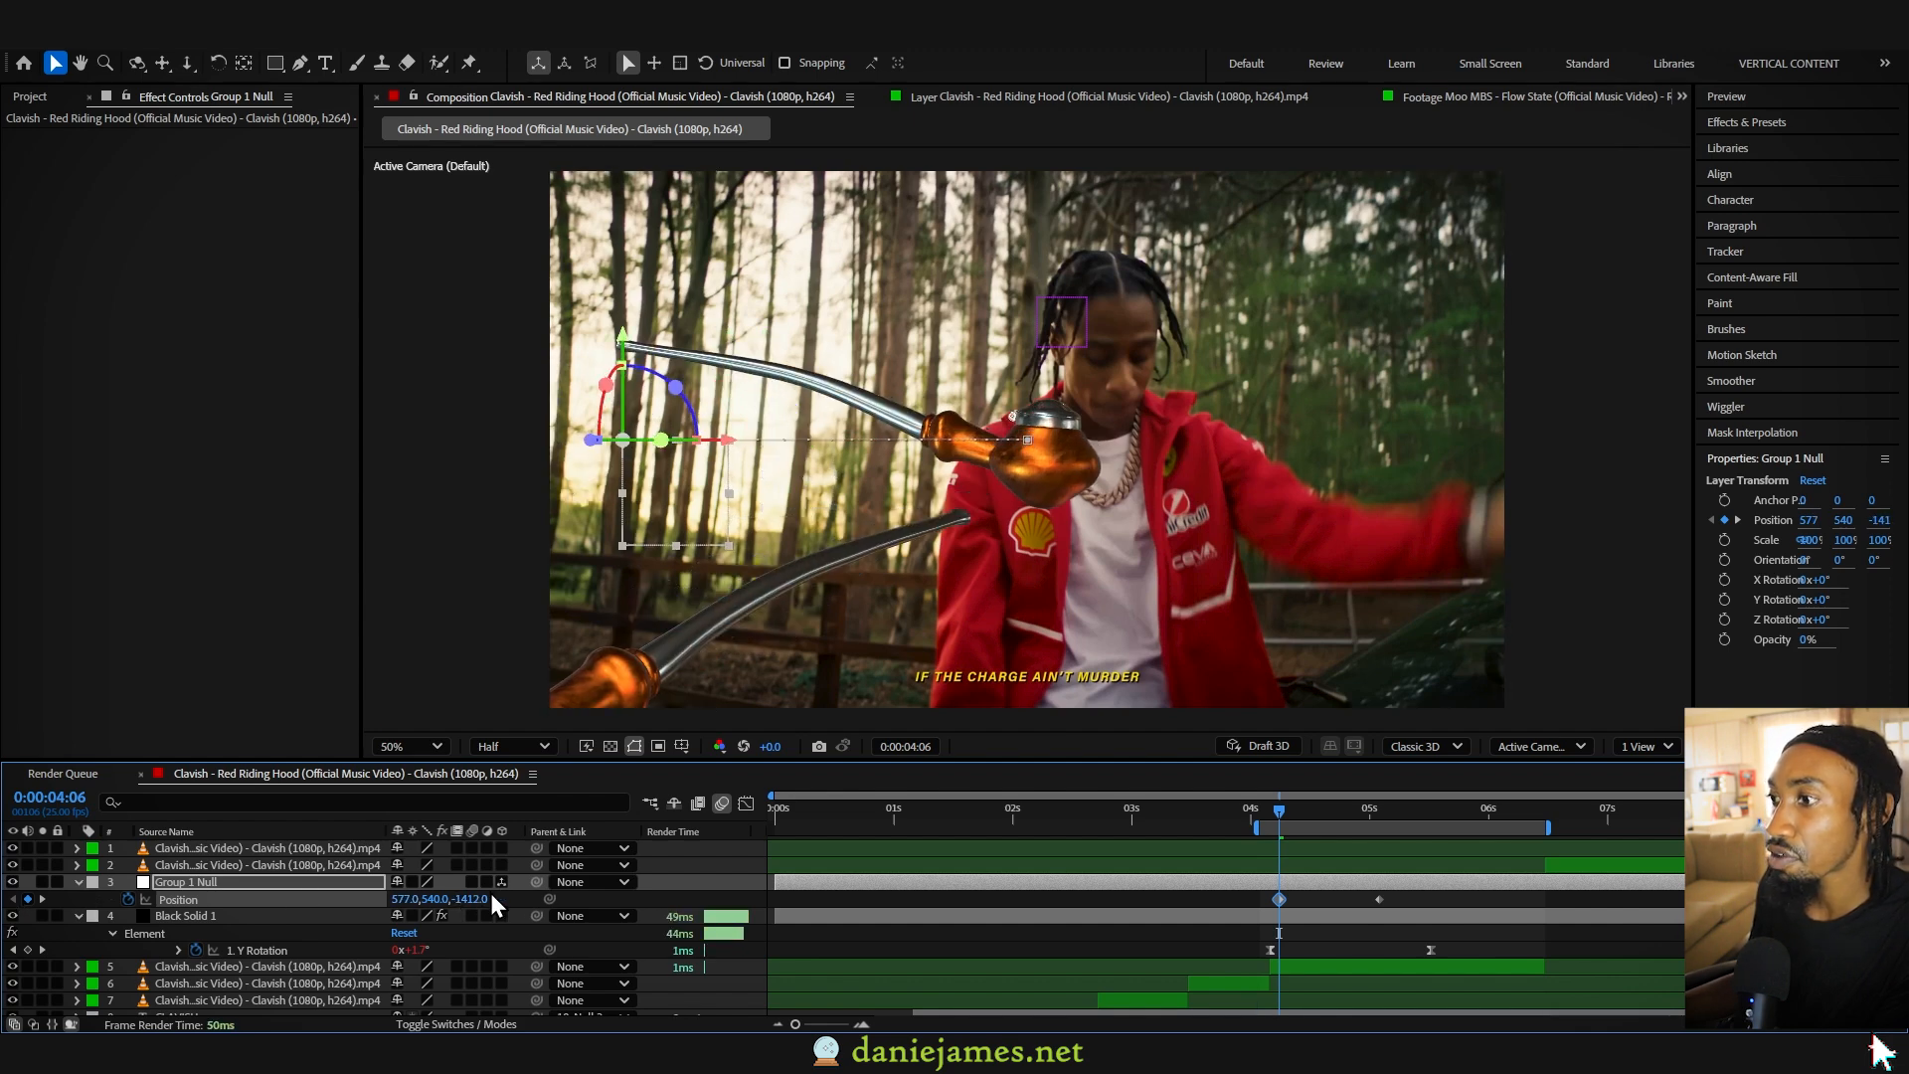
left_click(467, 899)
type("-2")
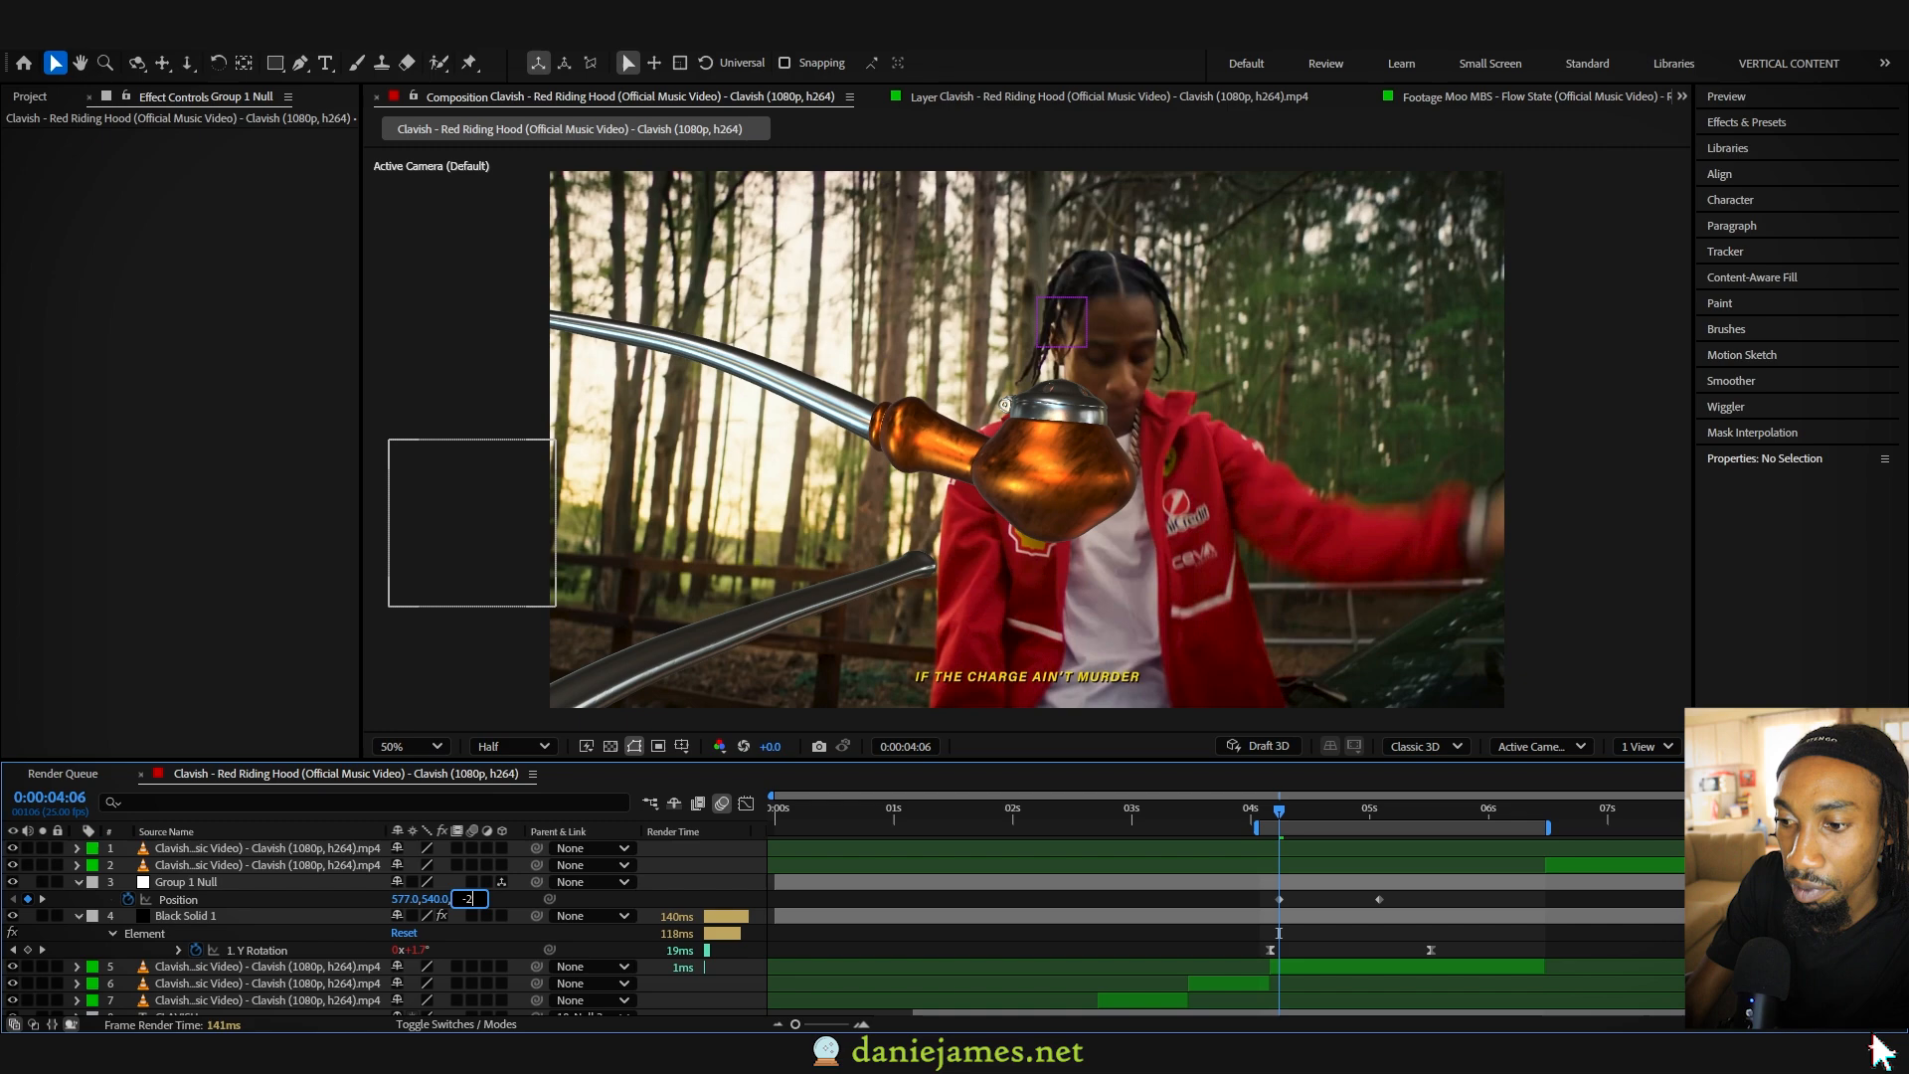
key("Return")
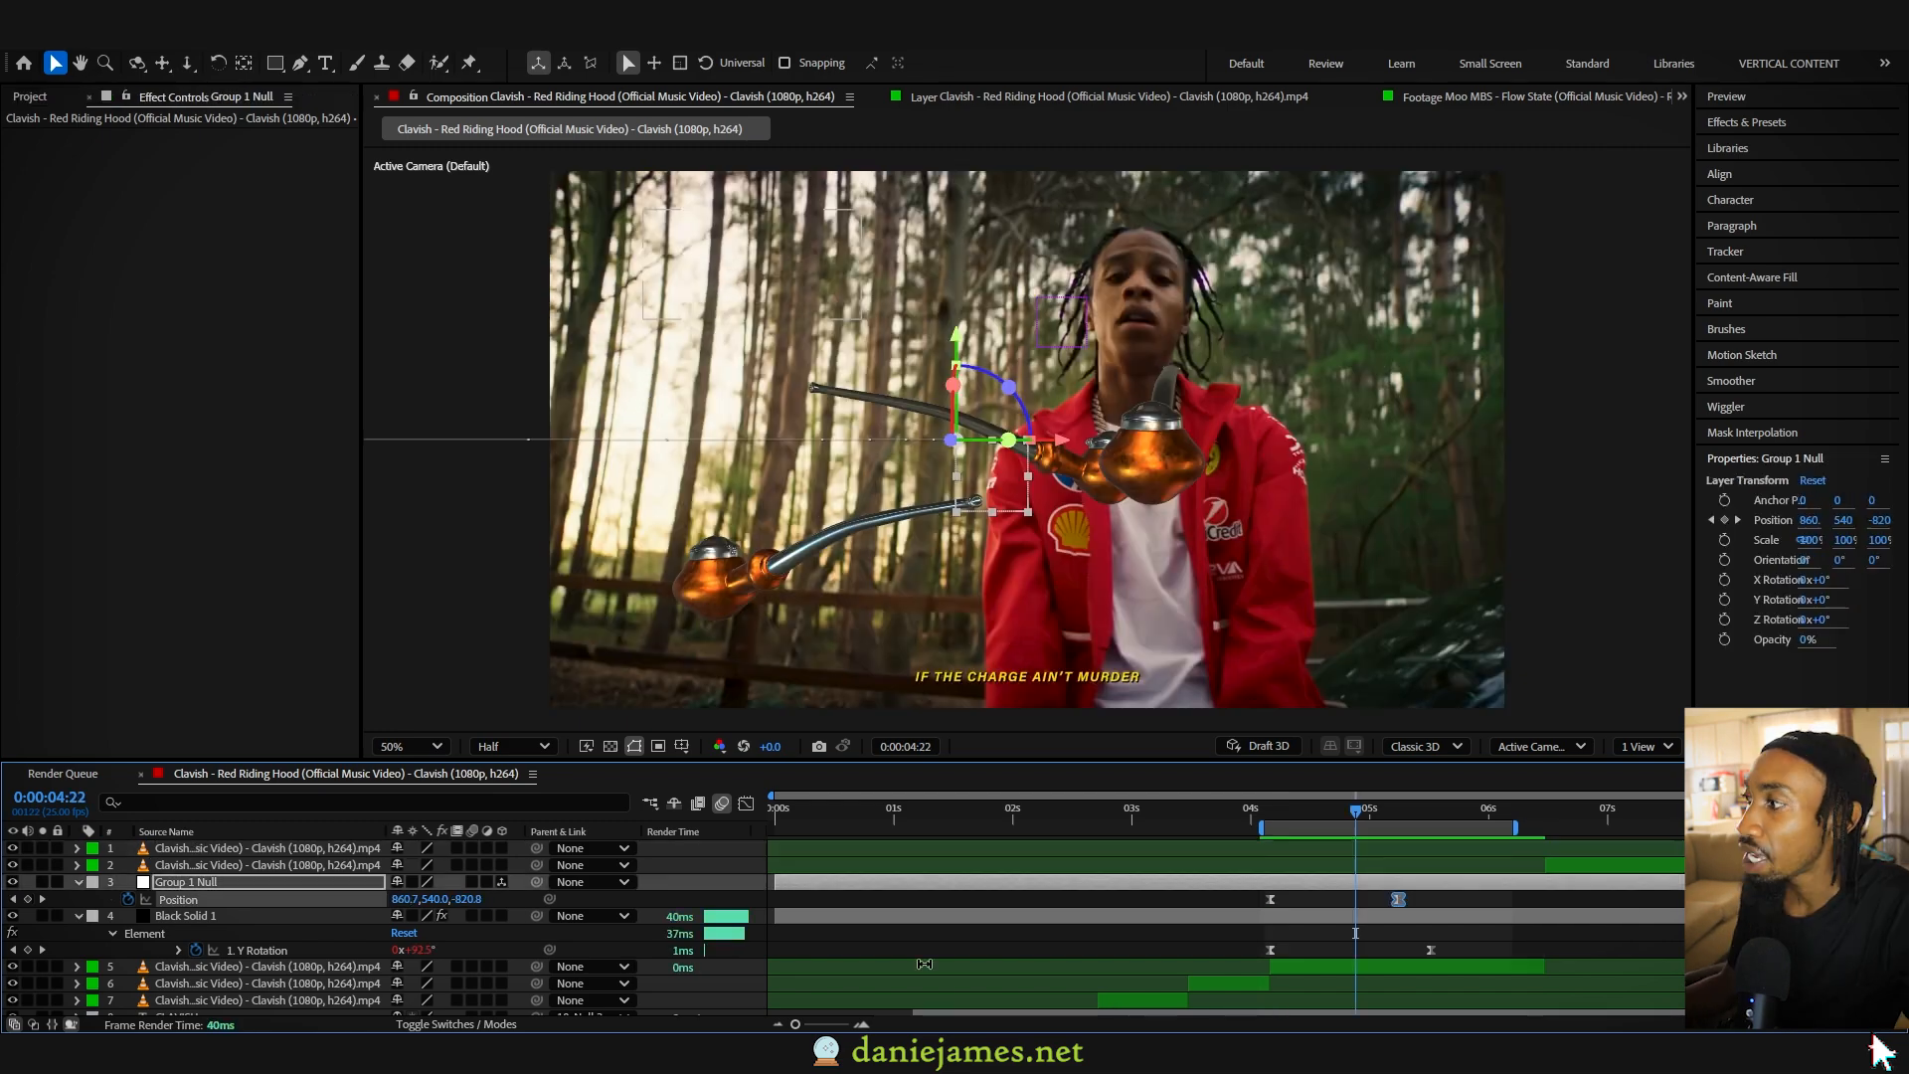
left_click(1270, 809)
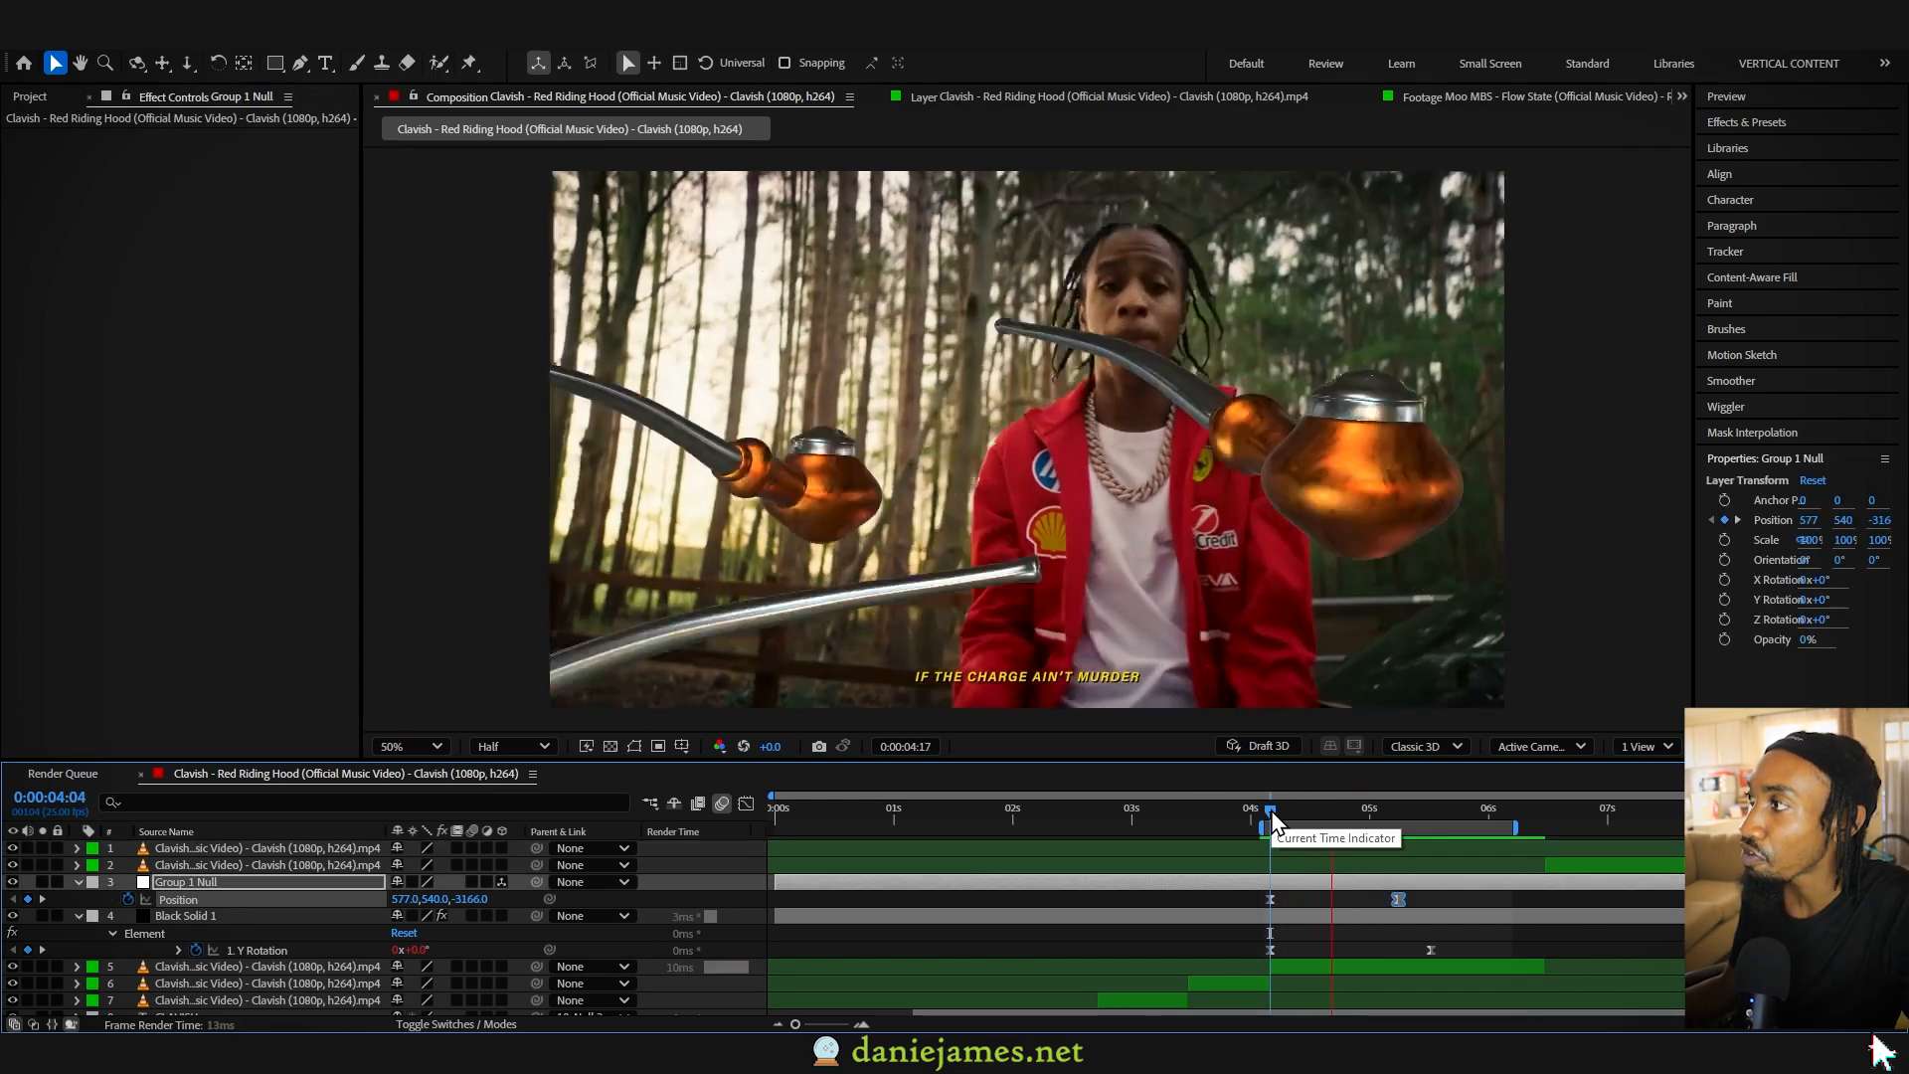
left_click_drag(1281, 810, 1346, 813)
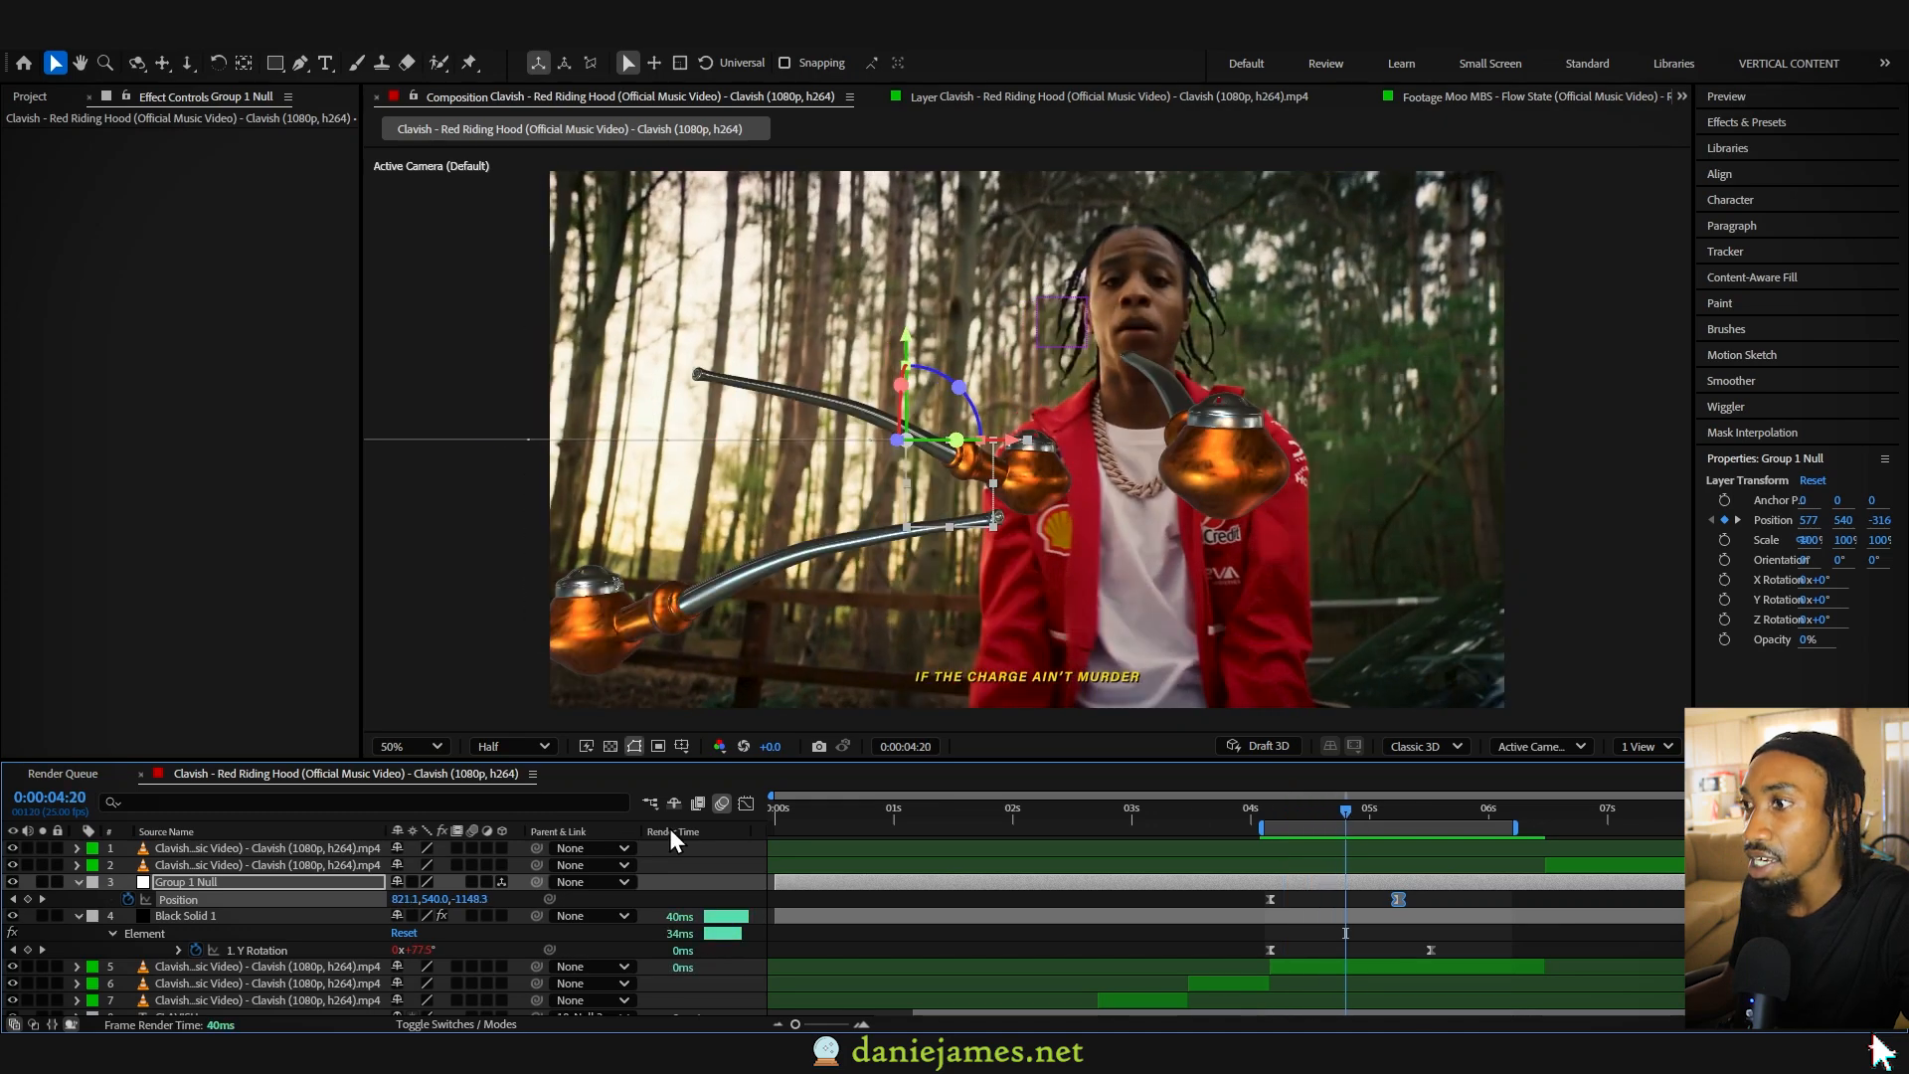
- Create a null object directly above Group 1 Null and parent Group 1 Null to it
right_click(321, 931)
mouse_move(452, 694)
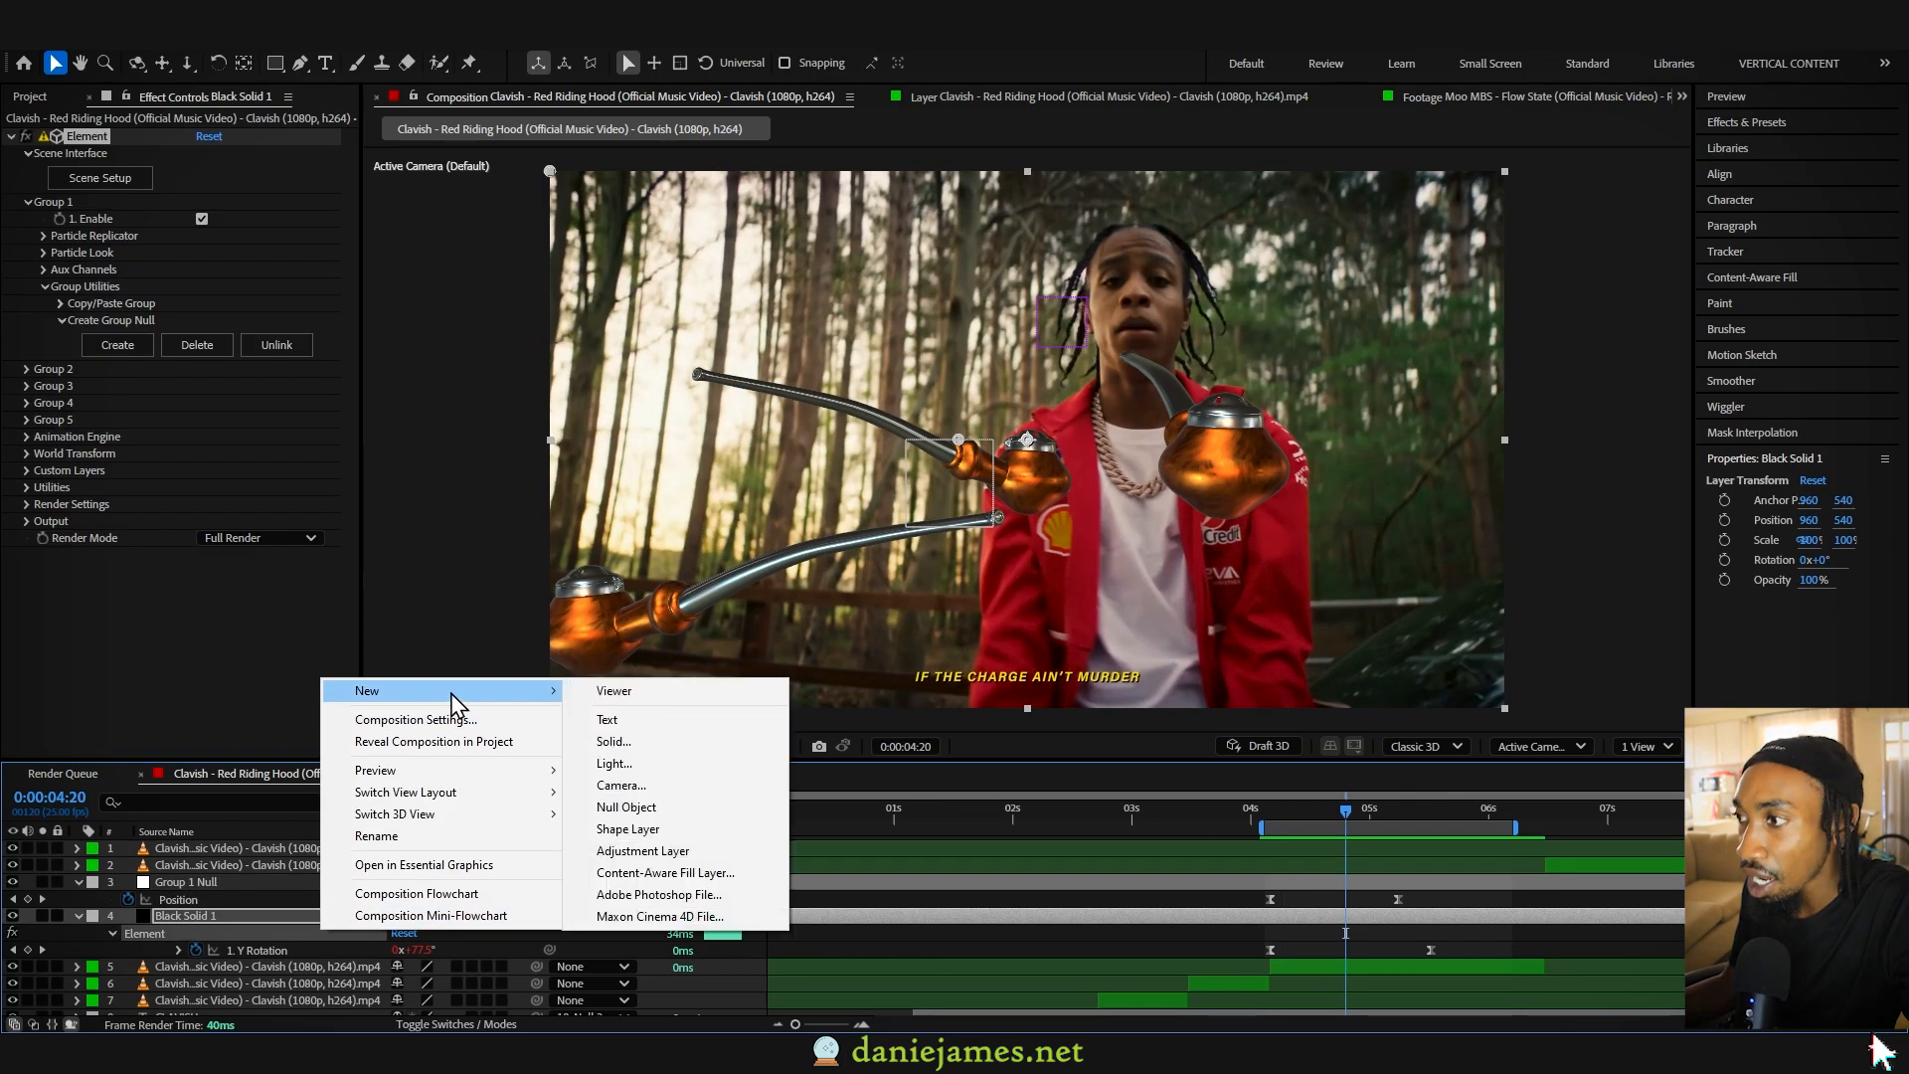
left_click(627, 806)
left_click_drag(169, 919, 175, 879)
left_click(204, 900)
left_click_drag(502, 898, 201, 877)
- Animate Null 4's Scale from 217% at the start of the pipes shot down to 100%, and play back the combined motion
left_click(221, 885)
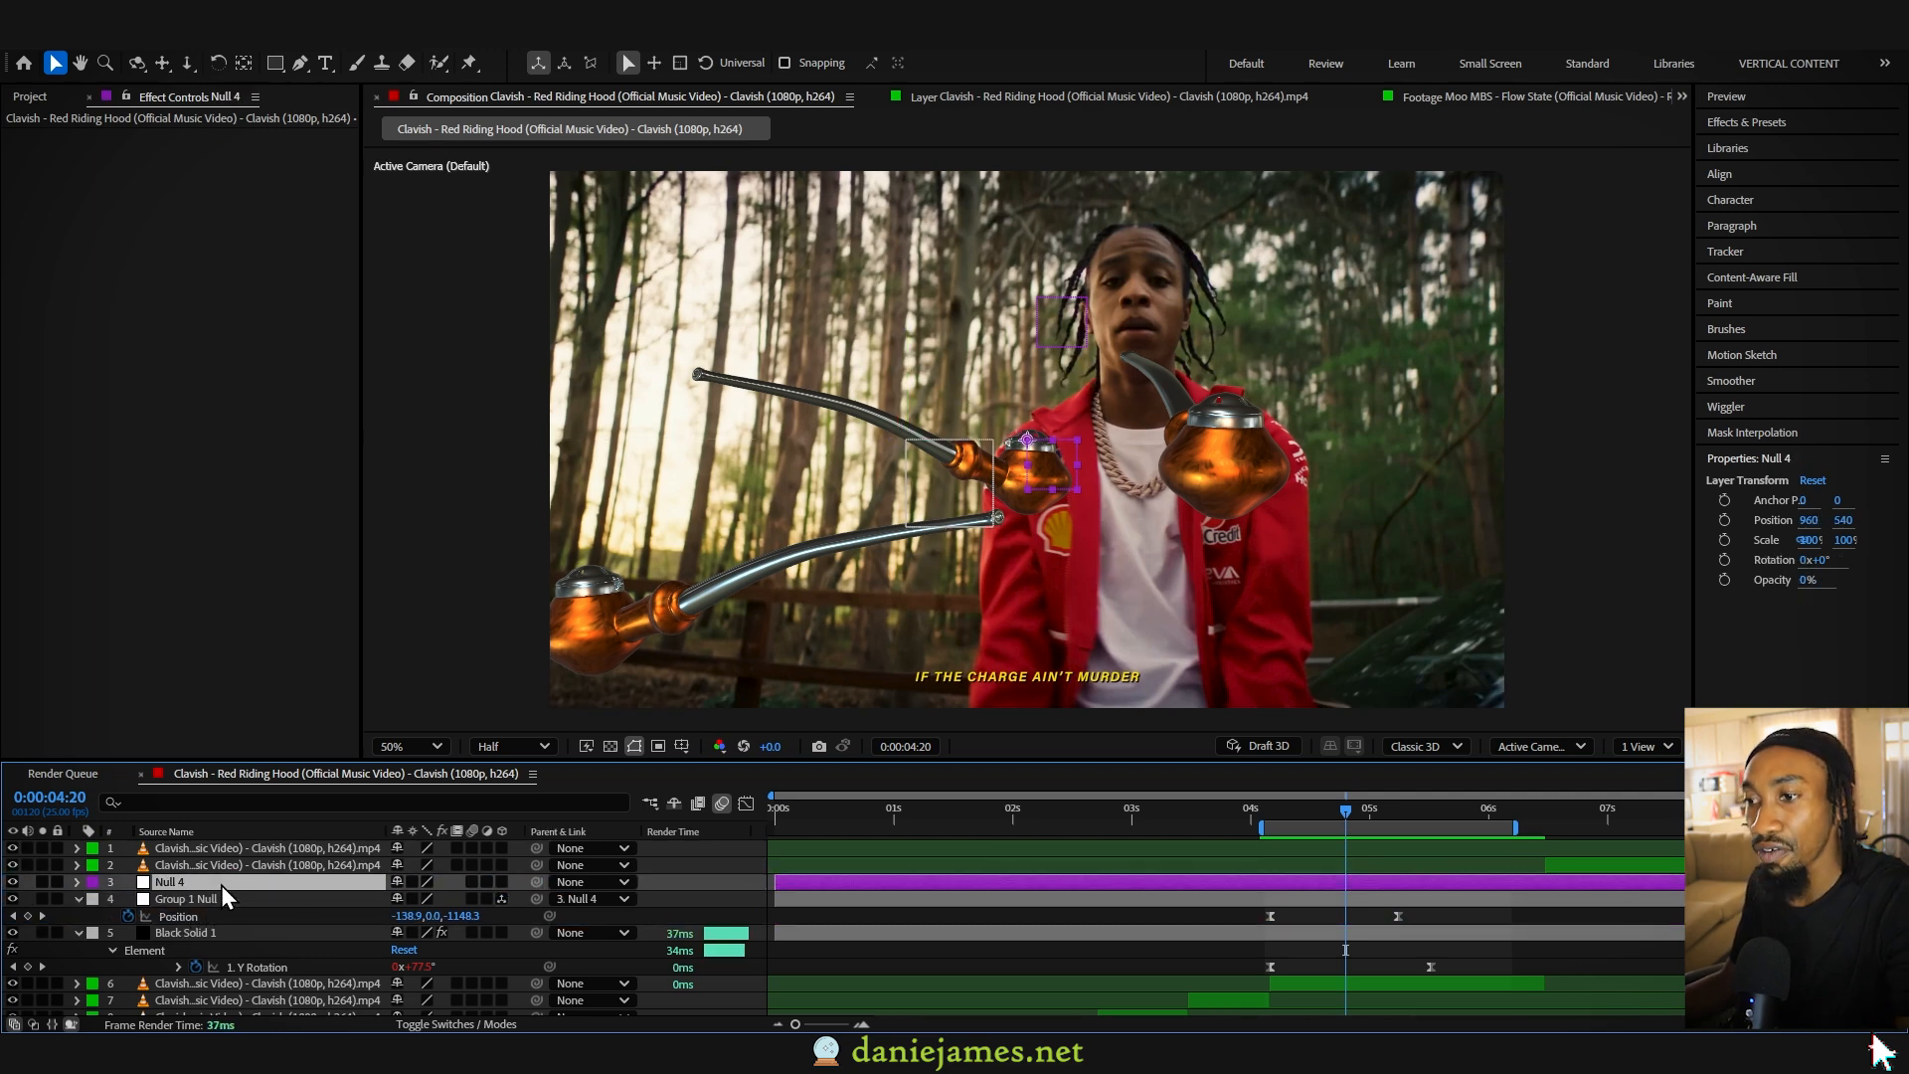
key("p")
key("s")
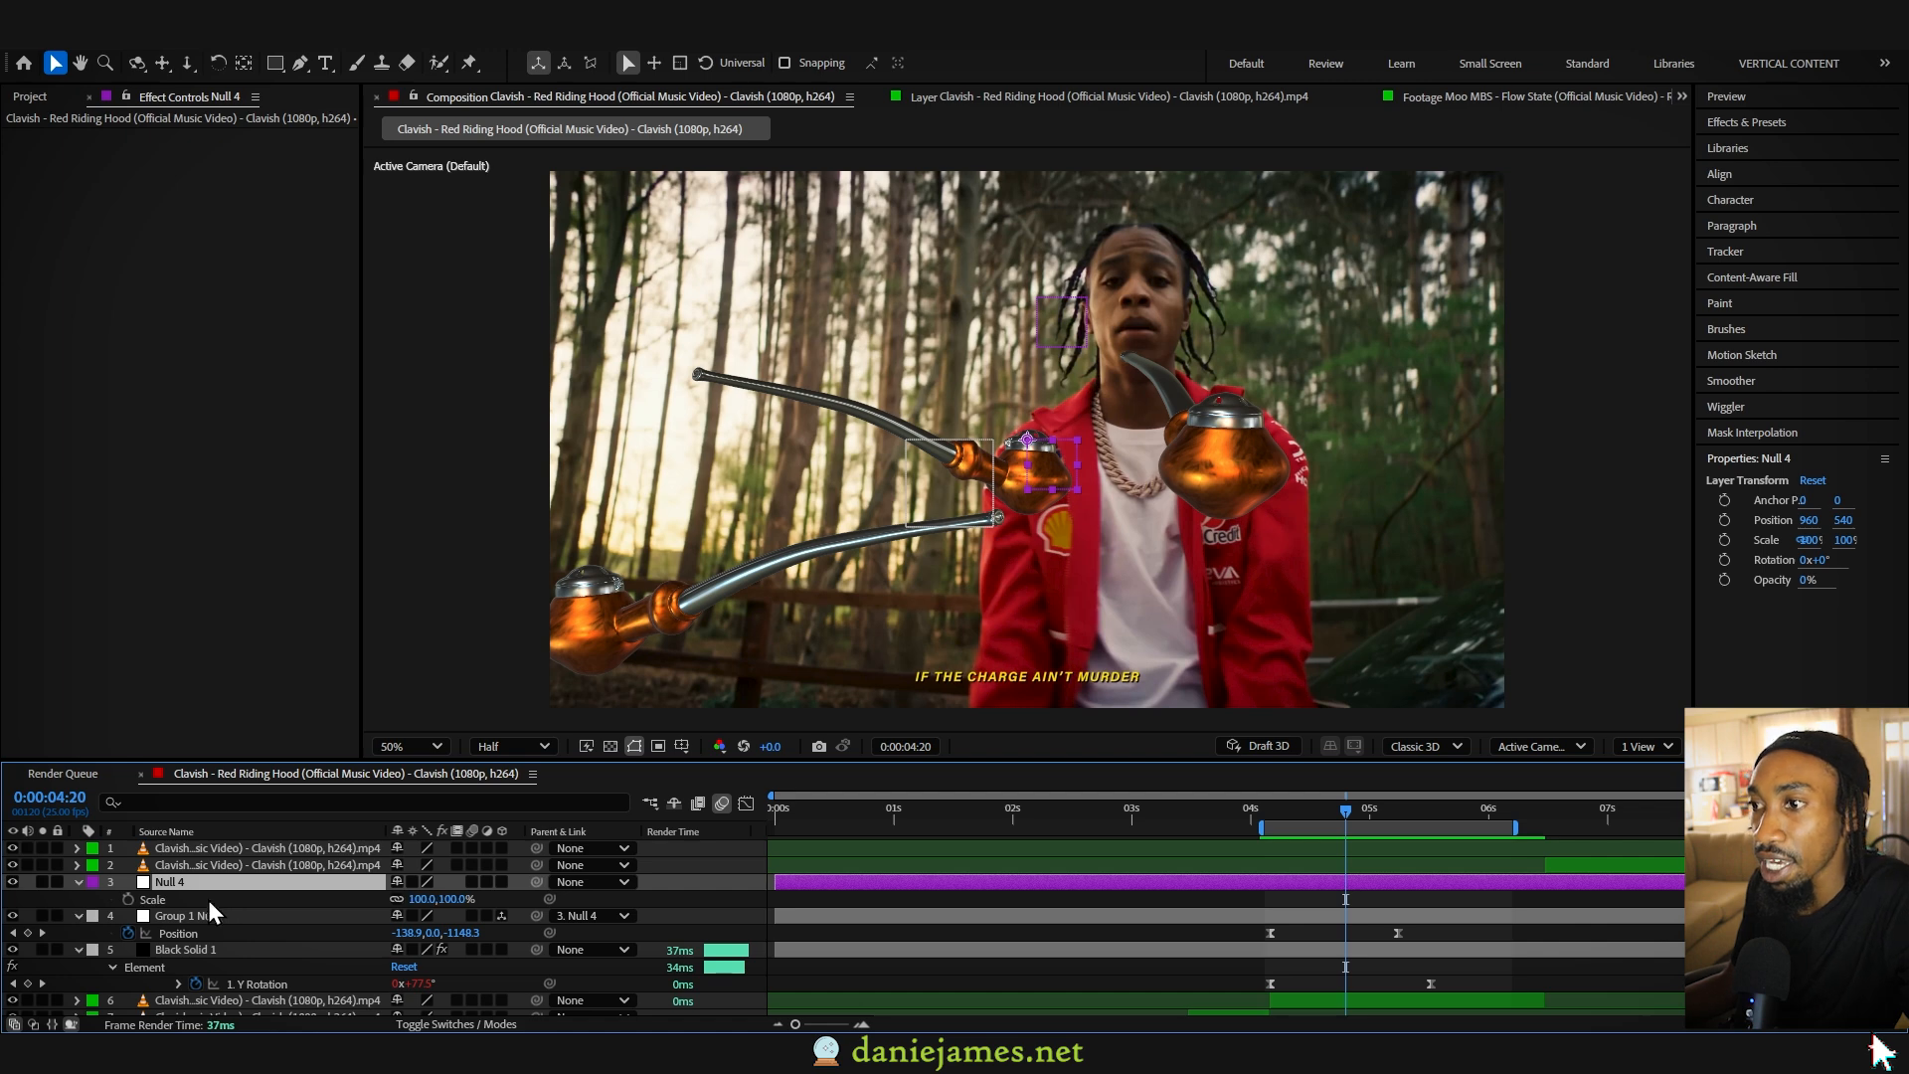
left_click(127, 899)
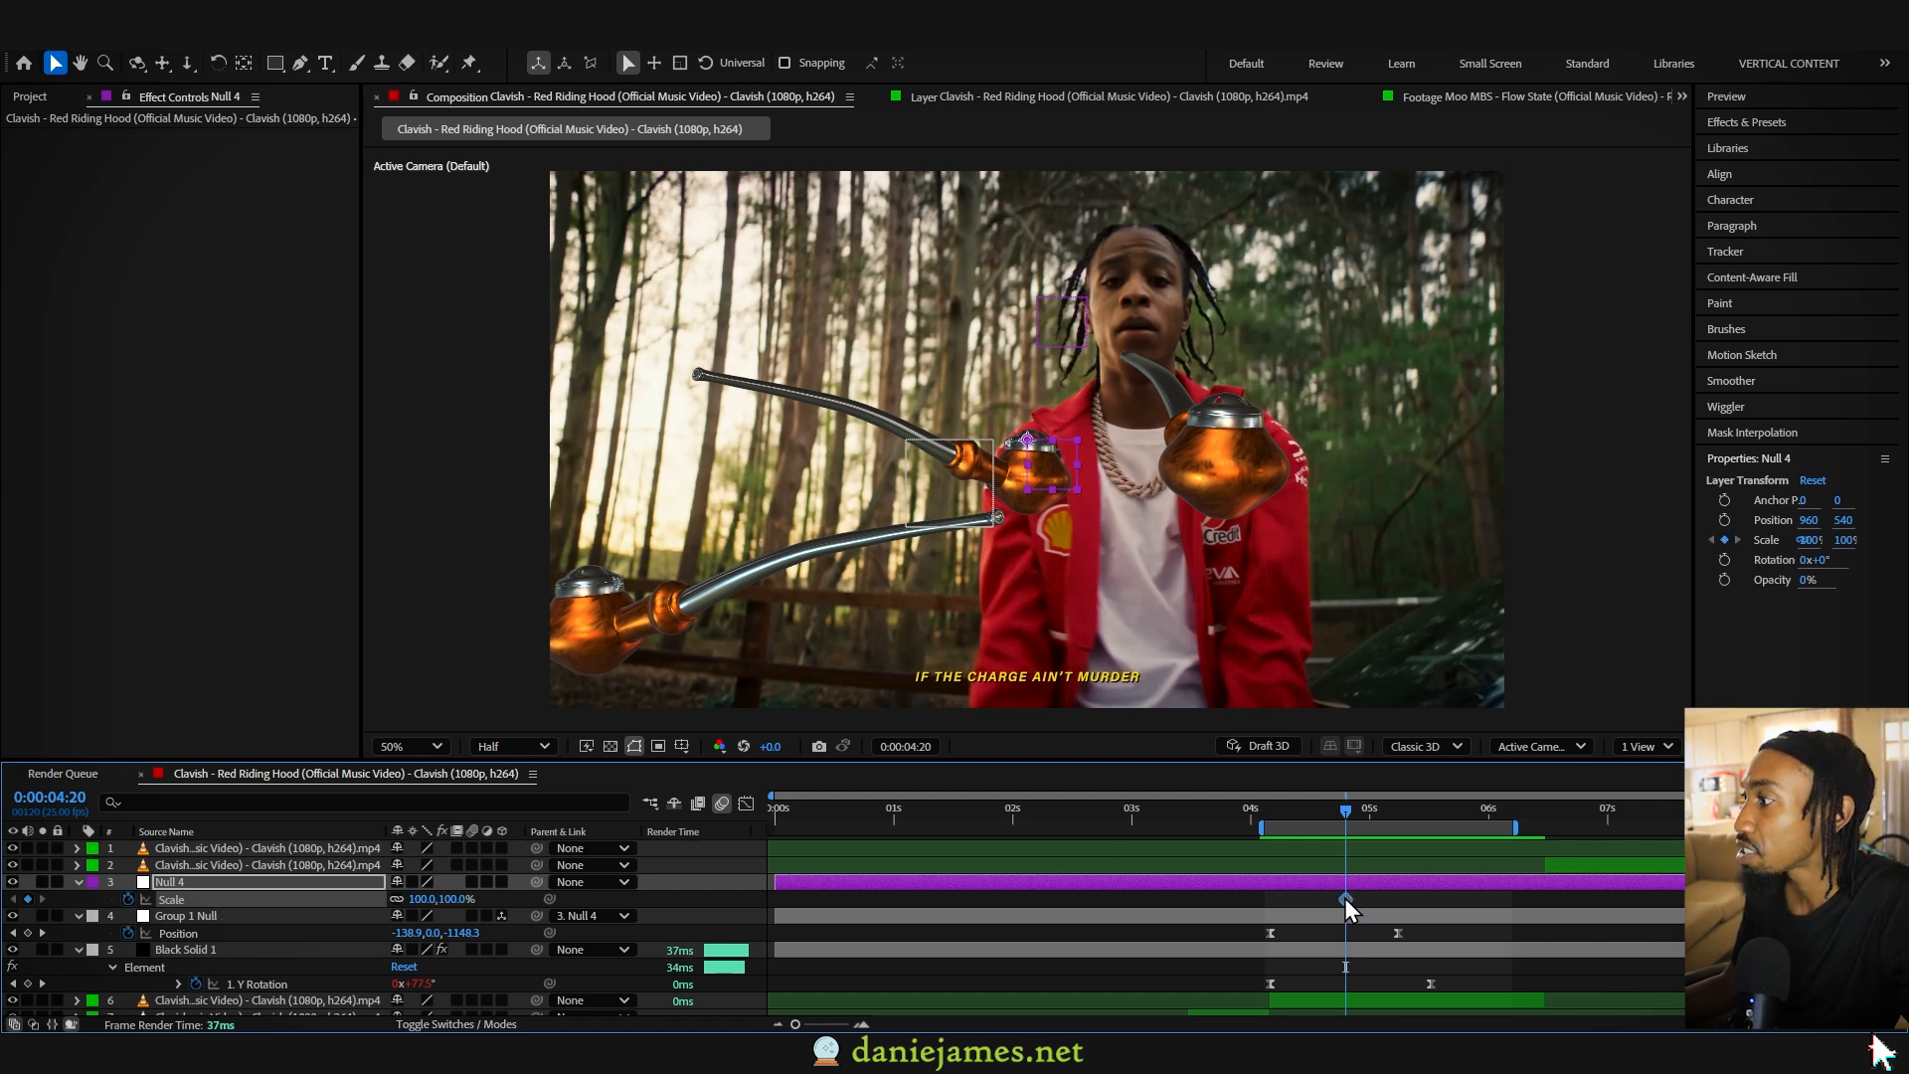
left_click_drag(417, 900, 535, 896)
left_click_drag(1346, 899, 1289, 901)
left_click(427, 899)
type("100")
key("Return")
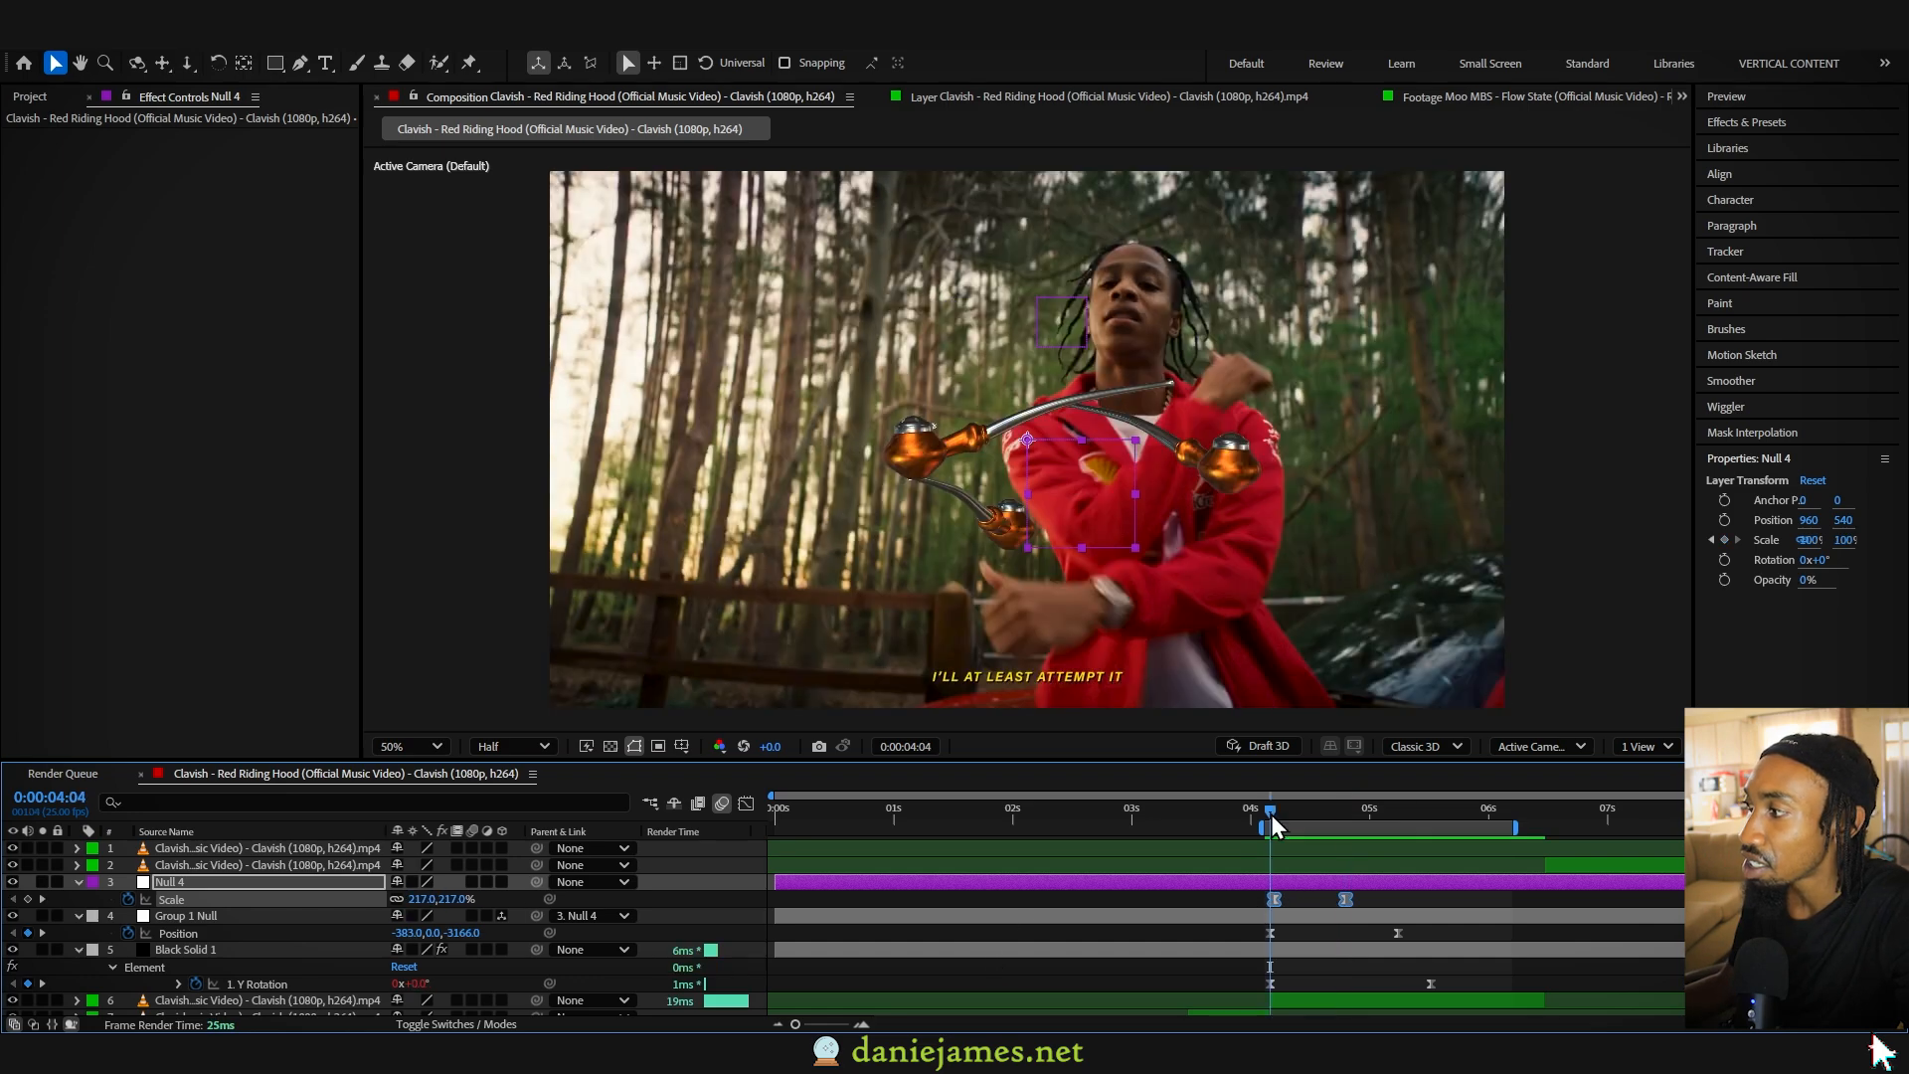
key("space")
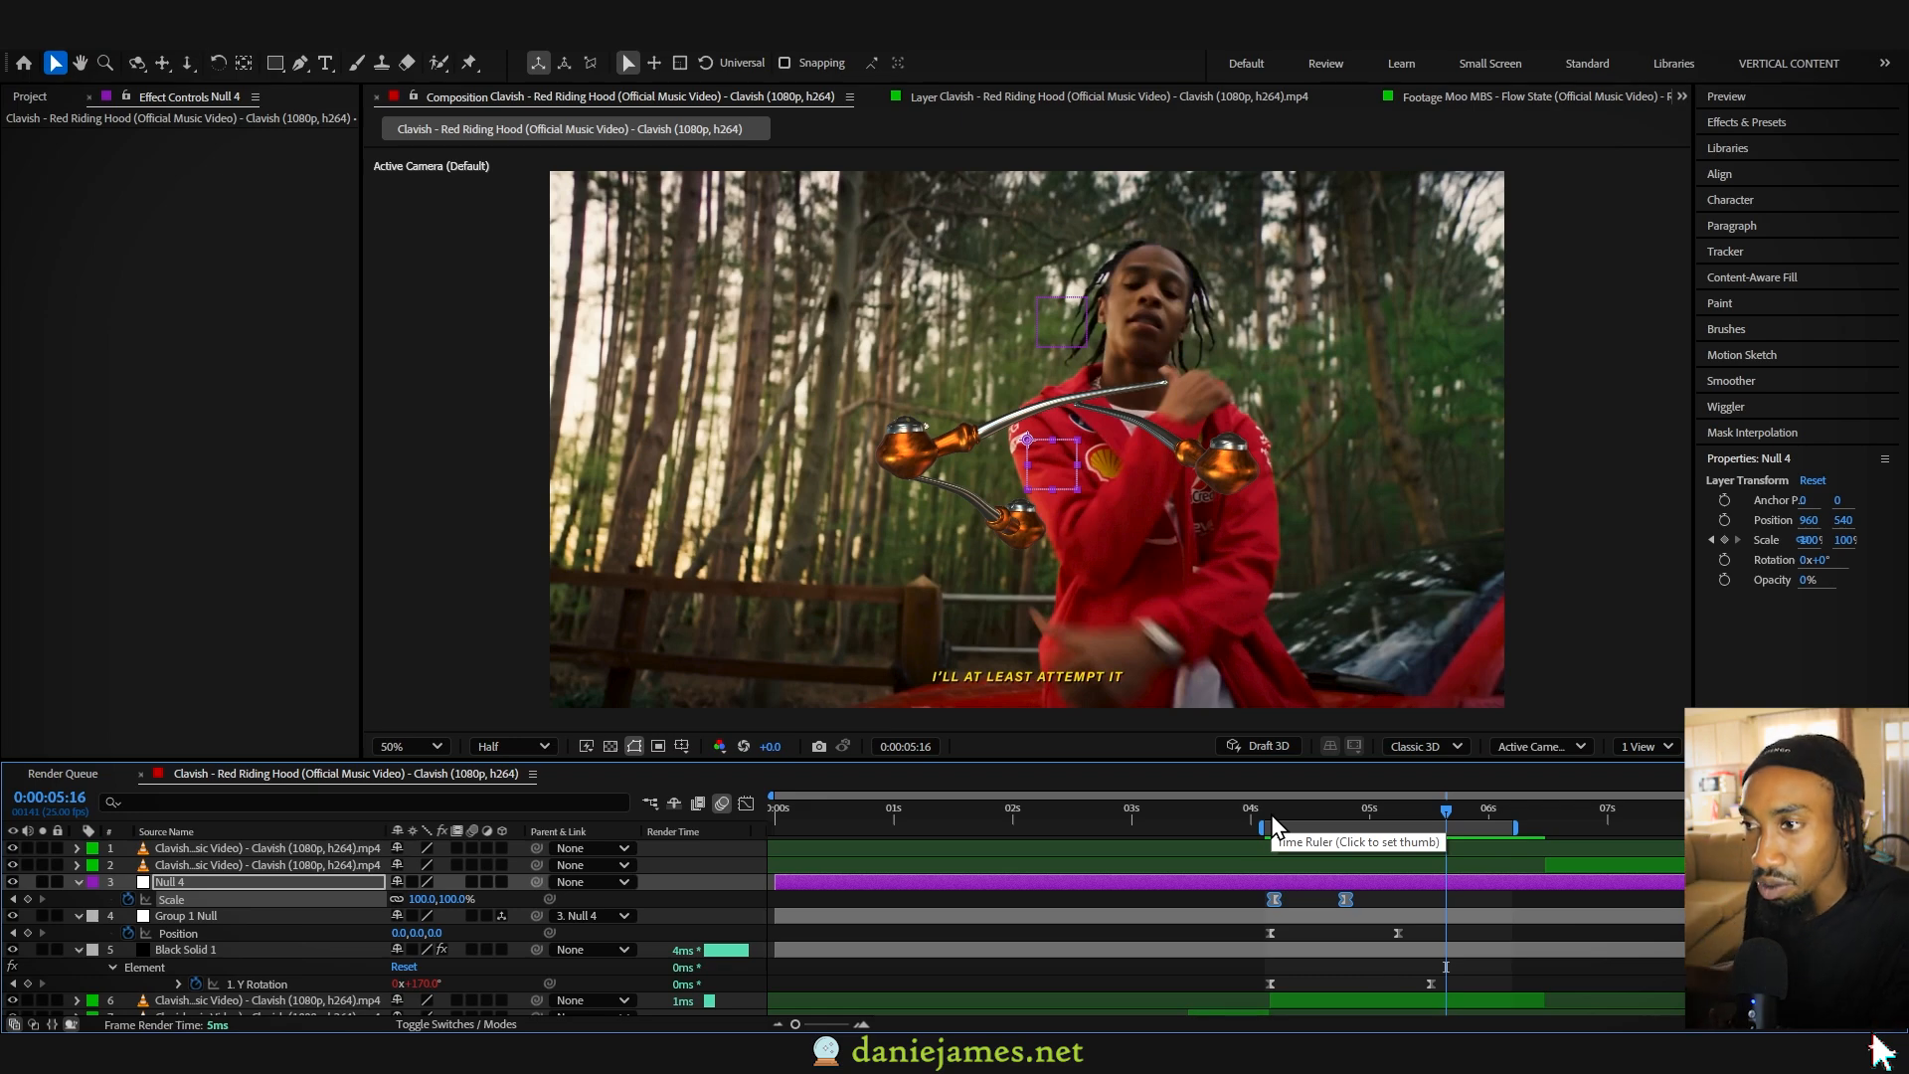
left_click_drag(1271, 815, 1318, 827)
- Switch to the GRUNGE TEXTS TUTORIAL composition, preview it, and examine the text layers inside GRUNGE TEXT PRECOMP
left_click(20, 30)
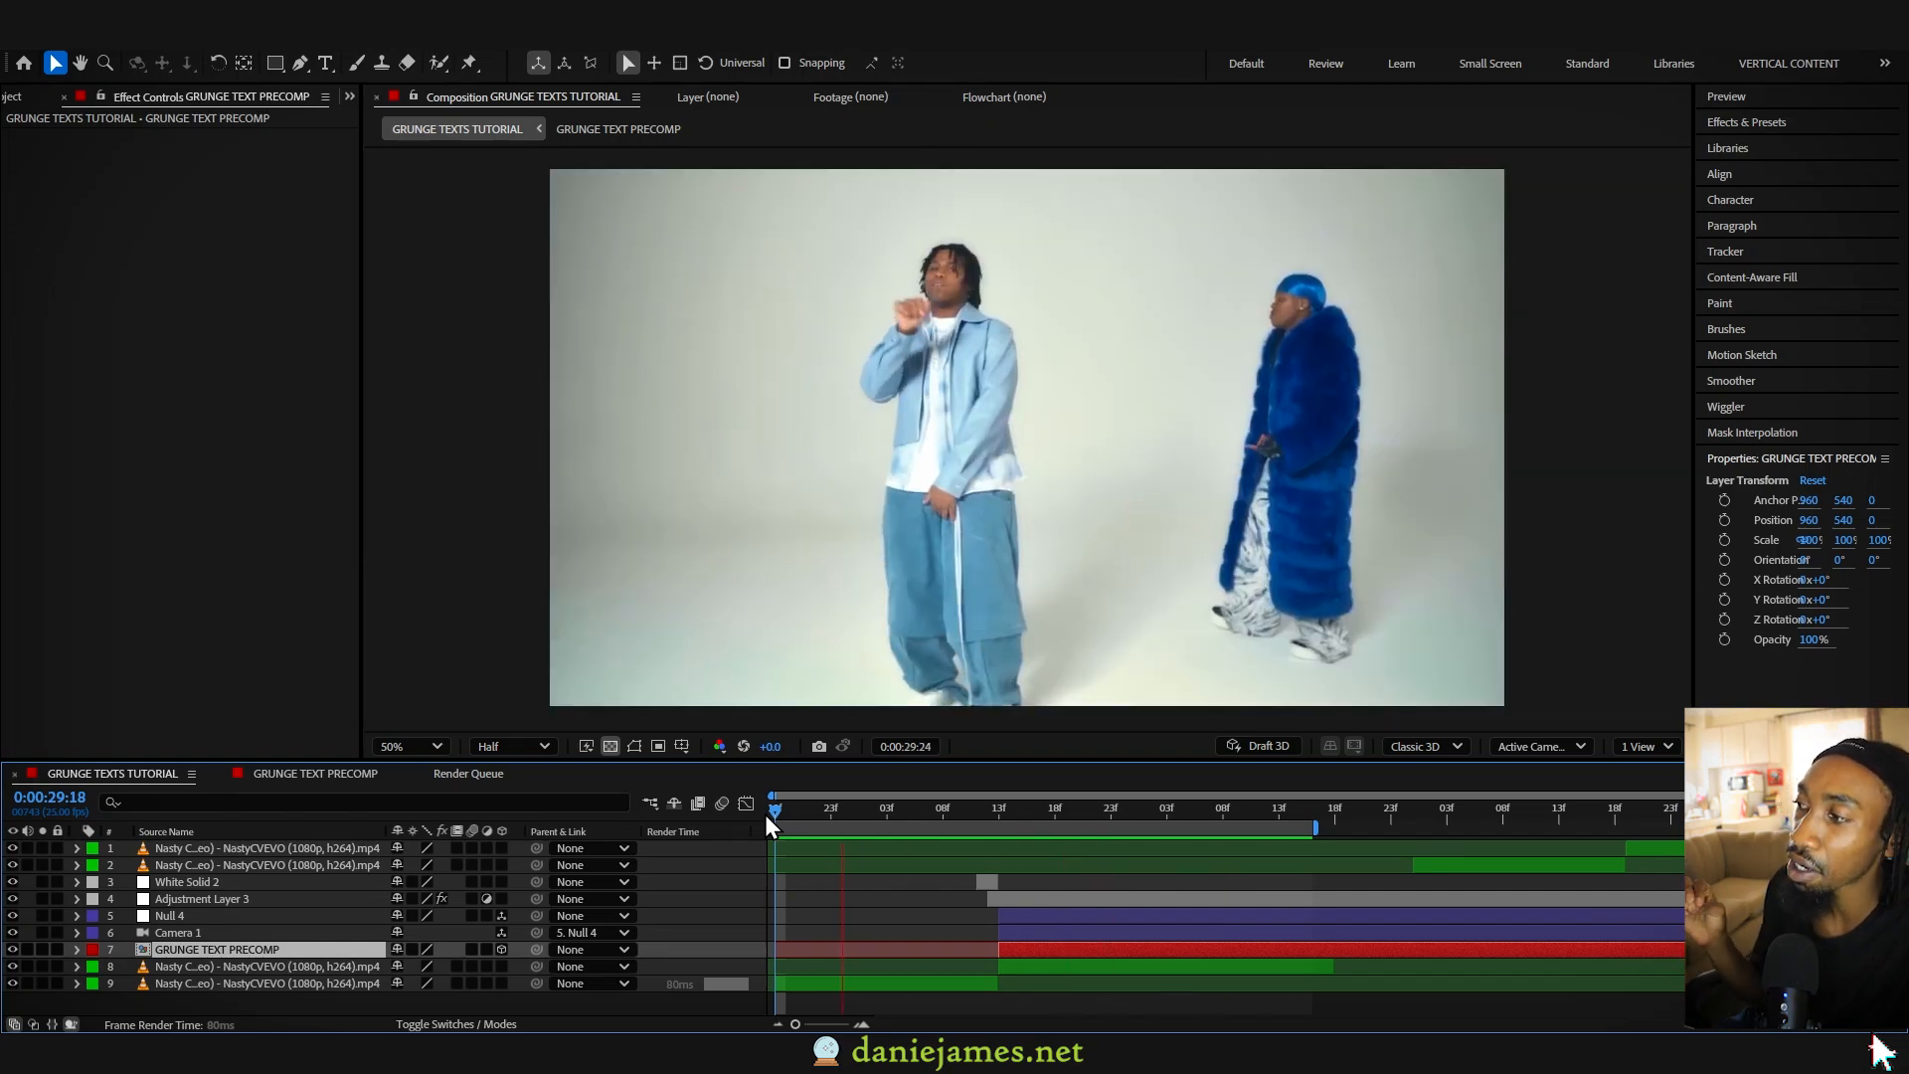
key("space")
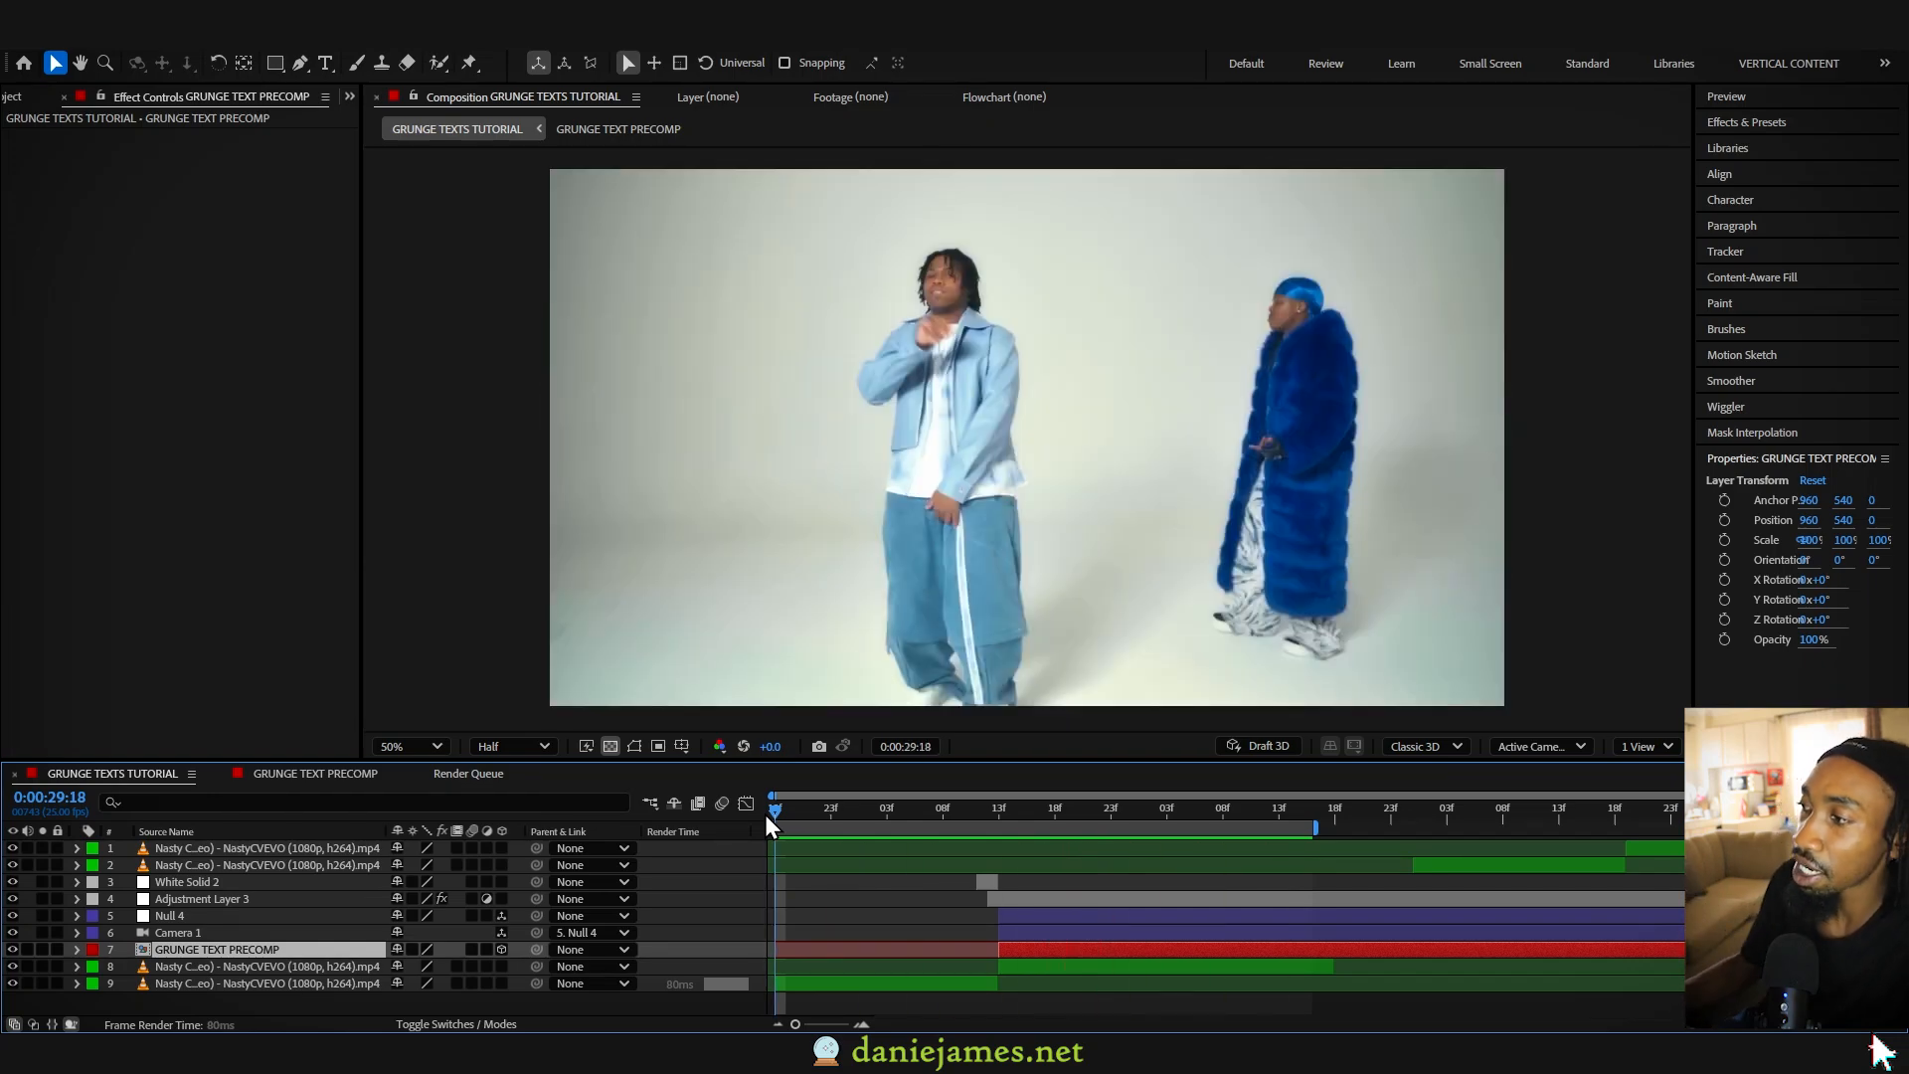
key("i")
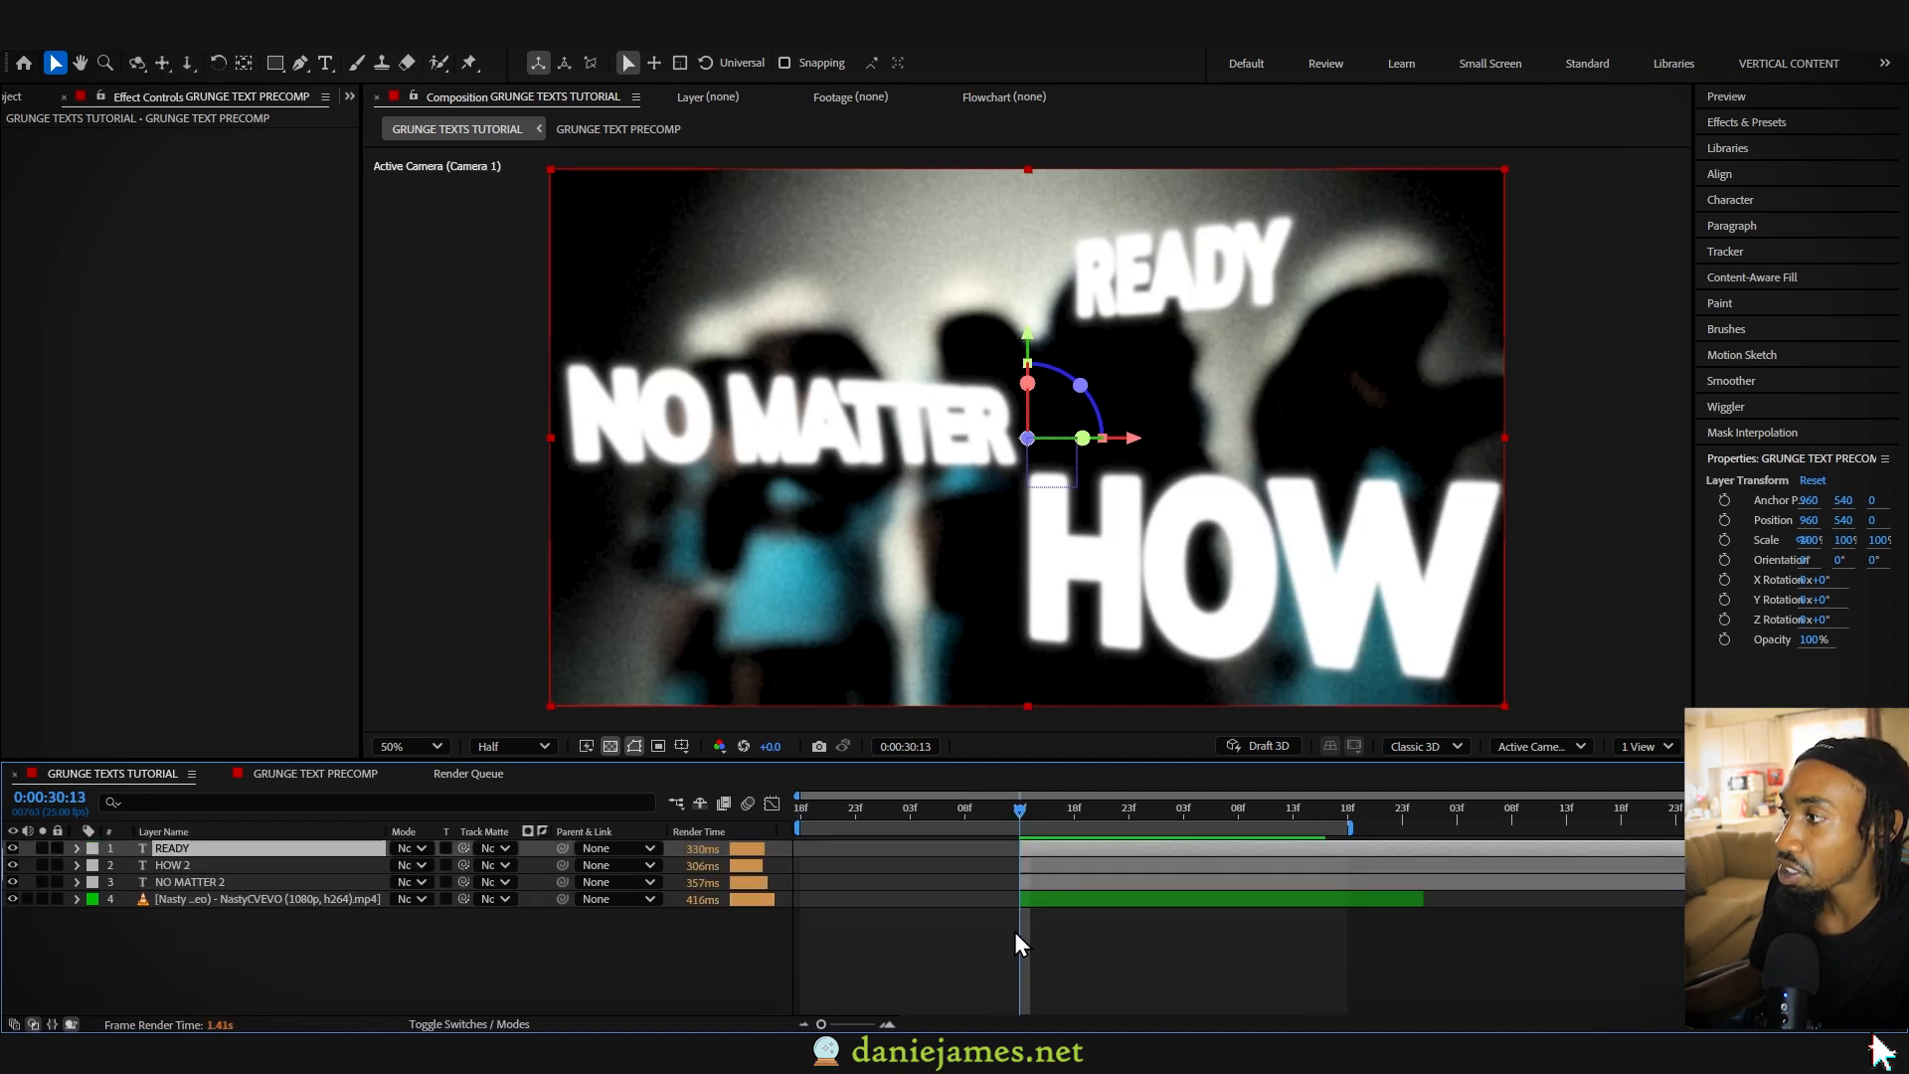
double_click(1026, 951)
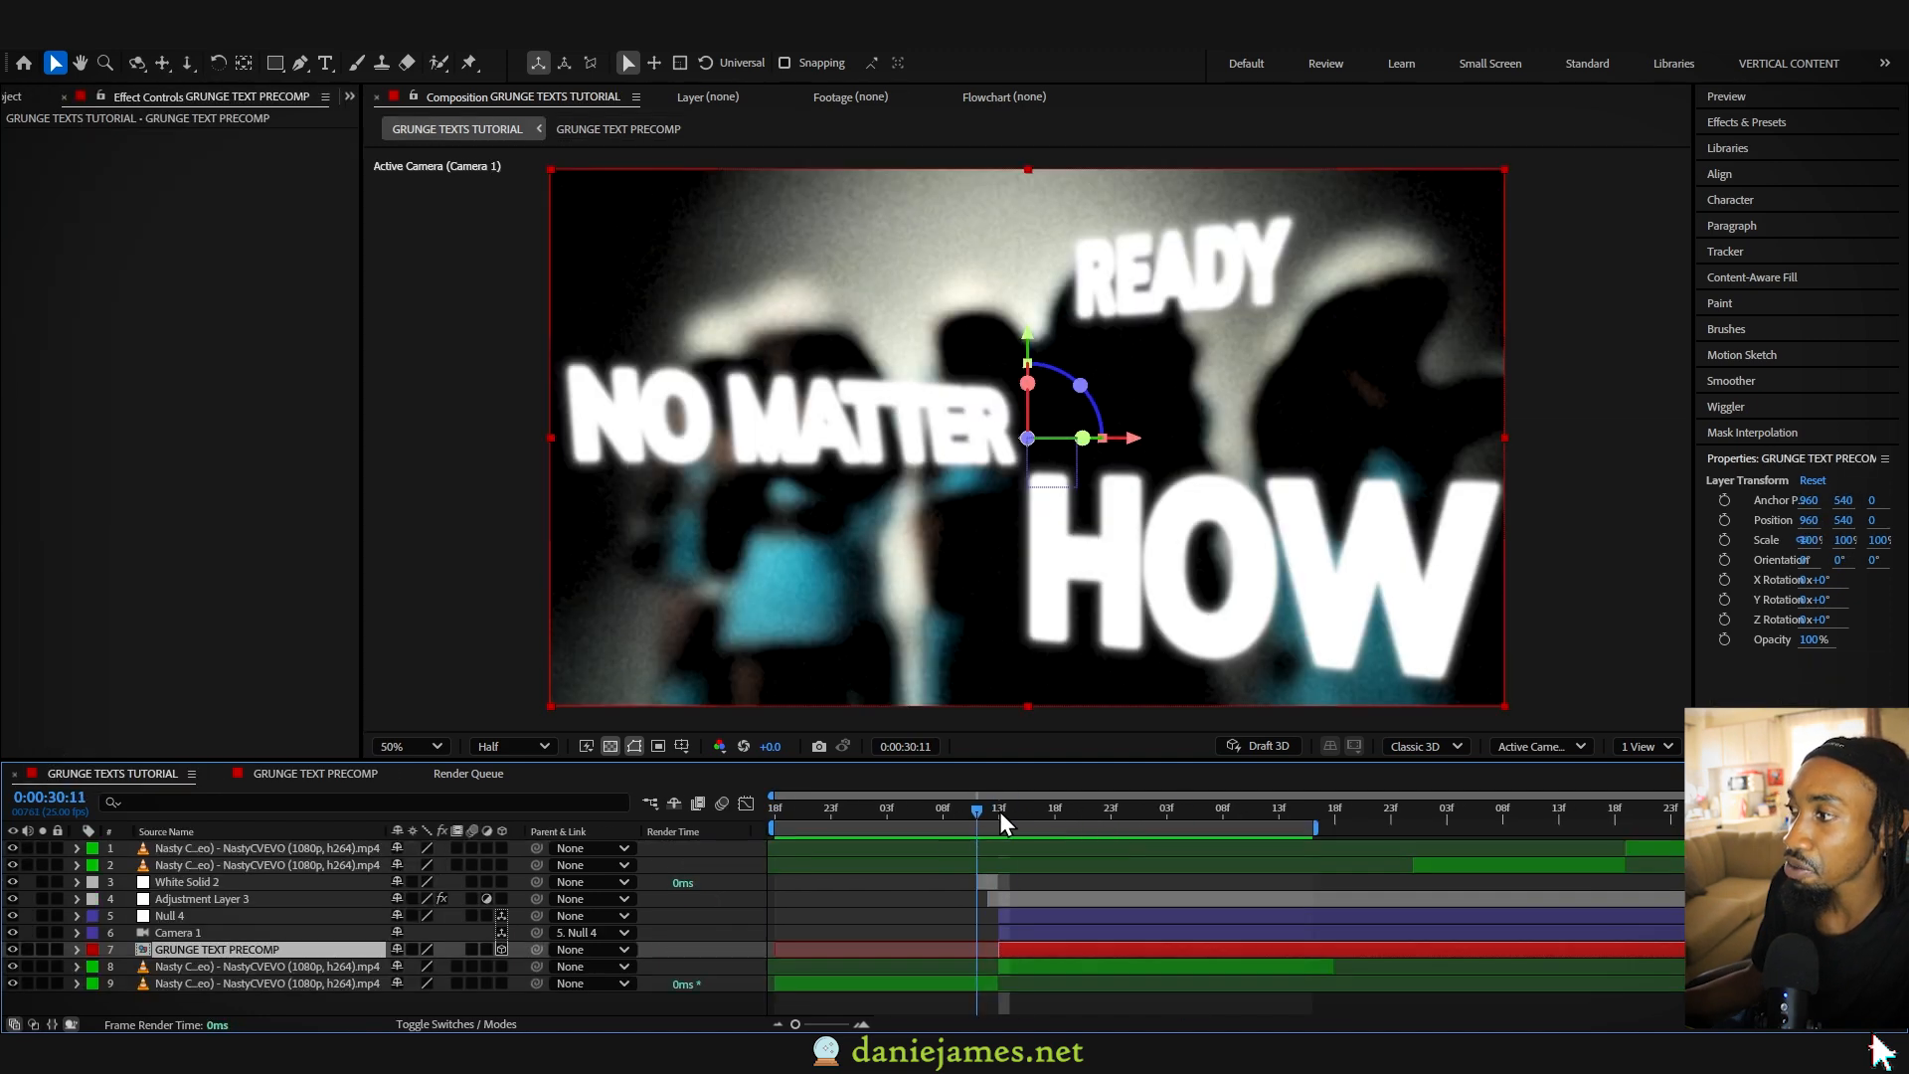
left_click_drag(999, 812, 1018, 814)
- Hide Null 4 and Camera 1 to compare the text without the camera movement, and turn both layers back on
left_click_drag(12, 916, 11, 933)
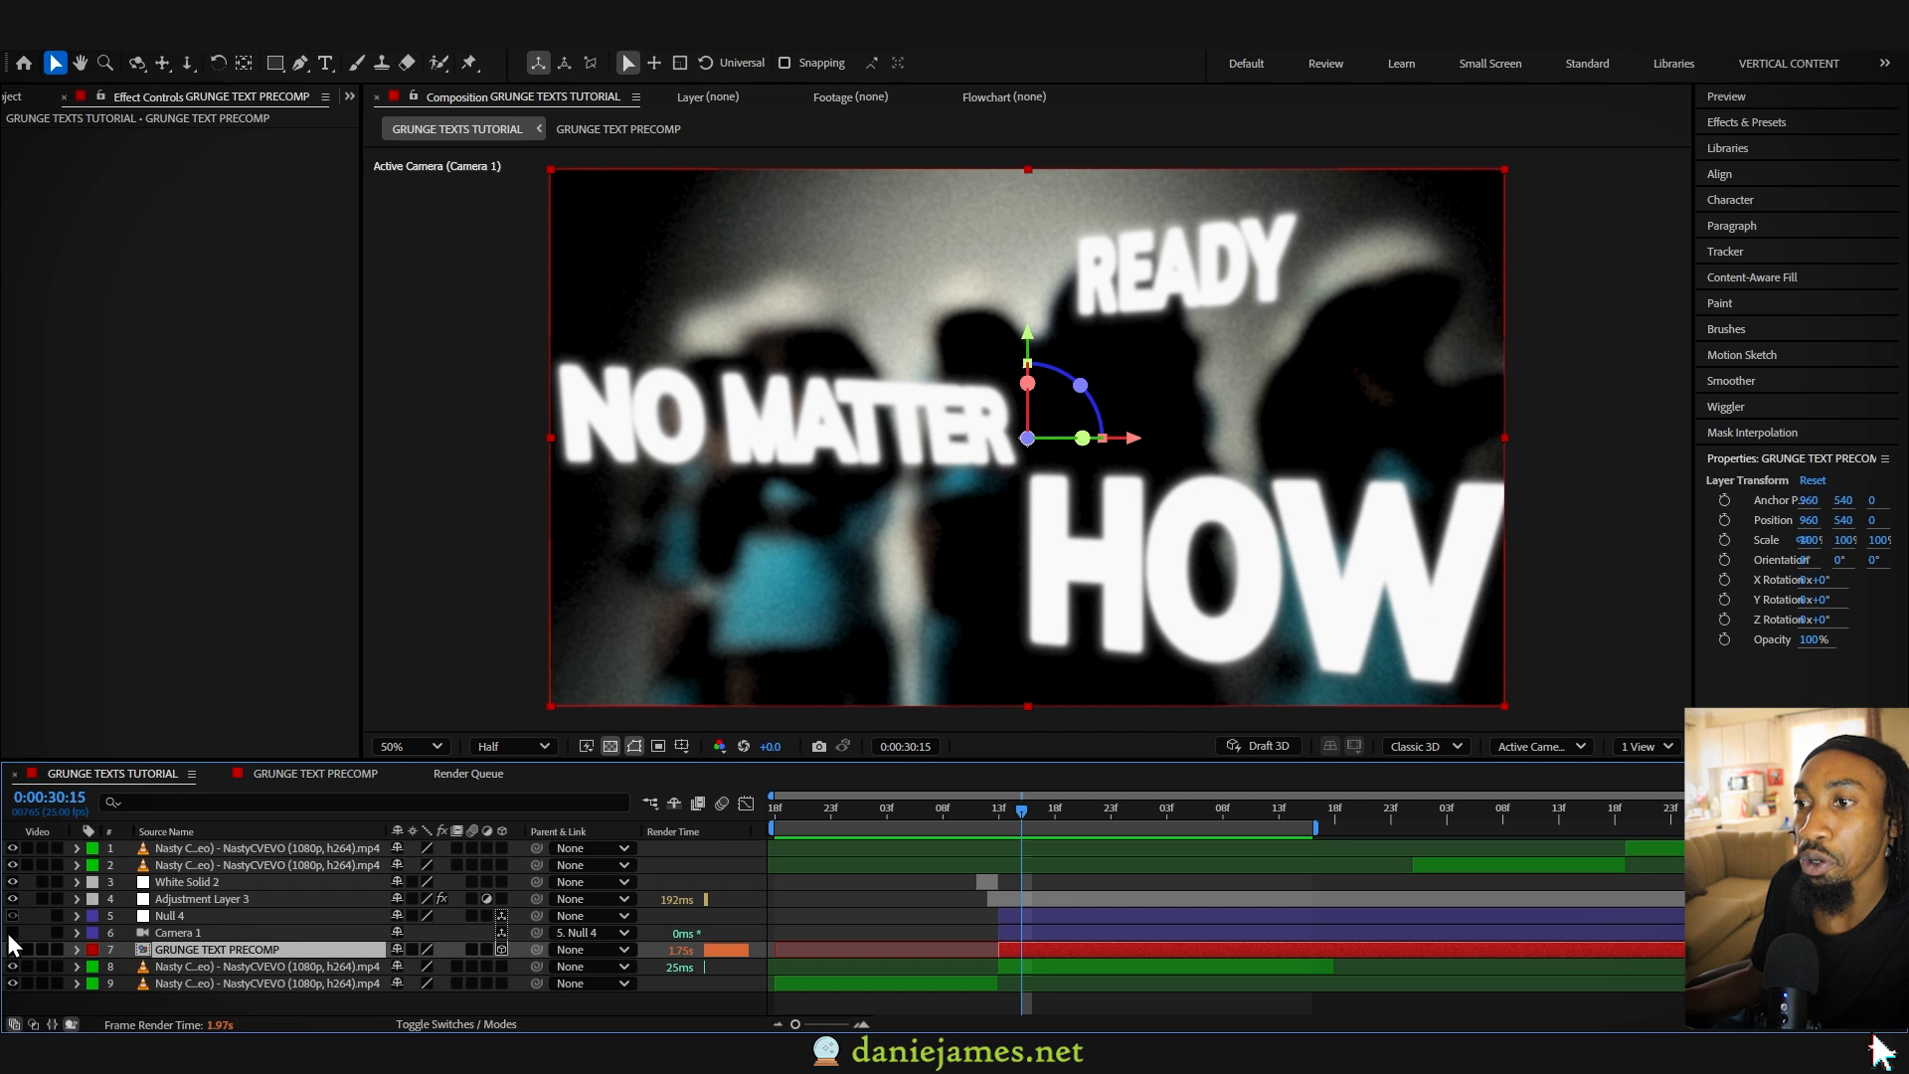
left_click_drag(1052, 813, 1018, 838)
left_click(219, 933)
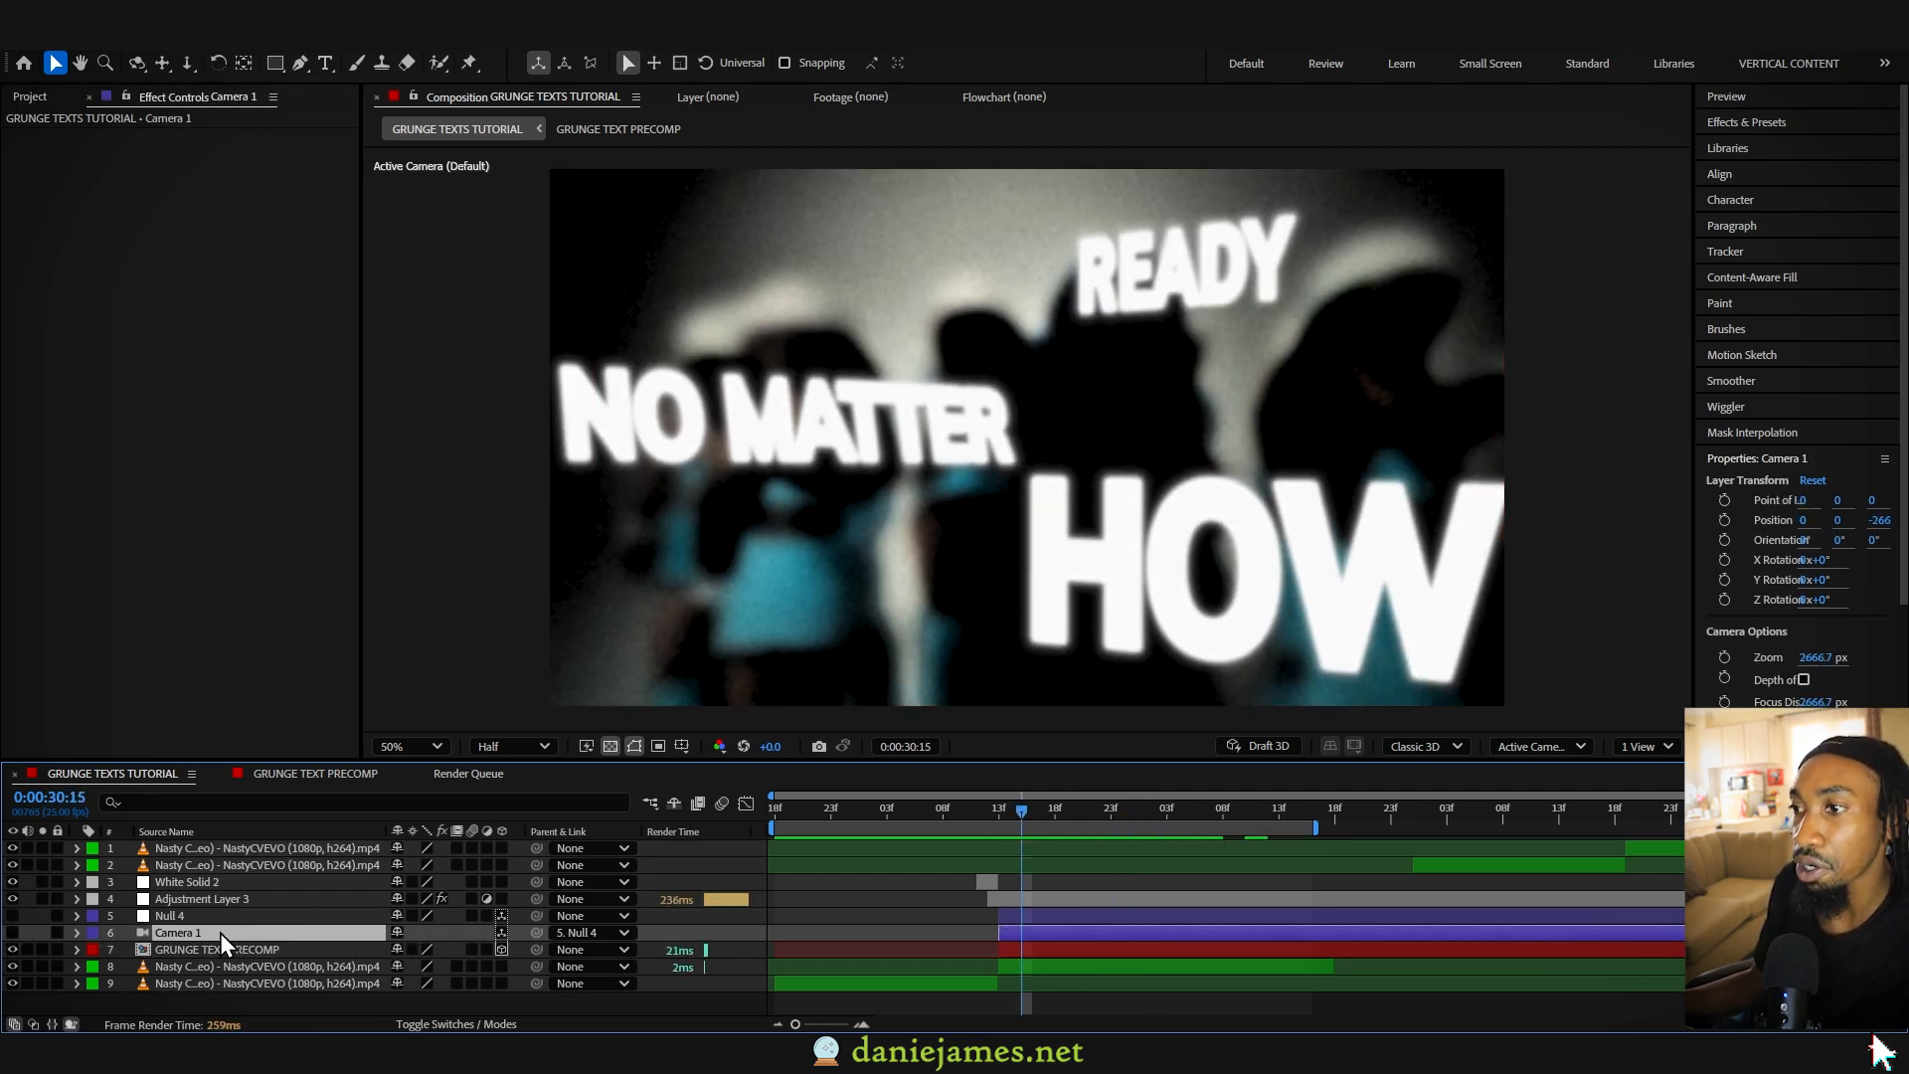
left_click(12, 933)
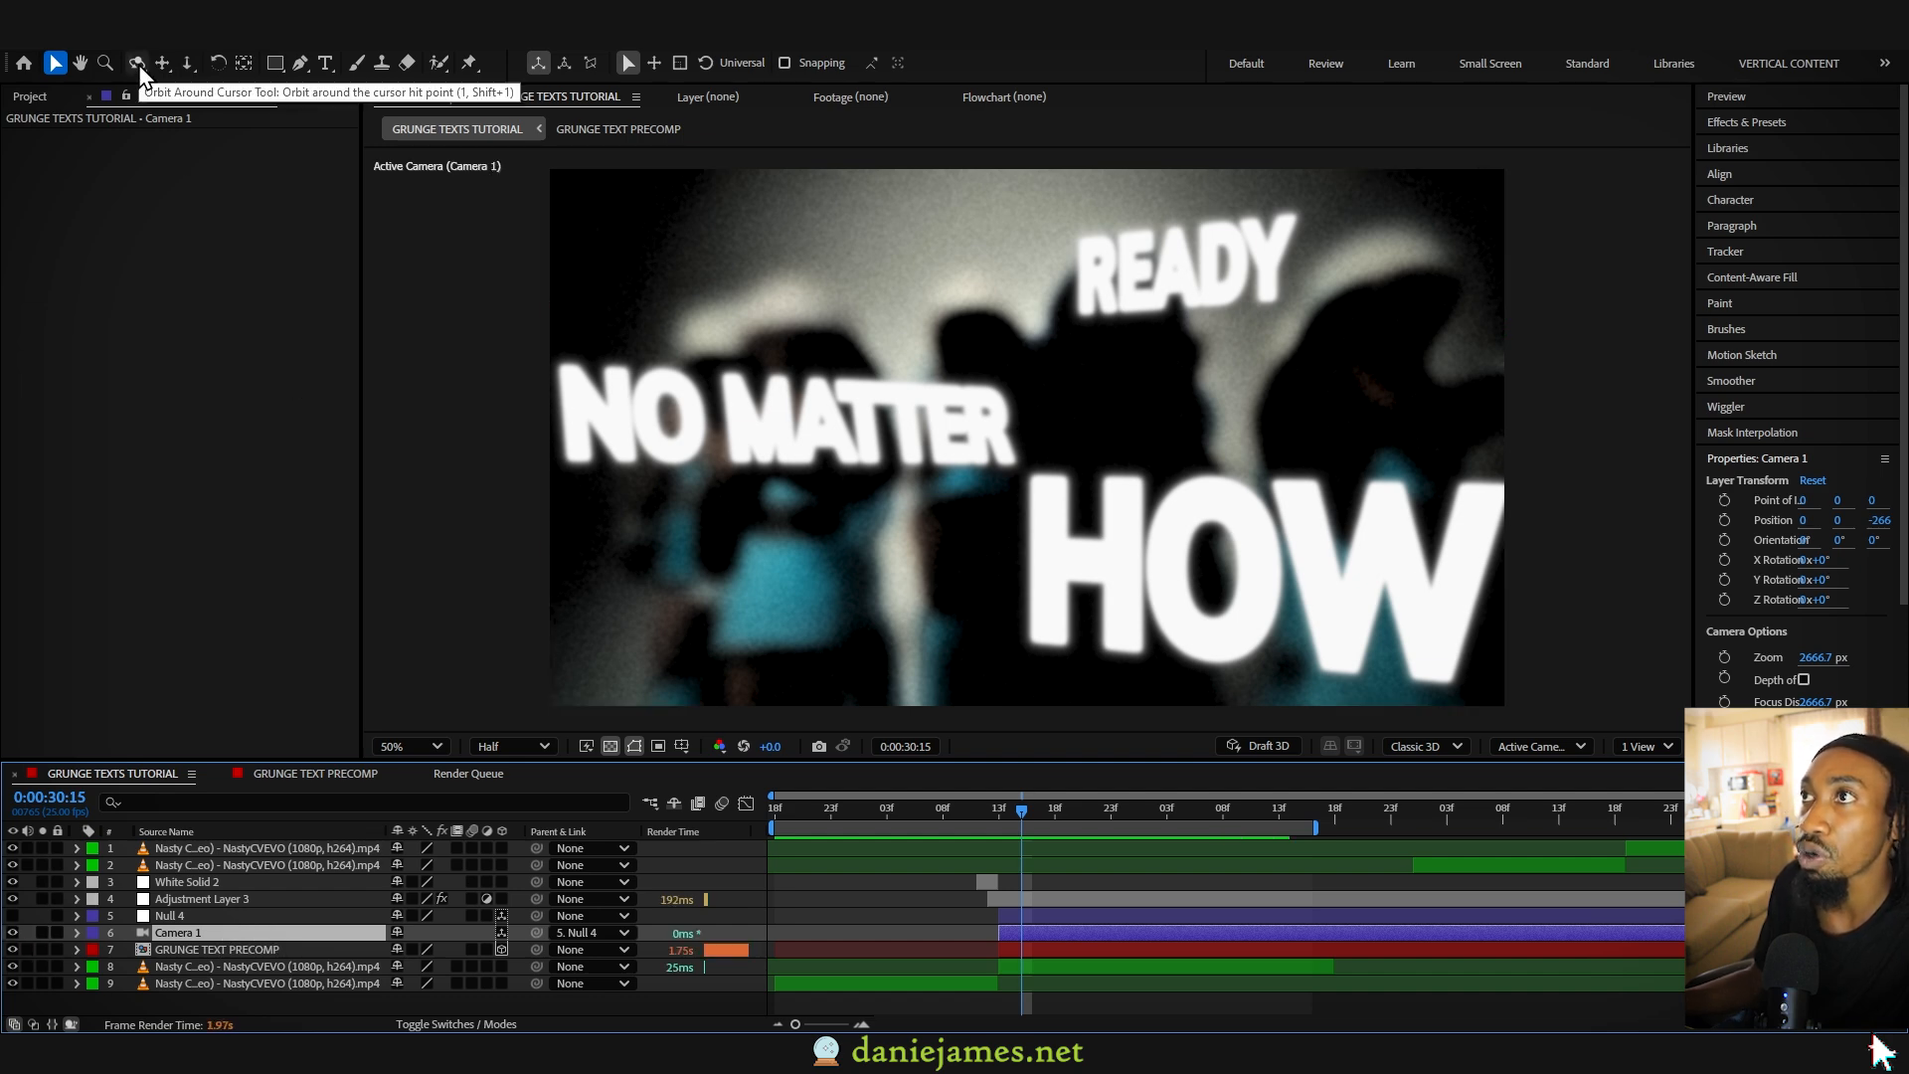
left_click_drag(1030, 803, 1066, 826)
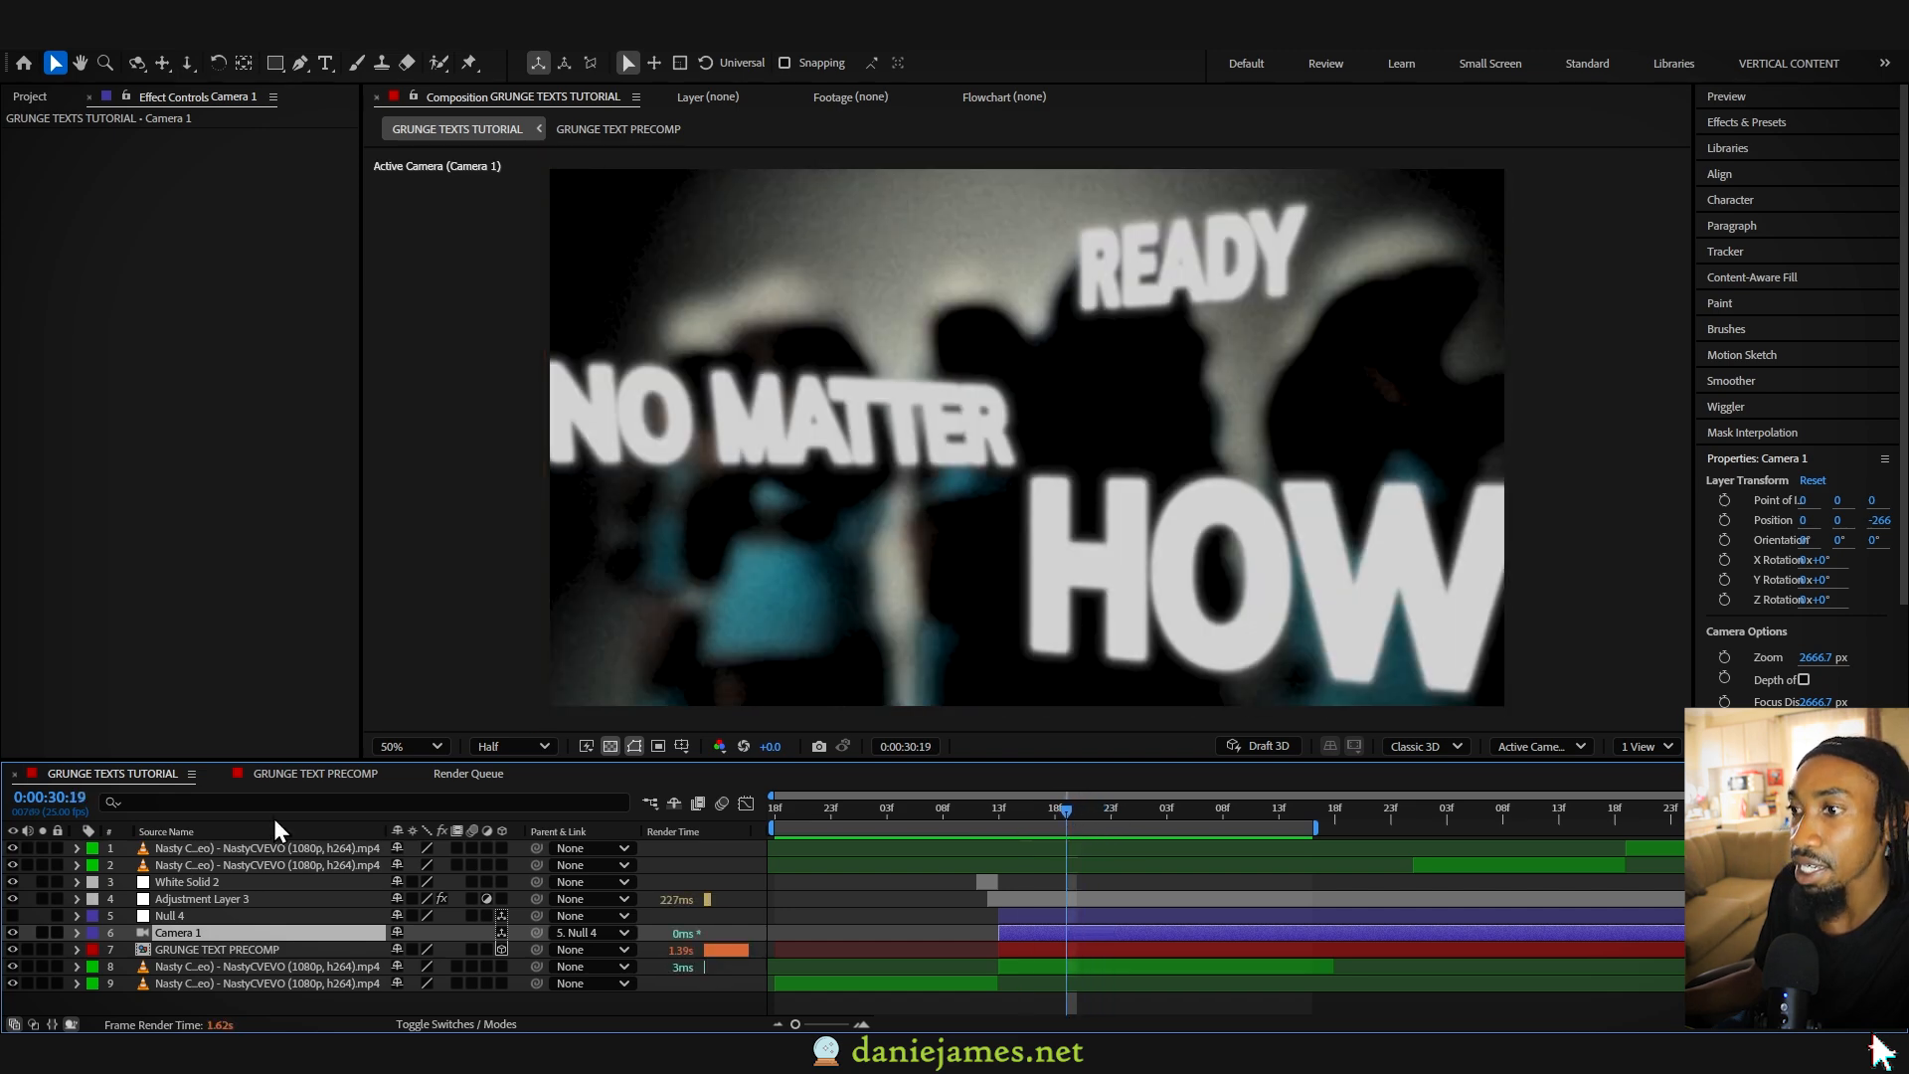
left_click(171, 913)
left_click(13, 915)
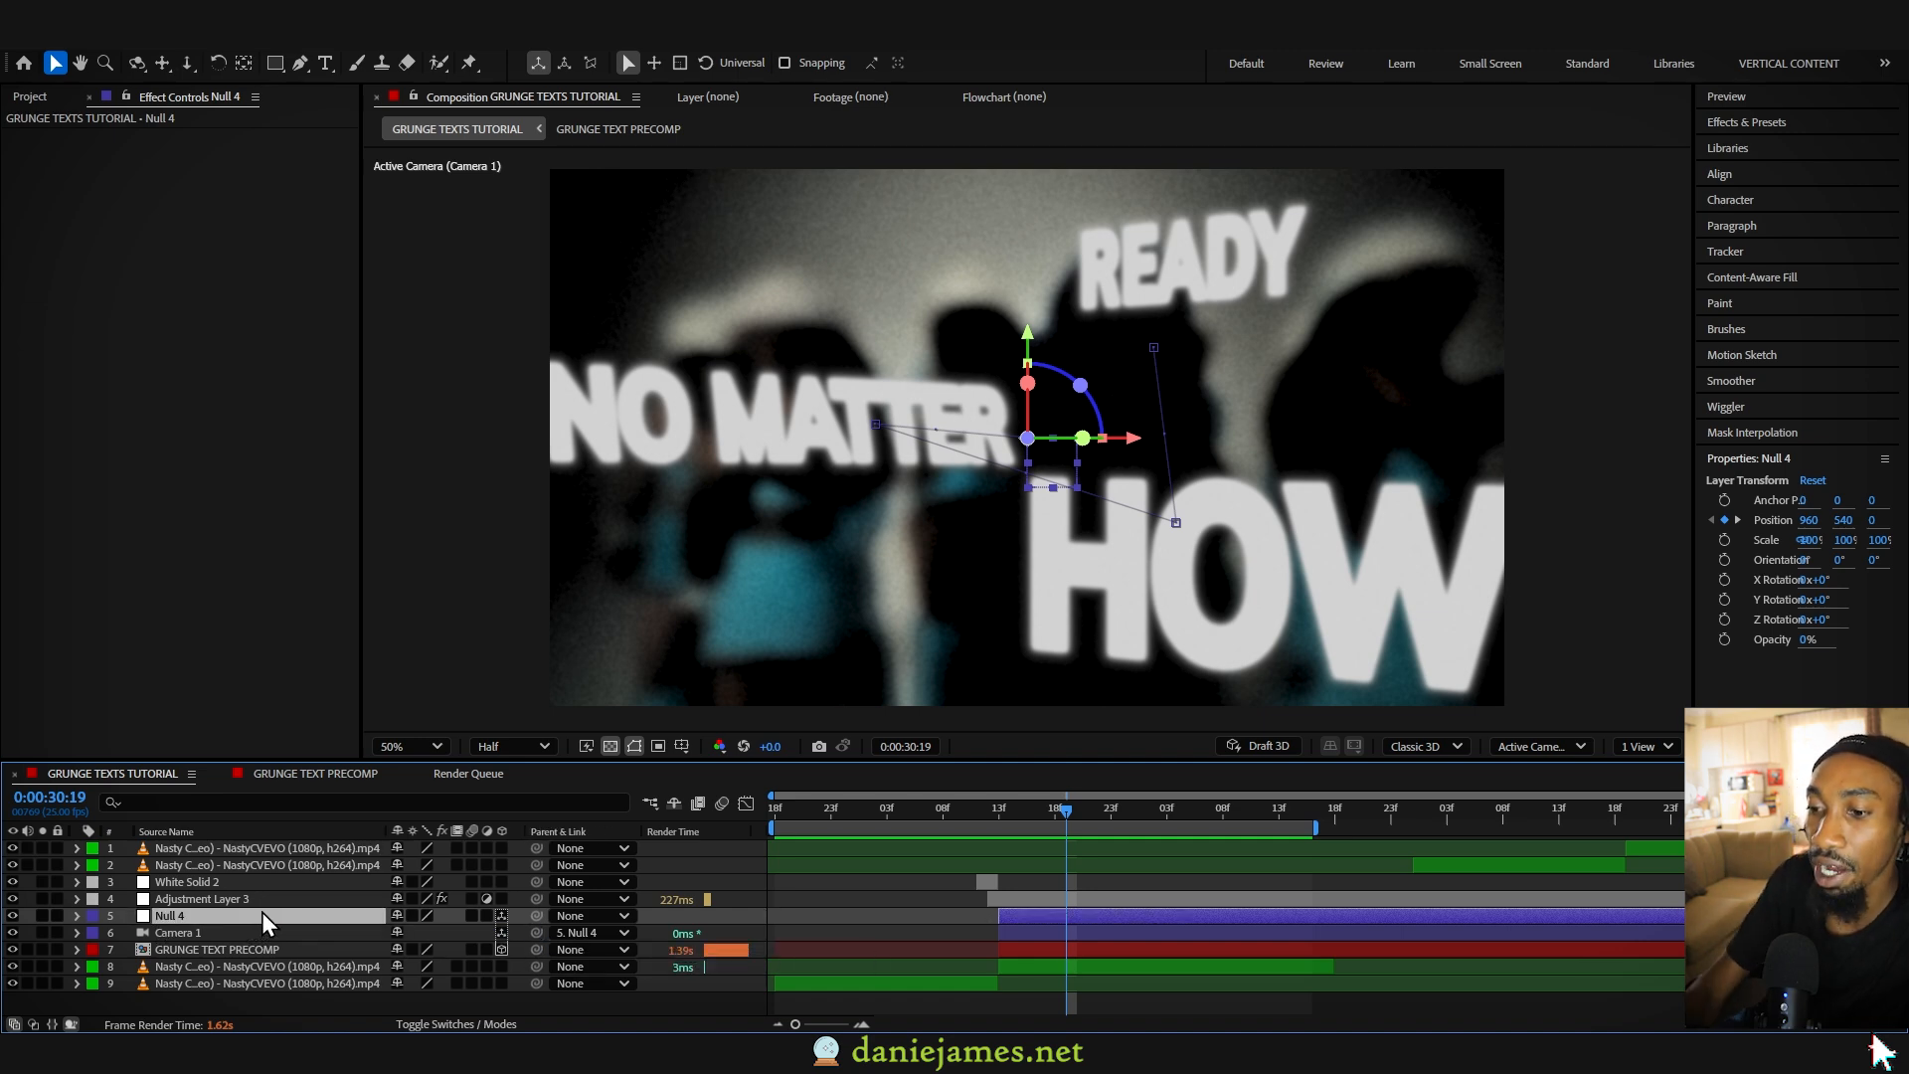
- Reveal Null 4's Position keyframes and scrub through them to examine how the null drives the parented camera
key("p")
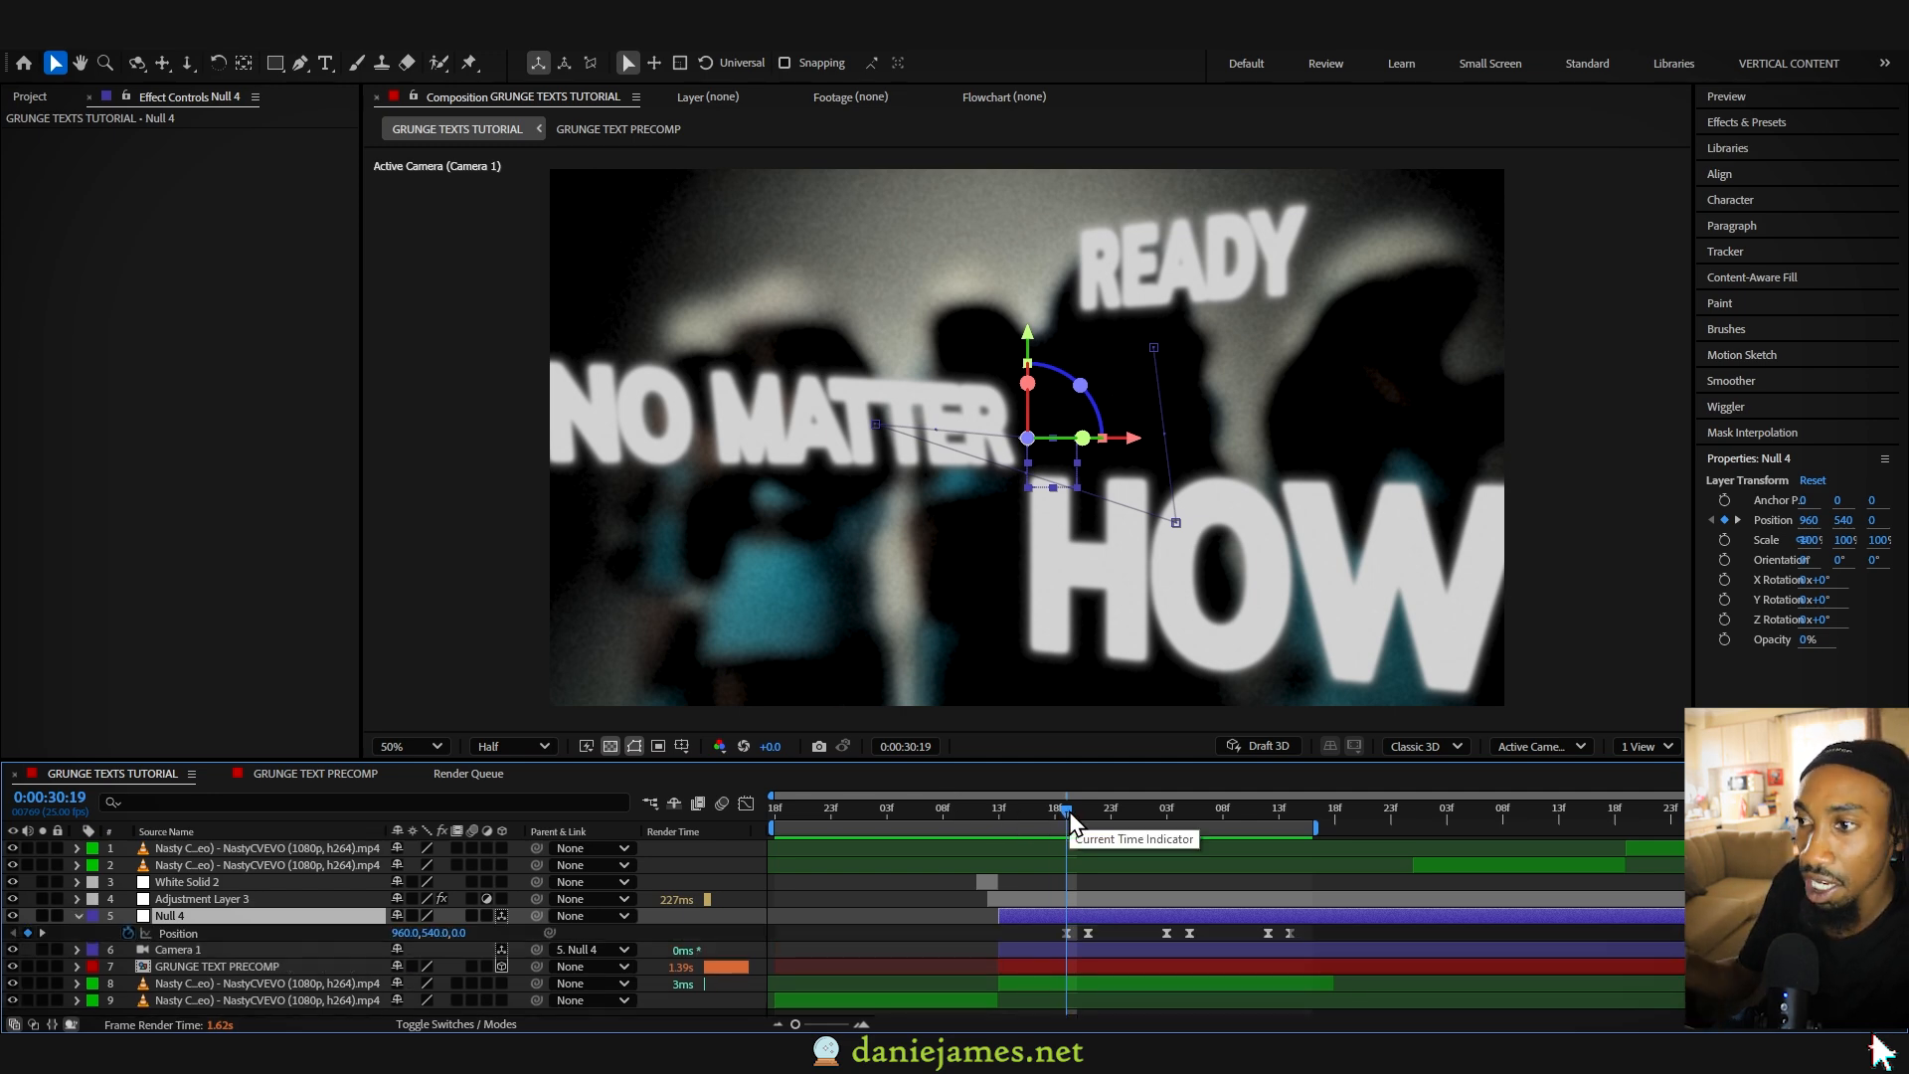
mouse_move(1069, 821)
left_mouse_down()
mouse_move(1095, 819)
mouse_move(1054, 820)
mouse_move(1070, 802)
left_mouse_up()
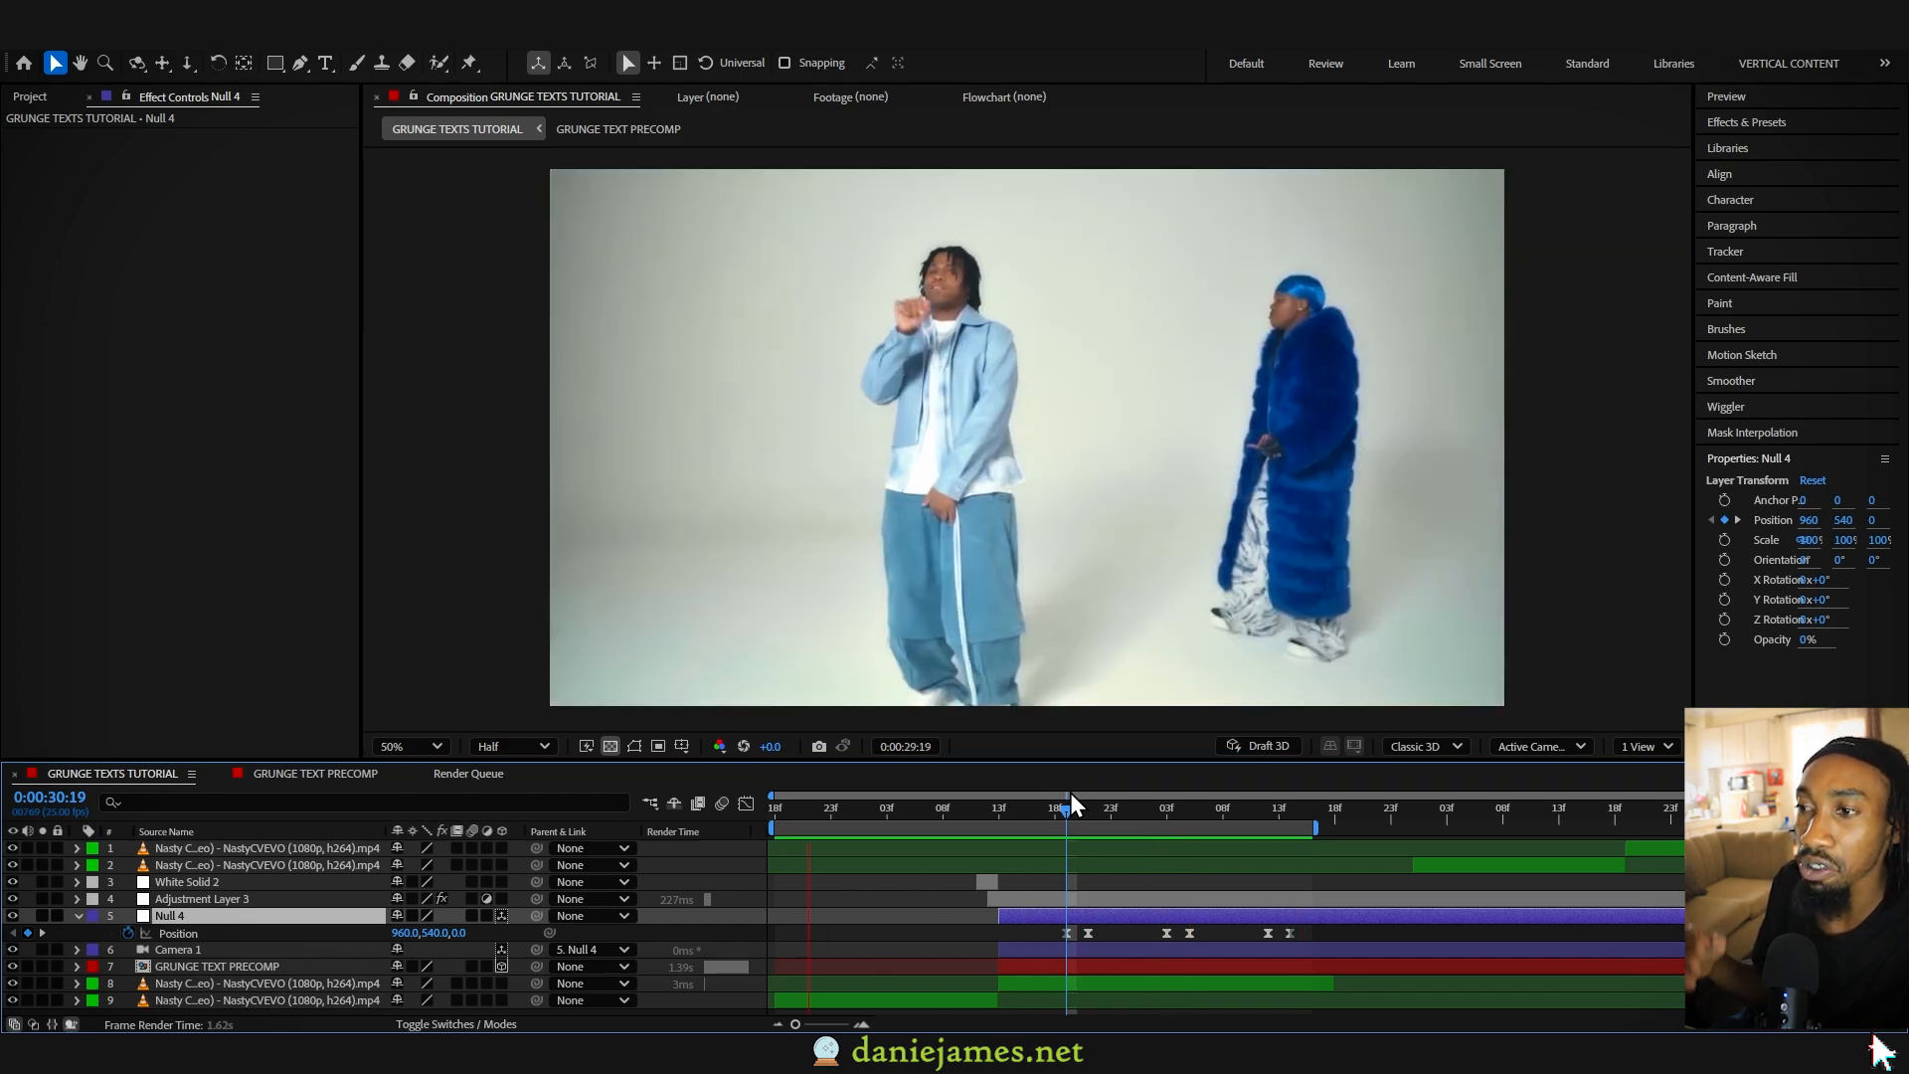
left_click_drag(1070, 792, 1077, 837)
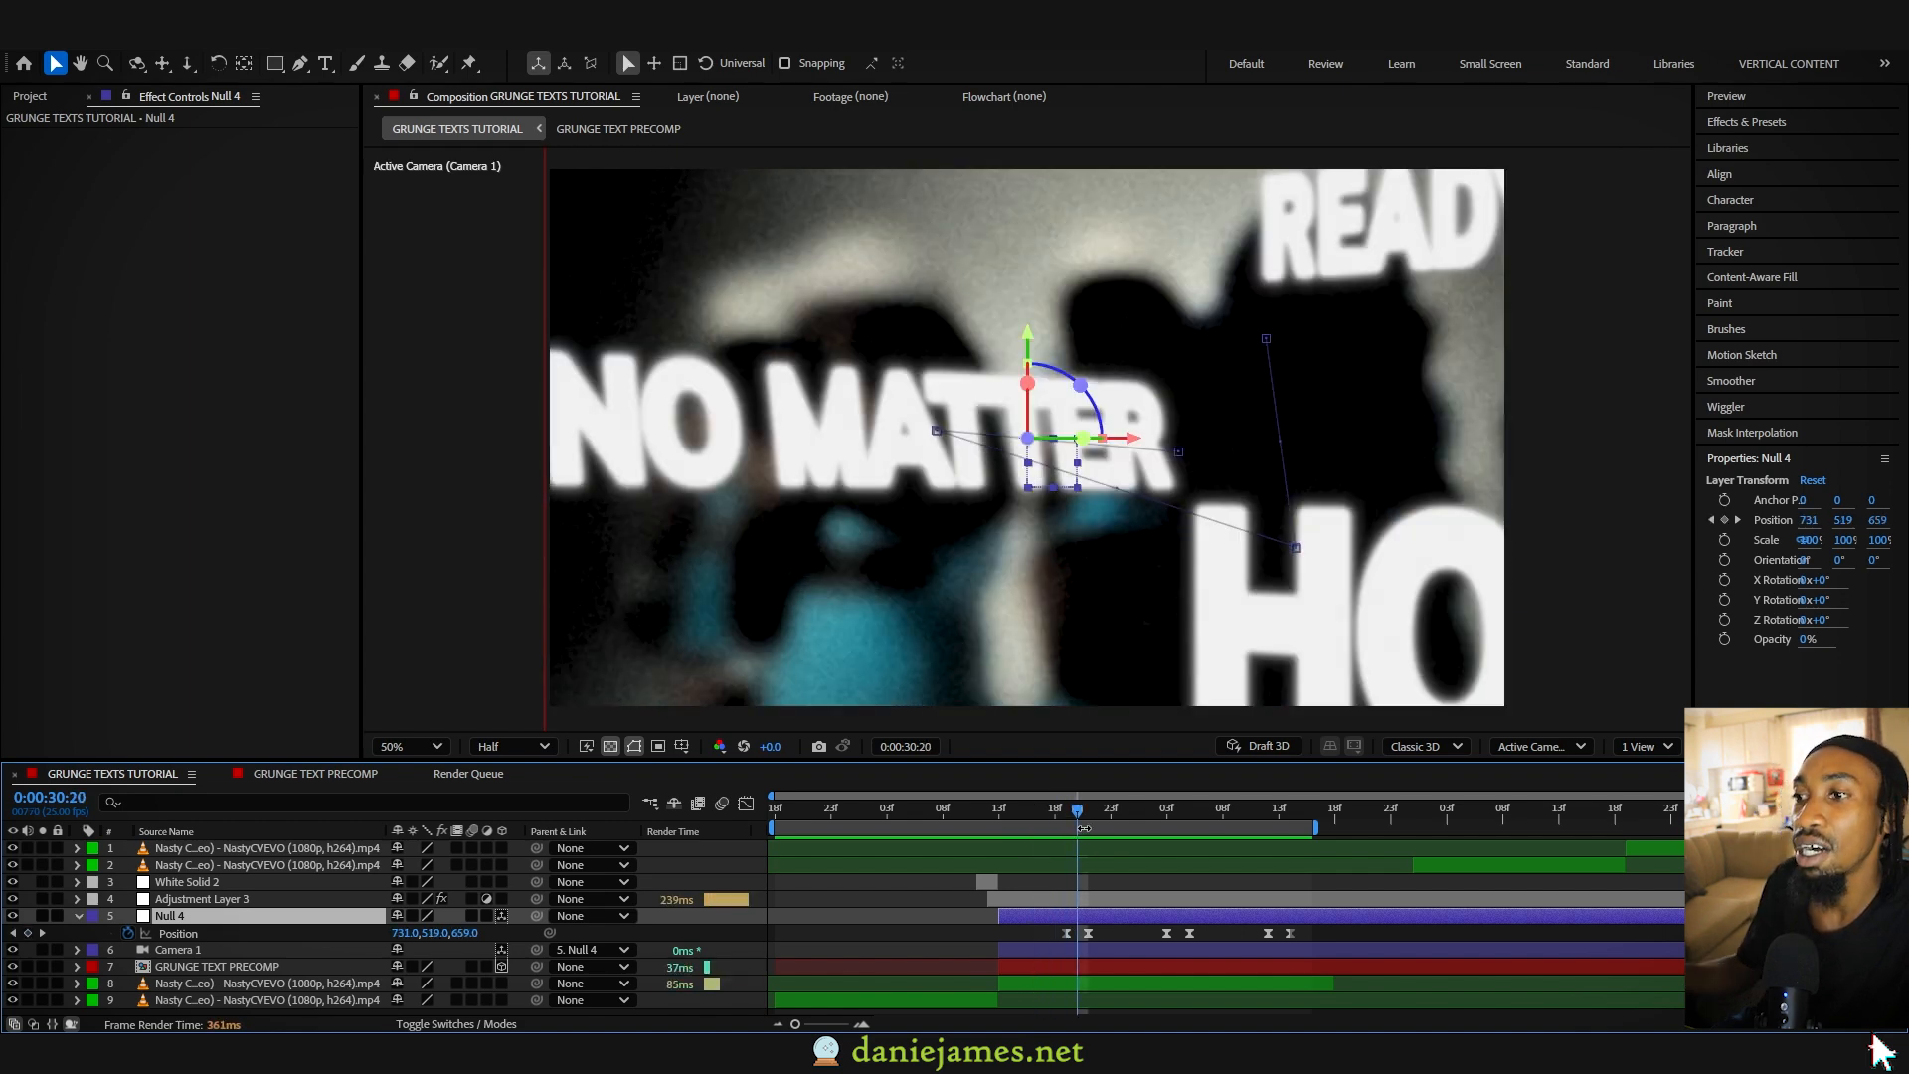